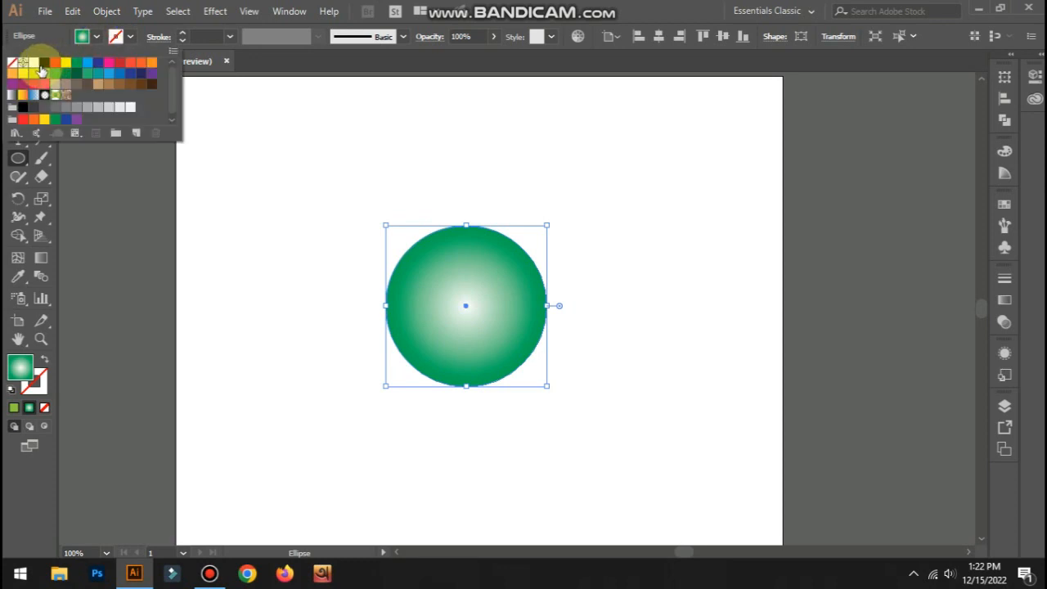
- Remove the circle's gradient fill and give it a black stroke of 0.25 pt
{"action": "left_click", "coordinate": [12, 63]}
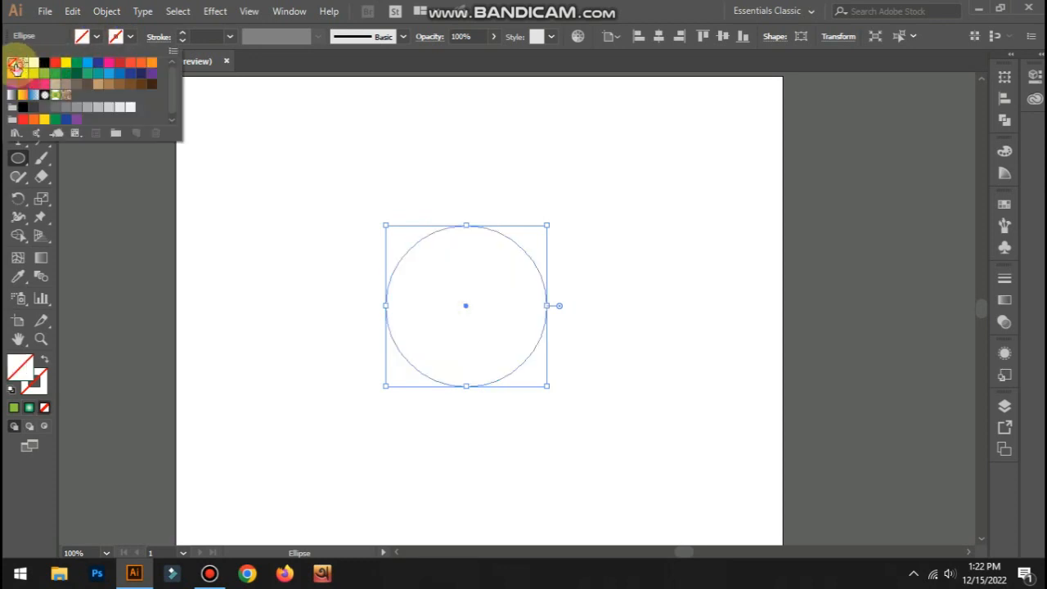
{"action": "left_click", "coordinate": [132, 37]}
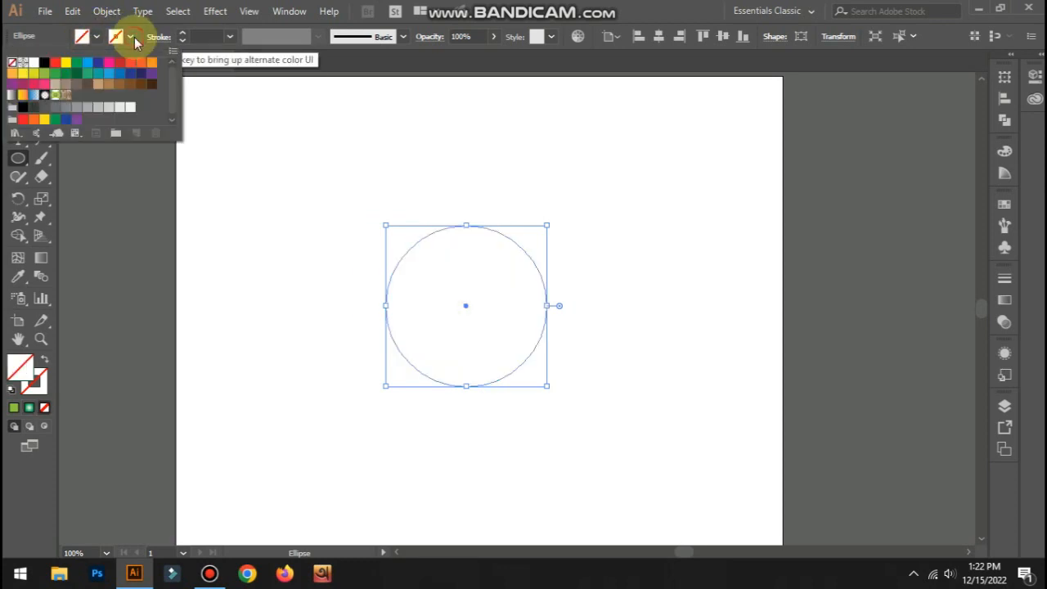
{"action": "left_click", "coordinate": [44, 62]}
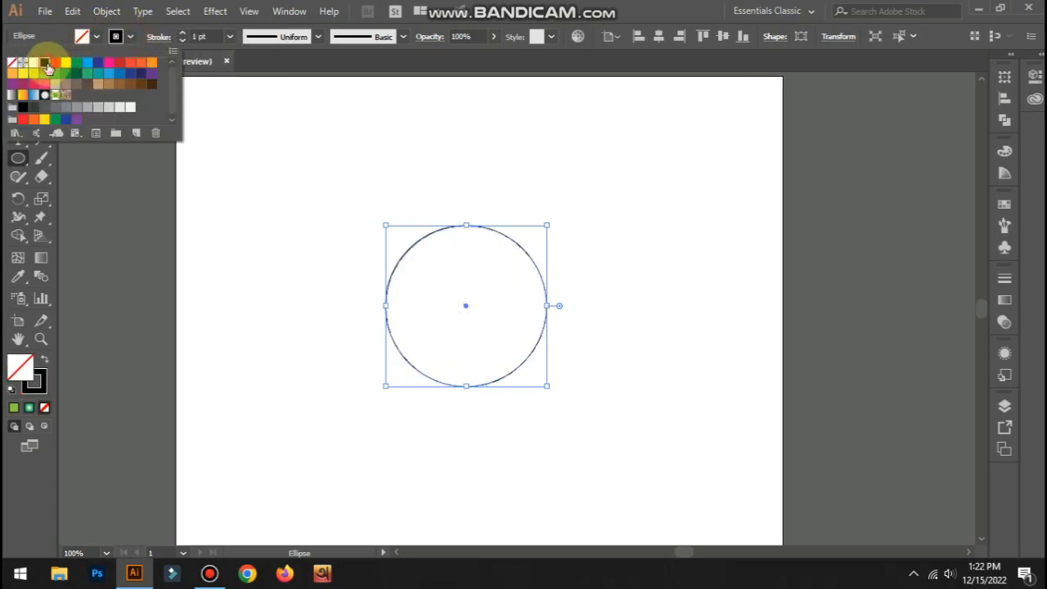
{"action": "left_click", "coordinate": [184, 40]}
{"action": "left_click", "coordinate": [184, 40]}
{"action": "left_click", "coordinate": [185, 41]}
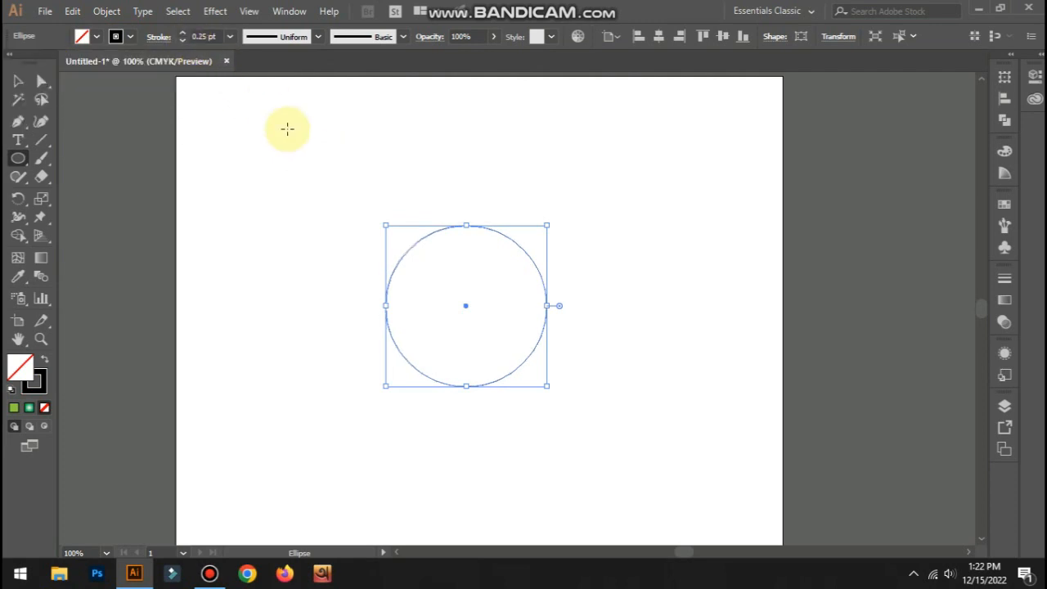
- Centre the circle horizontally and vertically on the artboard and deselect it
{"action": "left_click", "coordinate": [287, 131]}
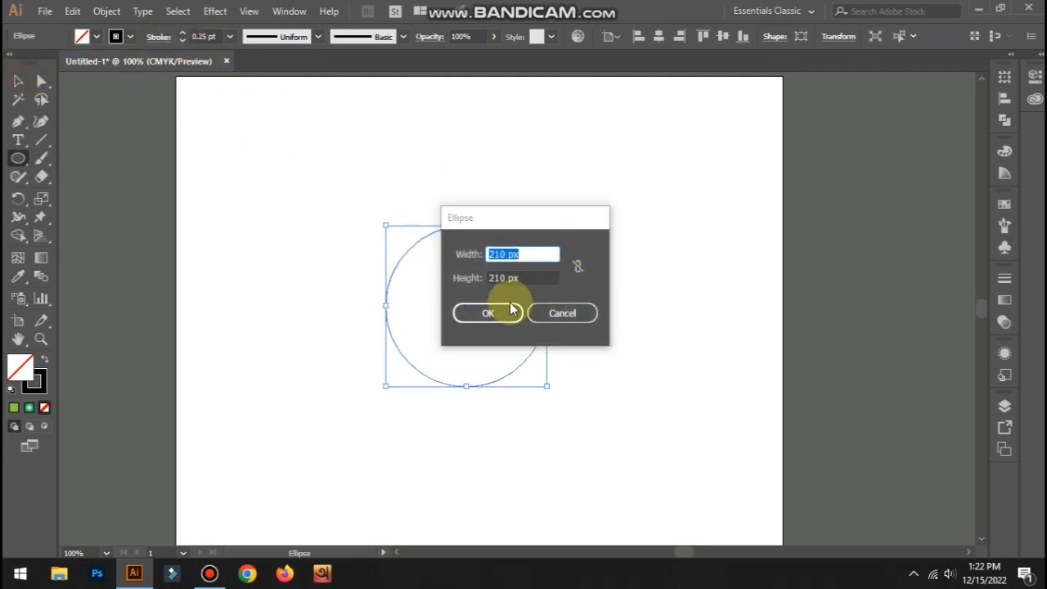
{"action": "left_click", "coordinate": [561, 313]}
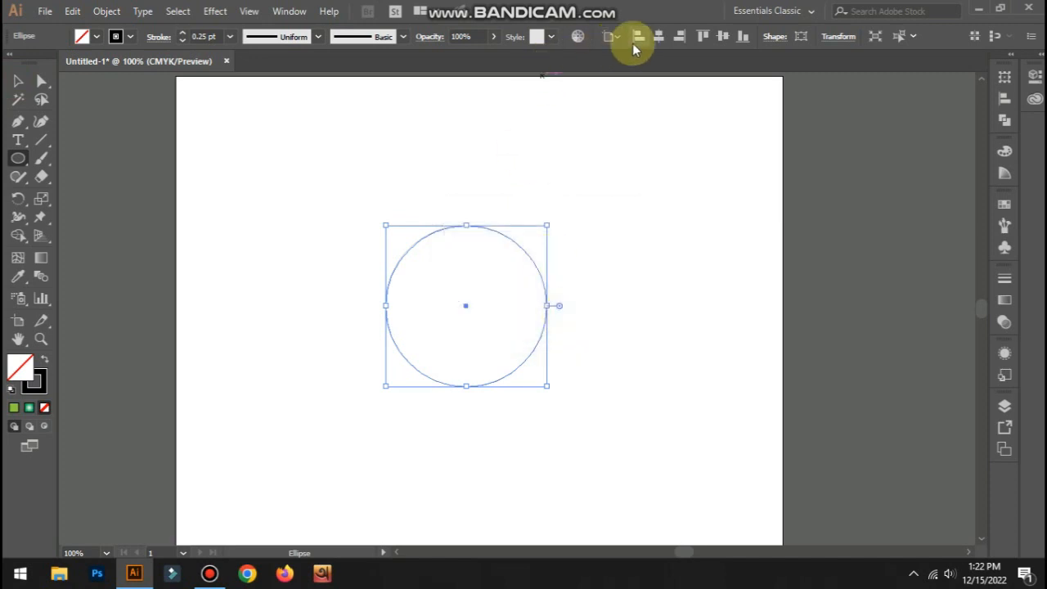
{"action": "left_click", "coordinate": [658, 36]}
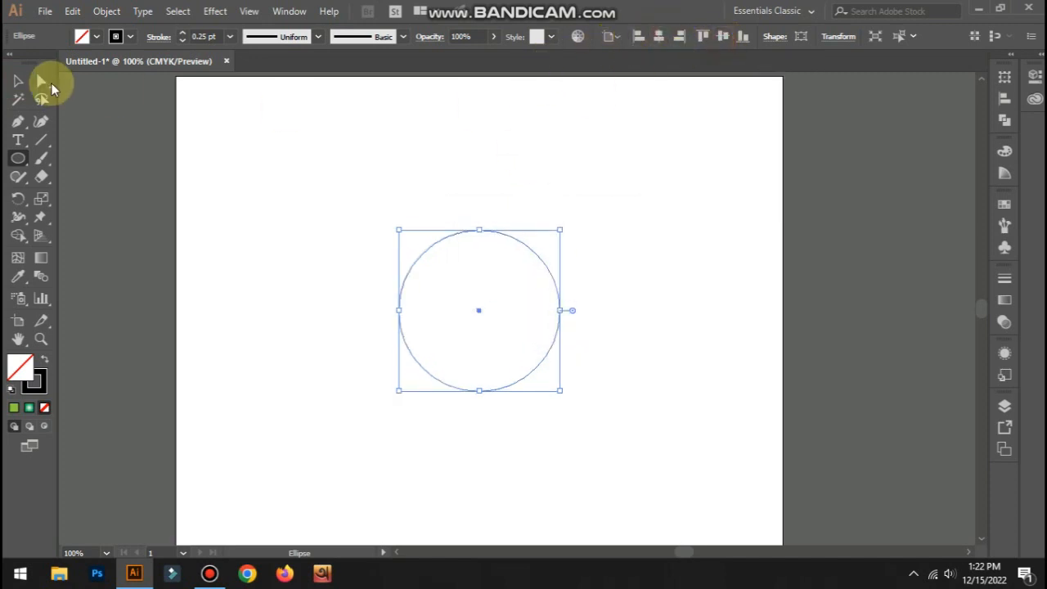
{"action": "left_click", "coordinate": [20, 79]}
{"action": "left_click", "coordinate": [376, 155]}
{"action": "left_click", "coordinate": [659, 301]}
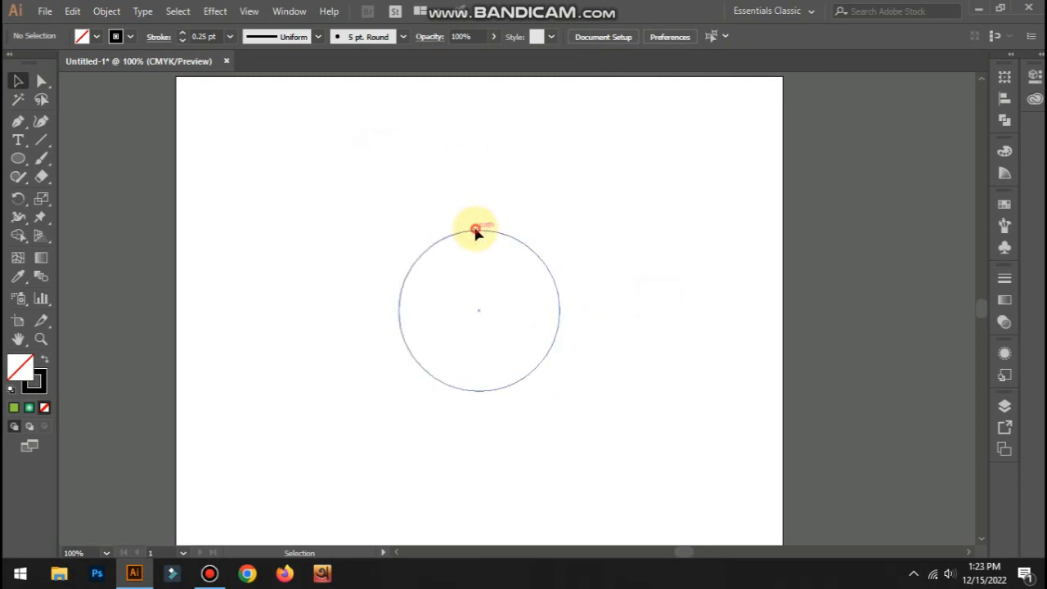
- Flatten the circle from its top edge down to its centre, making an ellipse 210 px wide and 105 px high
{"action": "left_click", "coordinate": [479, 231]}
{"action": "left_click_drag", "start_coordinate": [479, 231], "coordinate": [481, 314]}
{"action": "left_click", "coordinate": [561, 320]}
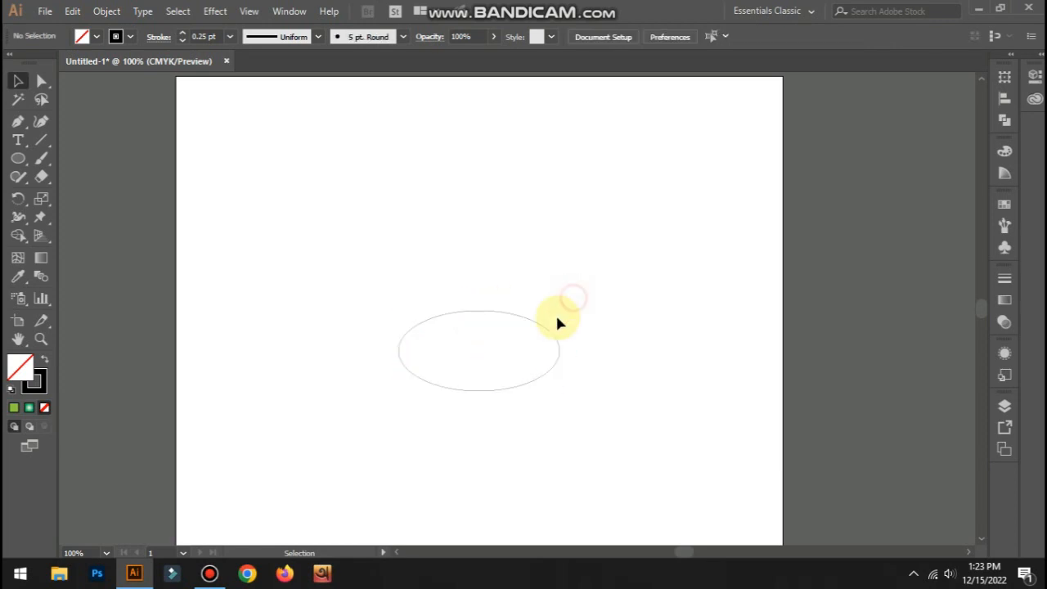
- Create a copy of the ellipse rotated by -60° and move it up and right until its lower end meets the flat ellipse's right end
{"action": "right_click", "coordinate": [540, 329]}
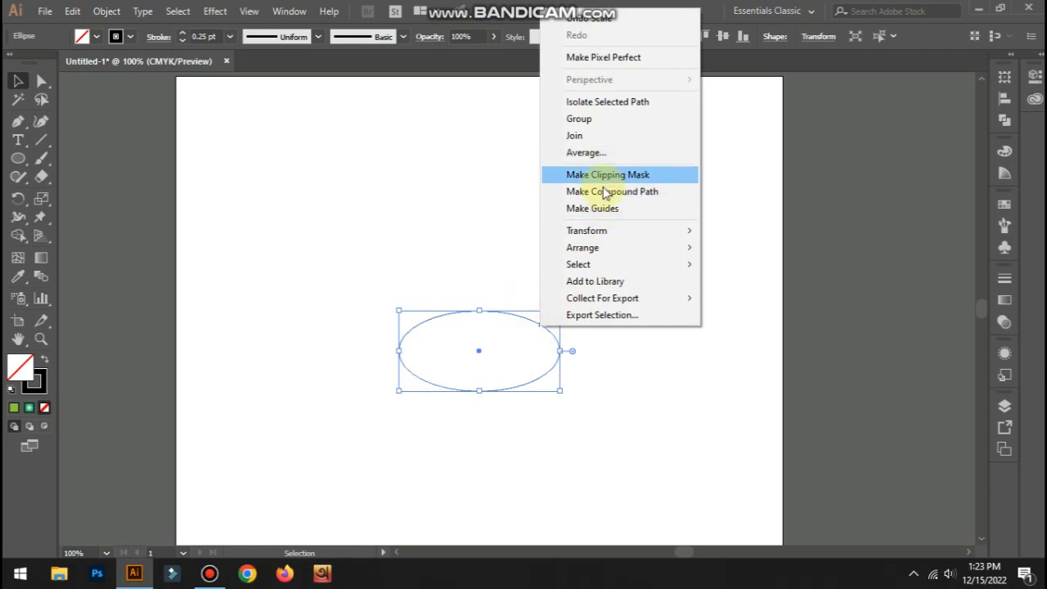
{"action": "mouse_move", "coordinate": [605, 233]}
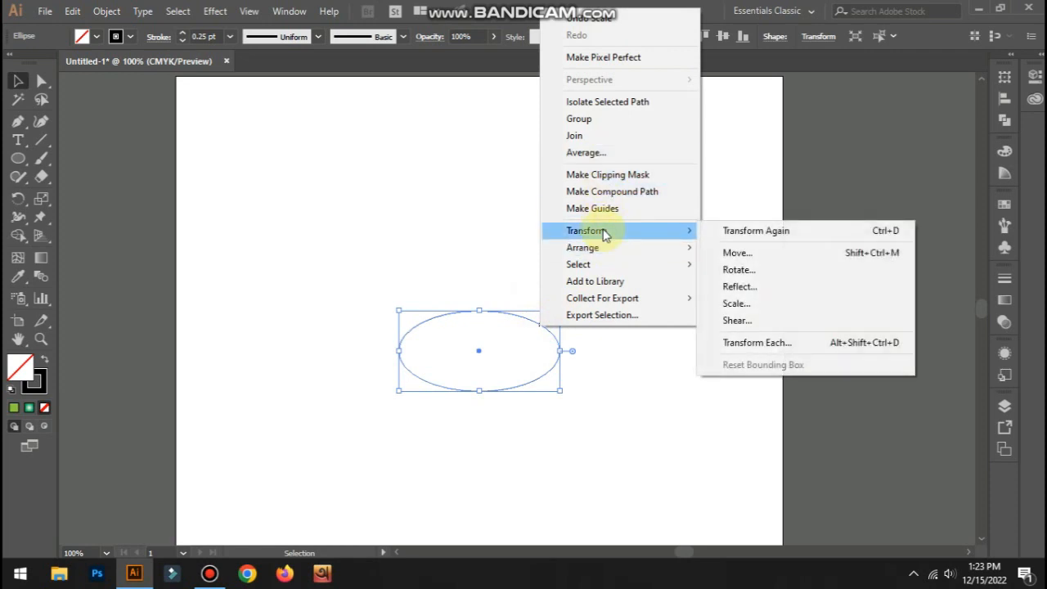
{"action": "left_click", "coordinate": [737, 272]}
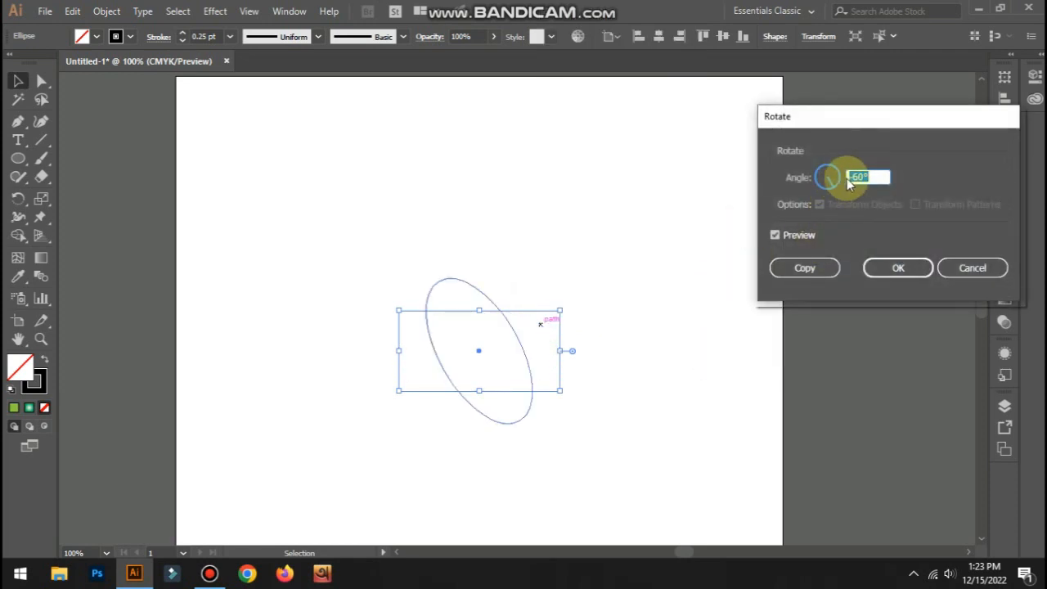
{"action": "left_click", "coordinate": [804, 269]}
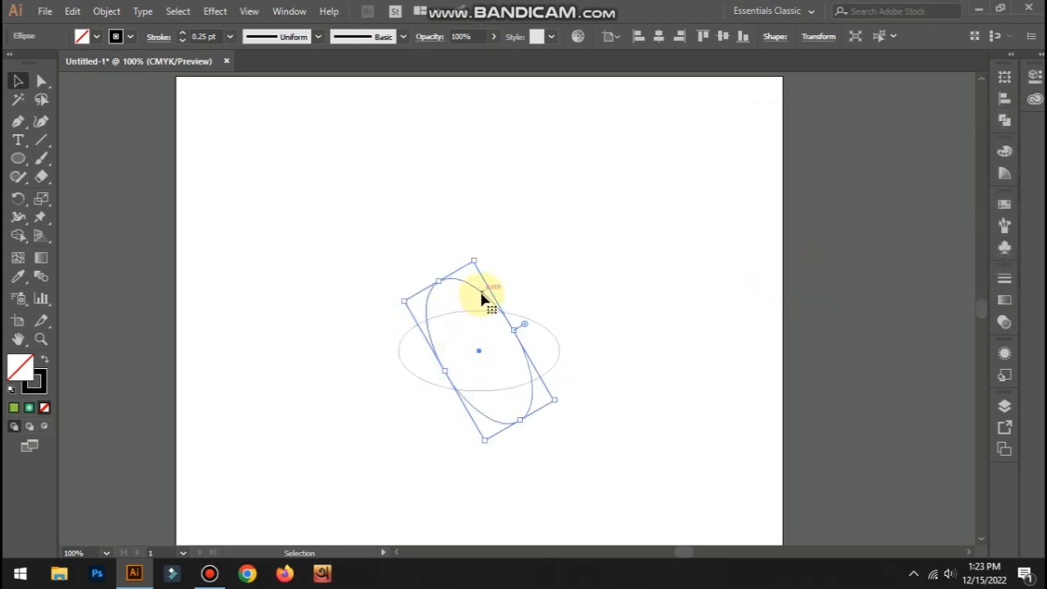
{"action": "left_click_drag", "start_coordinate": [485, 294], "coordinate": [510, 248]}
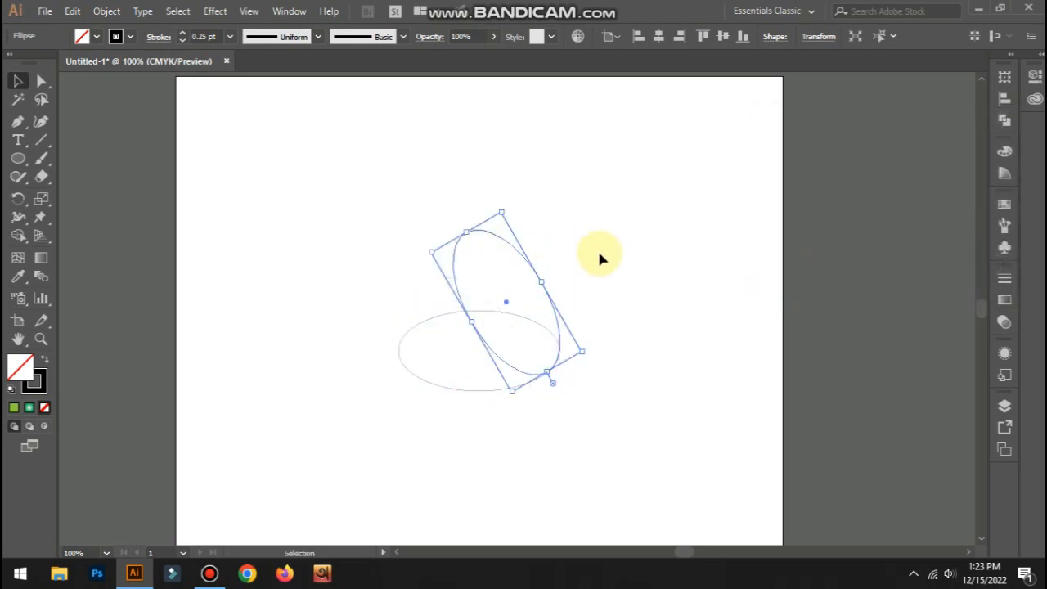
{"action": "left_click", "coordinate": [600, 257]}
- Fine-tune the tilted ellipse's position so its lower curve runs along the right end of the flat ellipse
{"action": "left_click_drag", "start_coordinate": [598, 414], "coordinate": [409, 286]}
{"action": "key", "text": "z"}
{"action": "left_click", "coordinate": [573, 372]}
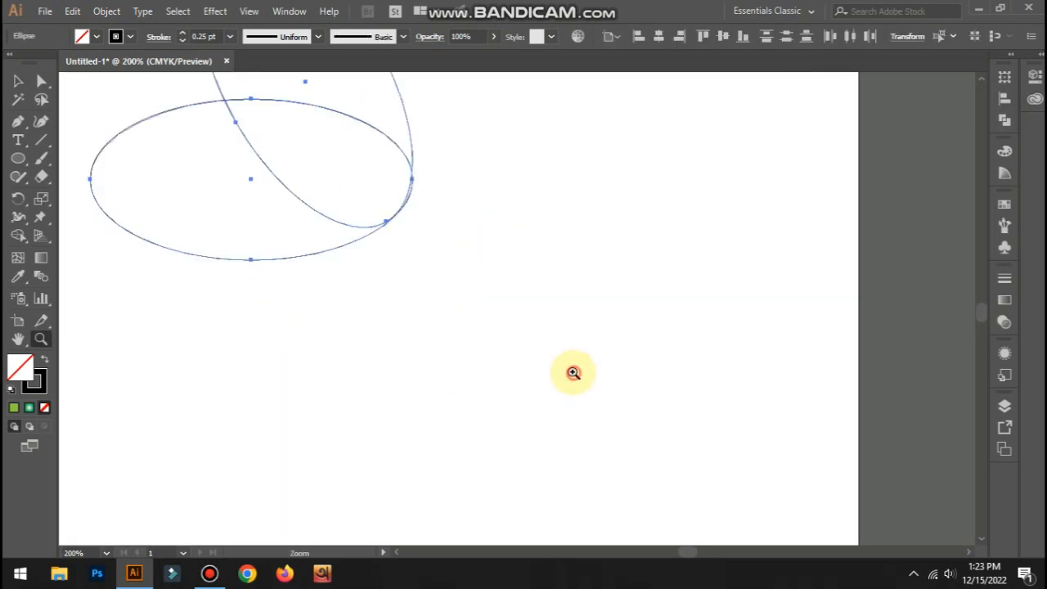
{"action": "left_click", "coordinate": [528, 358]}
{"action": "left_click_drag", "start_coordinate": [566, 444], "coordinate": [543, 384]}
{"action": "left_click", "coordinate": [491, 337]}
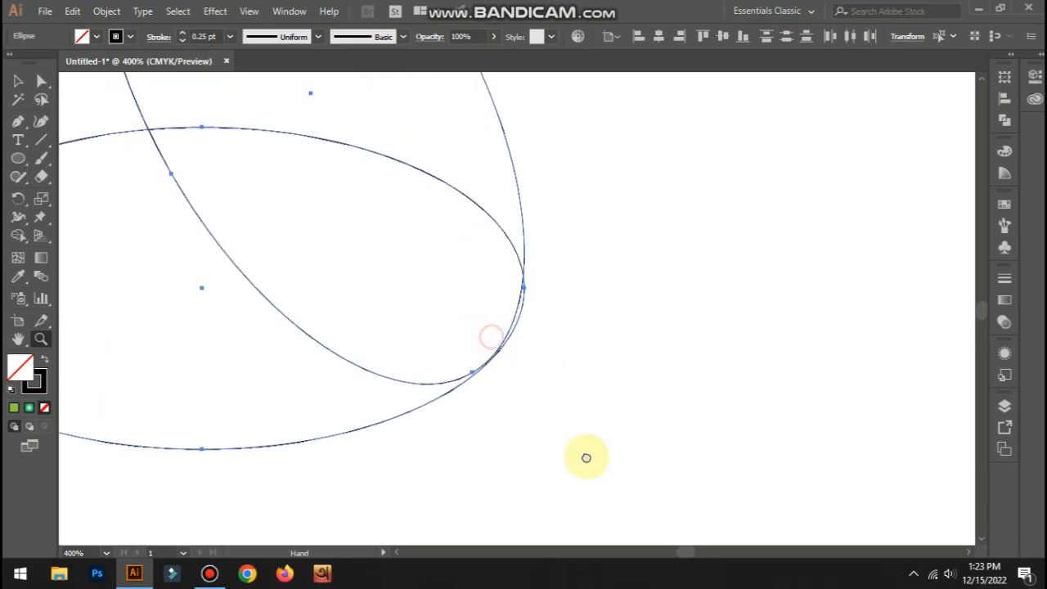
{"action": "left_click", "coordinate": [18, 81]}
{"action": "left_click", "coordinate": [629, 199]}
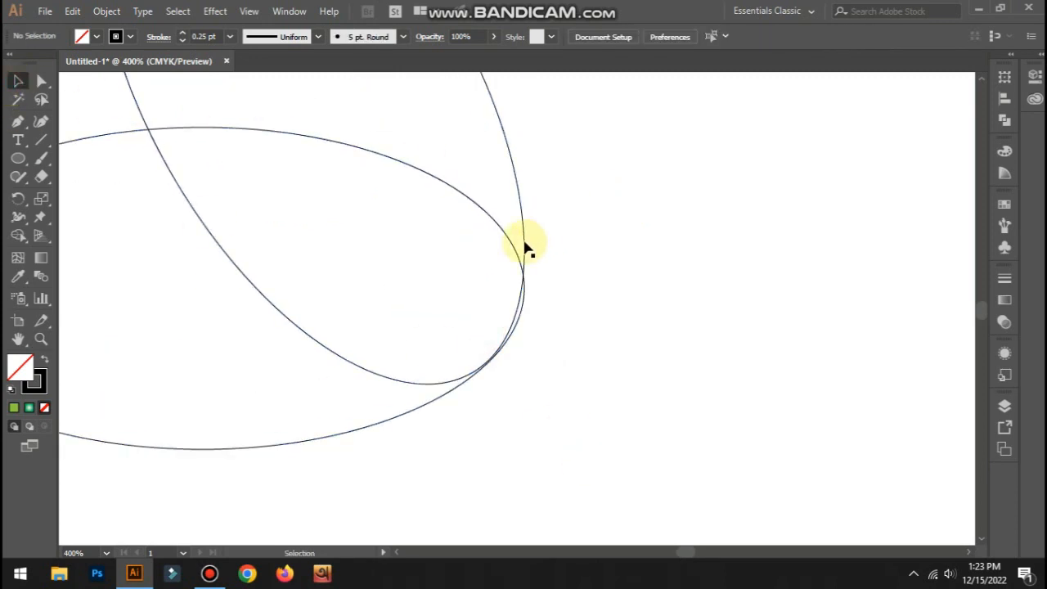
{"action": "left_click_drag", "start_coordinate": [527, 248], "coordinate": [530, 240]}
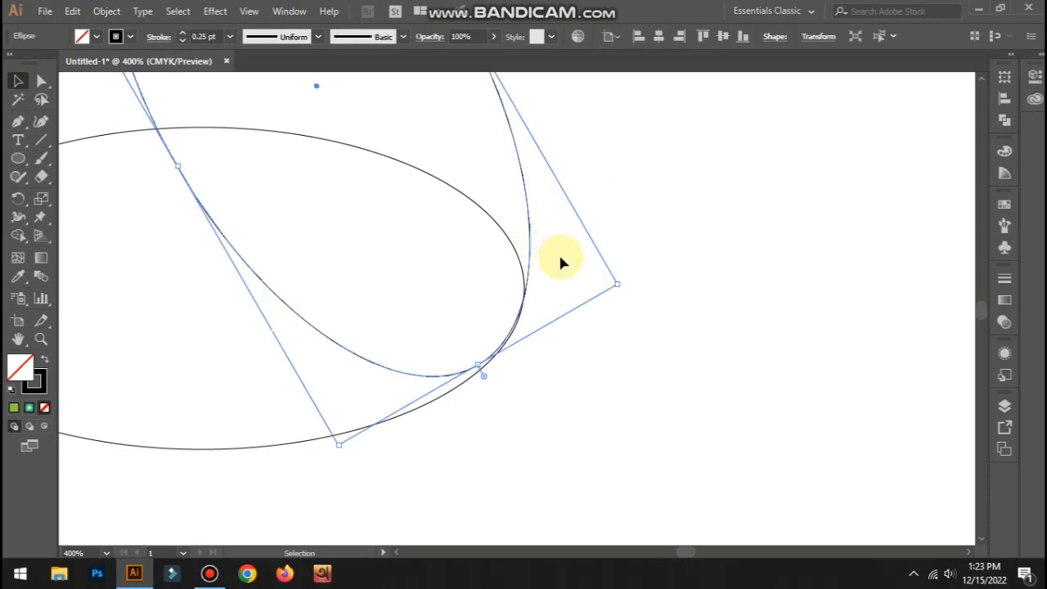
{"action": "left_click", "coordinate": [645, 269]}
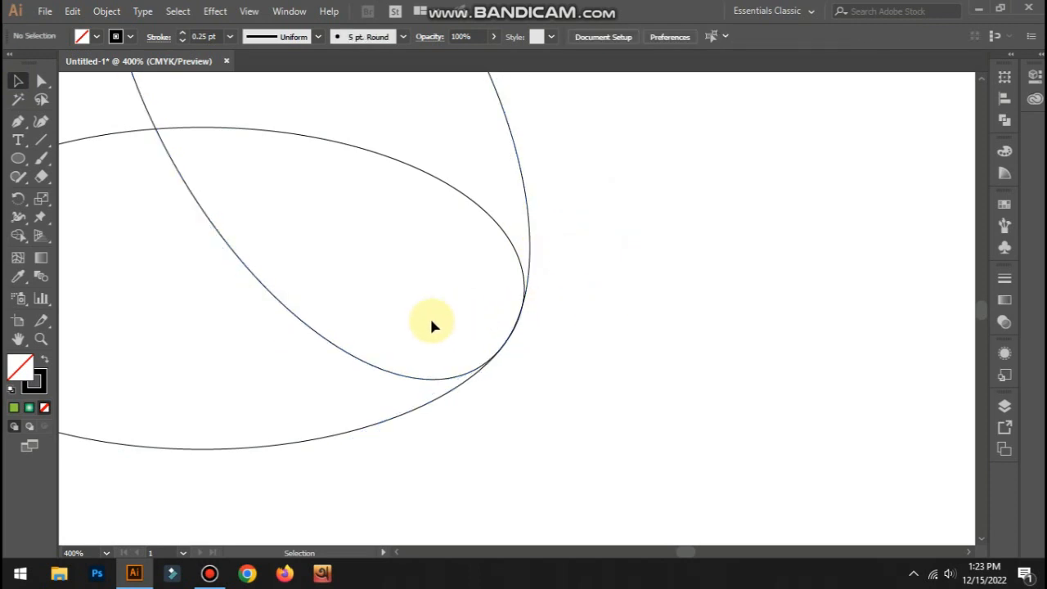
- Create a copy of the tilted ellipse reflected about the horizontal axis and move it left to the matching position on the opposite side
{"action": "left_click_drag", "start_coordinate": [344, 355], "coordinate": [554, 385]}
{"action": "key", "text": "ctrl+alt+space"}
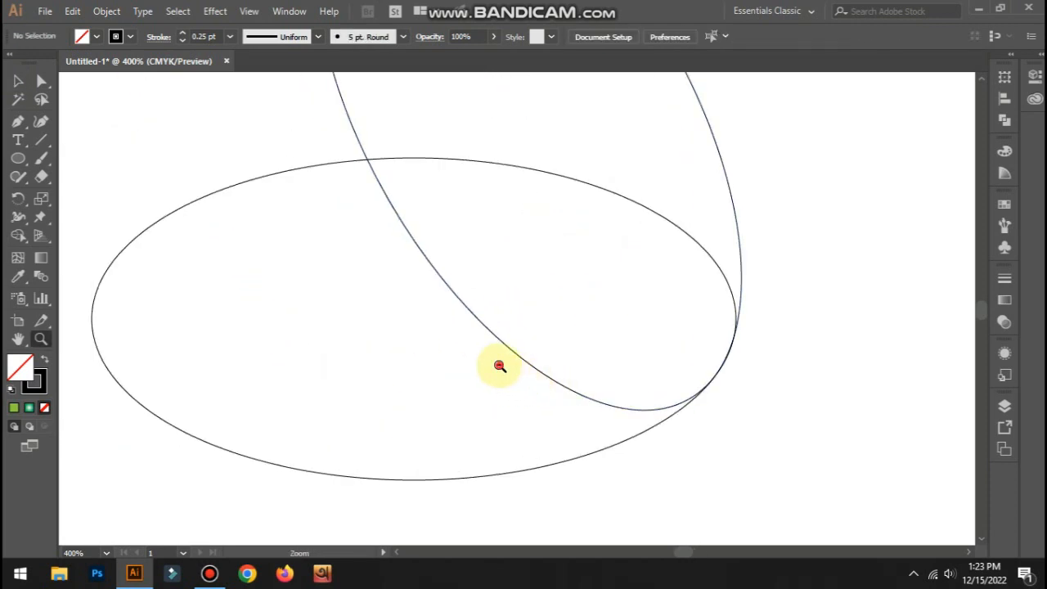
{"action": "left_click", "coordinate": [499, 366]}
{"action": "left_click_drag", "start_coordinate": [484, 285], "coordinate": [514, 402]}
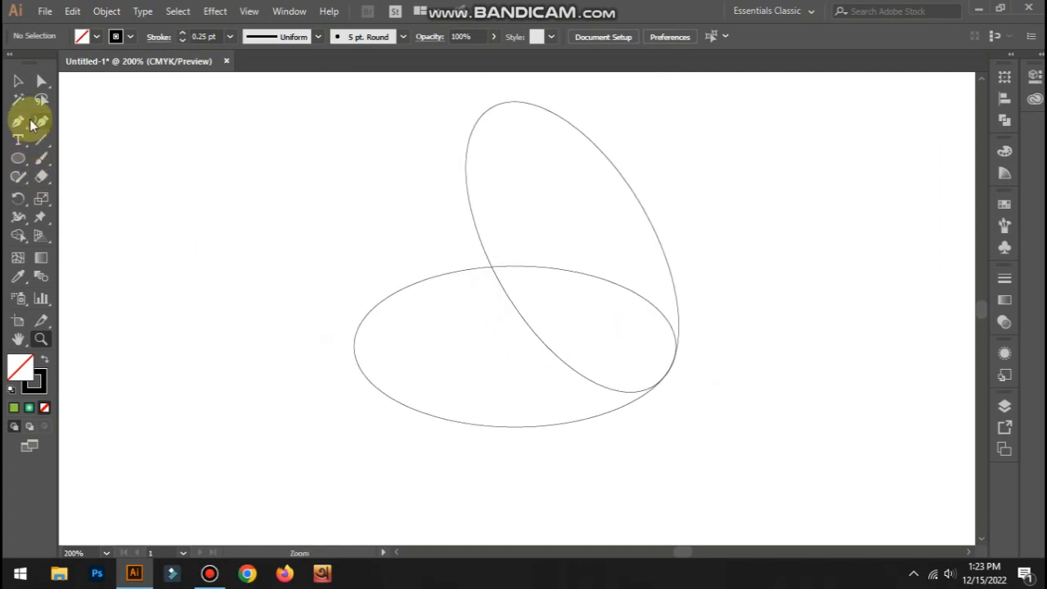
{"action": "left_click", "coordinate": [18, 81]}
{"action": "left_click", "coordinate": [587, 141]}
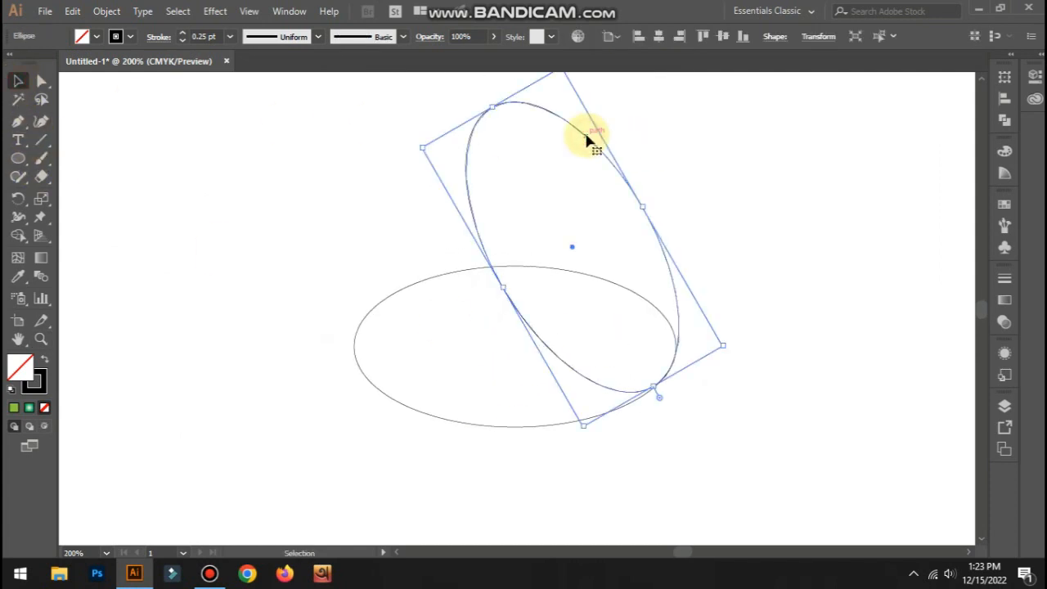
{"action": "right_click", "coordinate": [586, 140]}
{"action": "mouse_move", "coordinate": [658, 357]}
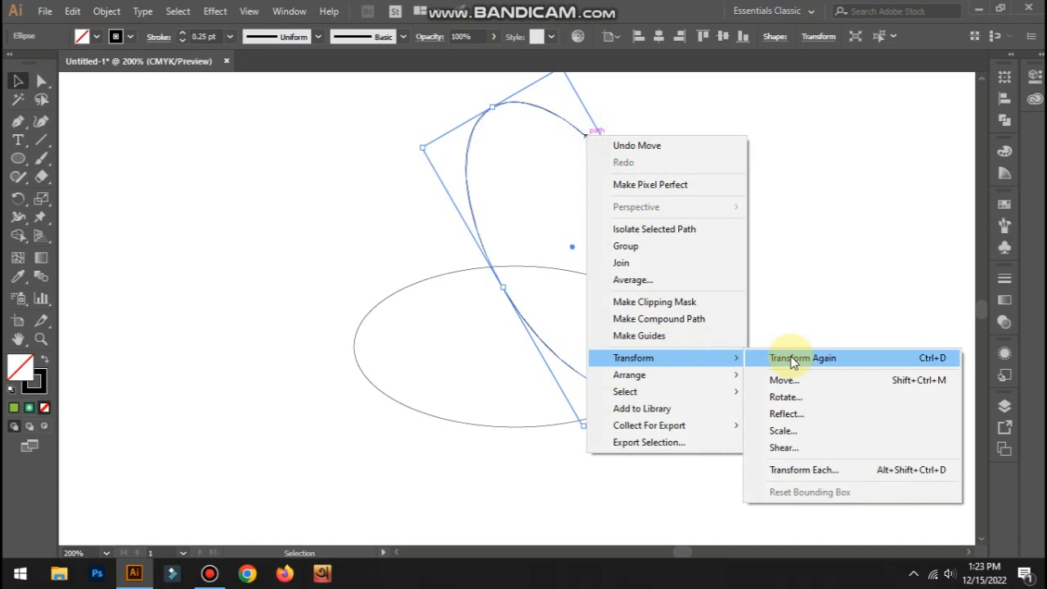
{"action": "left_click", "coordinate": [787, 413]}
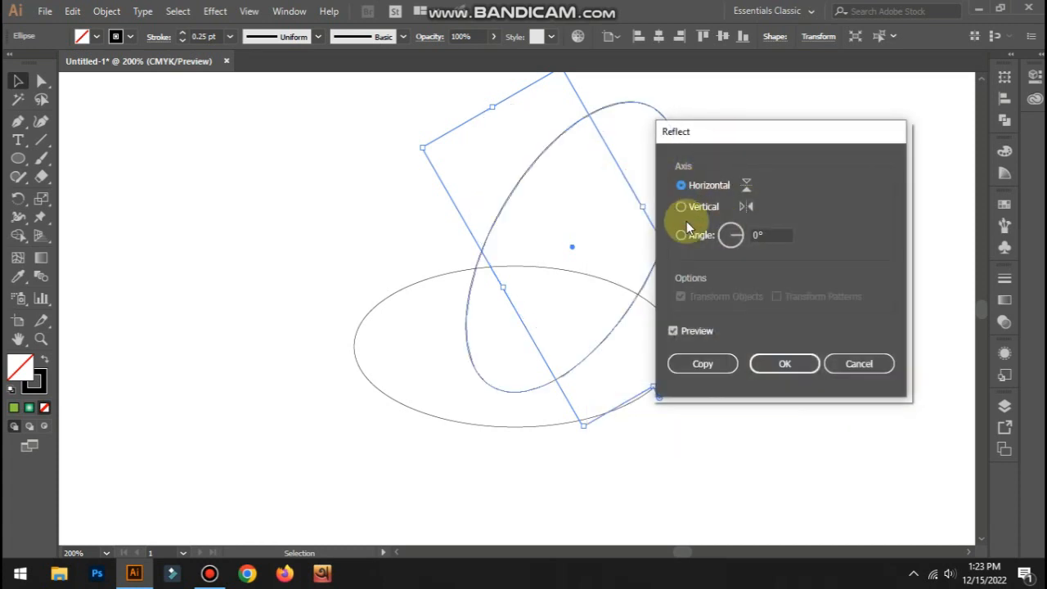
{"action": "left_click", "coordinate": [704, 368]}
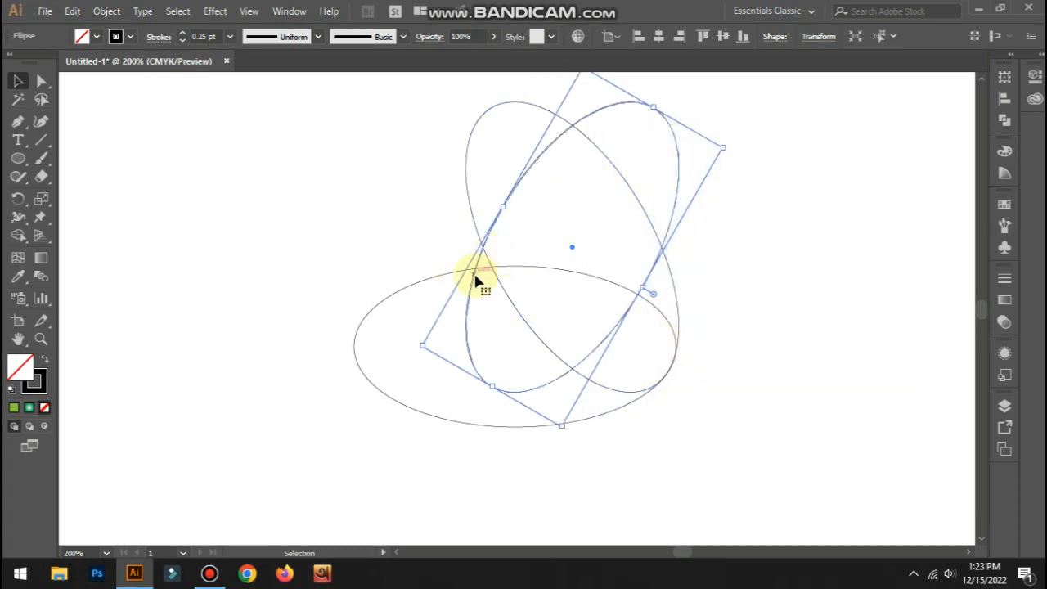
{"action": "left_click_drag", "start_coordinate": [477, 281], "coordinate": [348, 281]}
{"action": "left_click", "coordinate": [291, 238]}
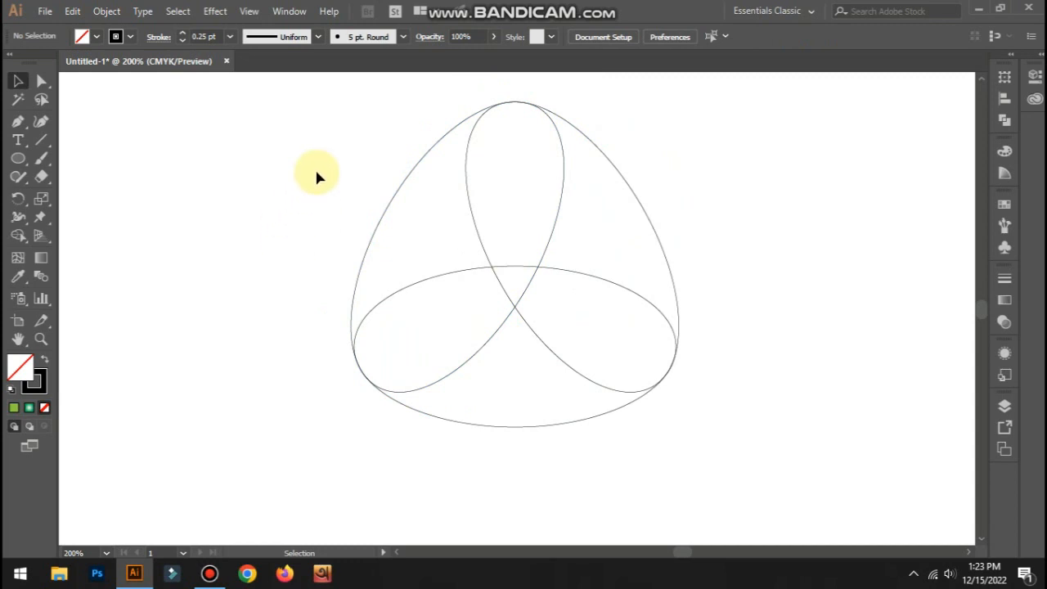
- Unite the three overlapping ellipses into one rounded triangular shape
{"action": "left_click_drag", "start_coordinate": [321, 169], "coordinate": [728, 395]}
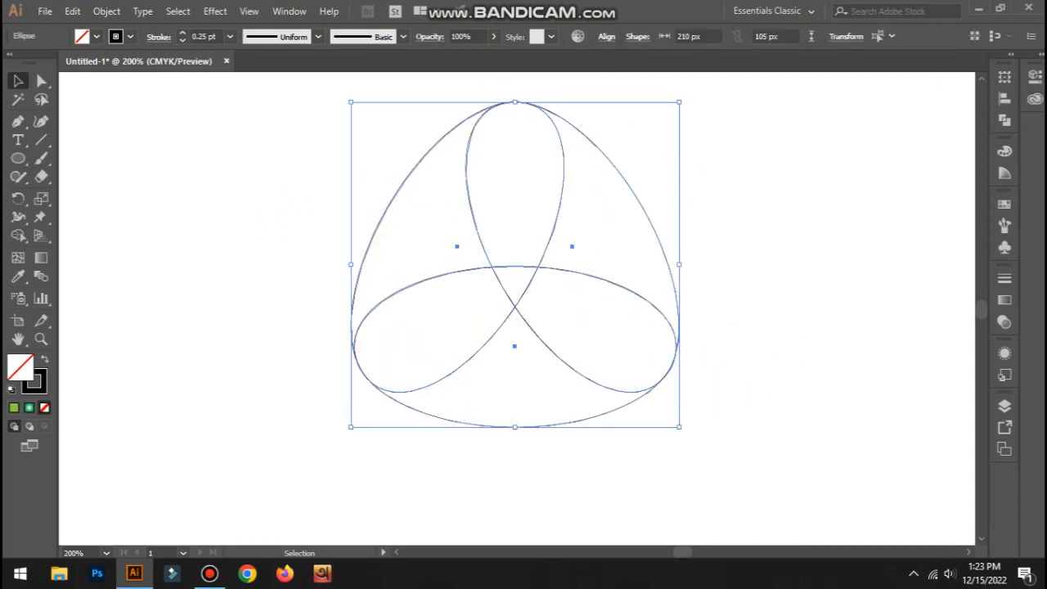
{"action": "left_click", "coordinate": [1005, 122]}
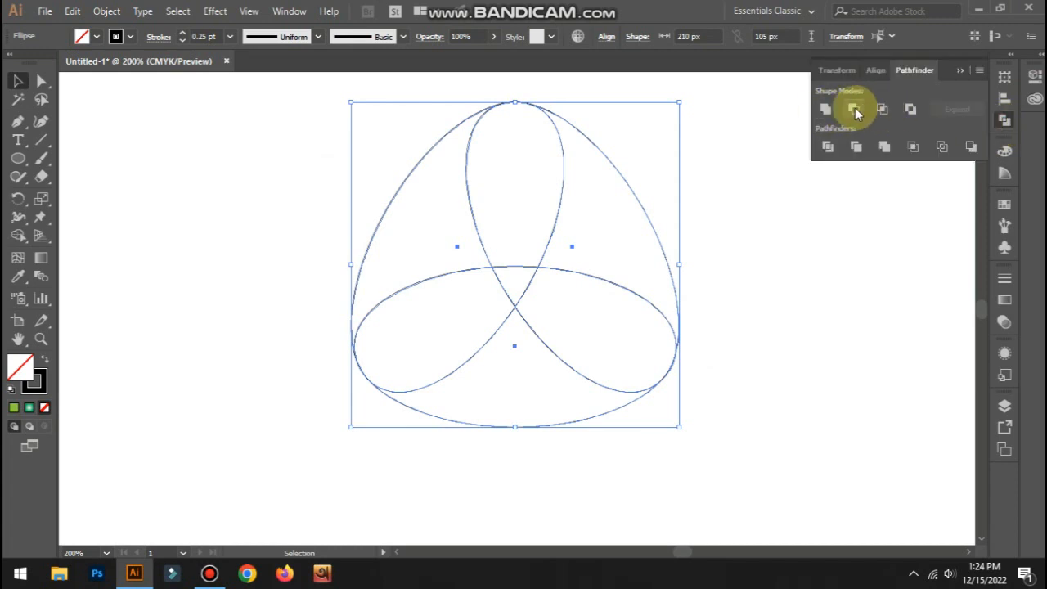
{"action": "left_click", "coordinate": [823, 107]}
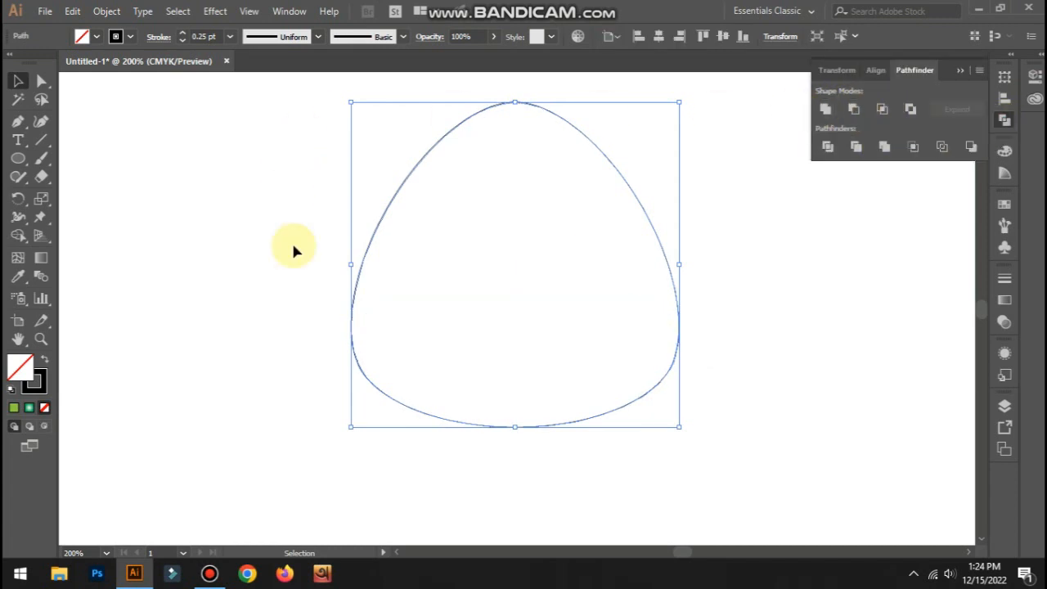
{"action": "left_click", "coordinate": [731, 281]}
- Move the rounded triangle slightly down and to the left, and rotate it 90° clockwise so its tip points right
{"action": "left_click", "coordinate": [575, 128]}
{"action": "left_click_drag", "start_coordinate": [647, 218], "coordinate": [609, 244]}
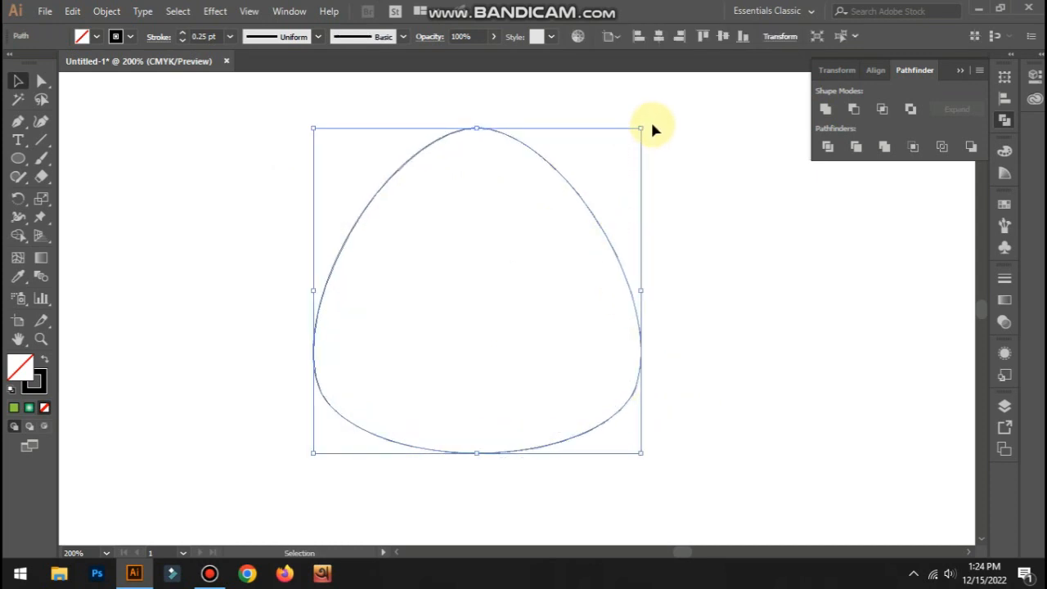
{"action": "left_click", "coordinate": [669, 141]}
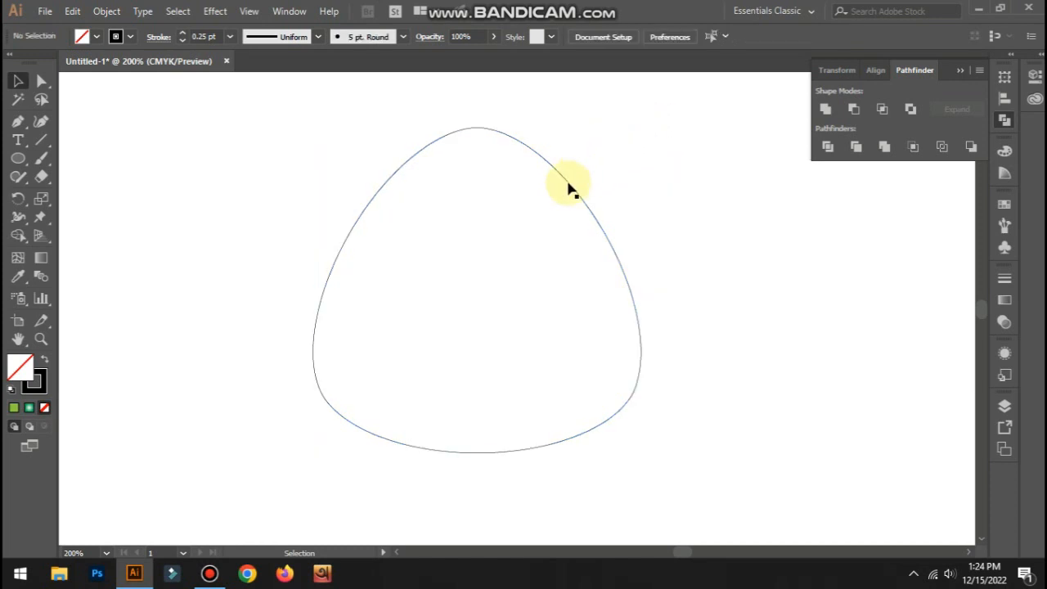
{"action": "left_click", "coordinate": [570, 187]}
{"action": "left_click_drag", "start_coordinate": [641, 120], "coordinate": [606, 426]}
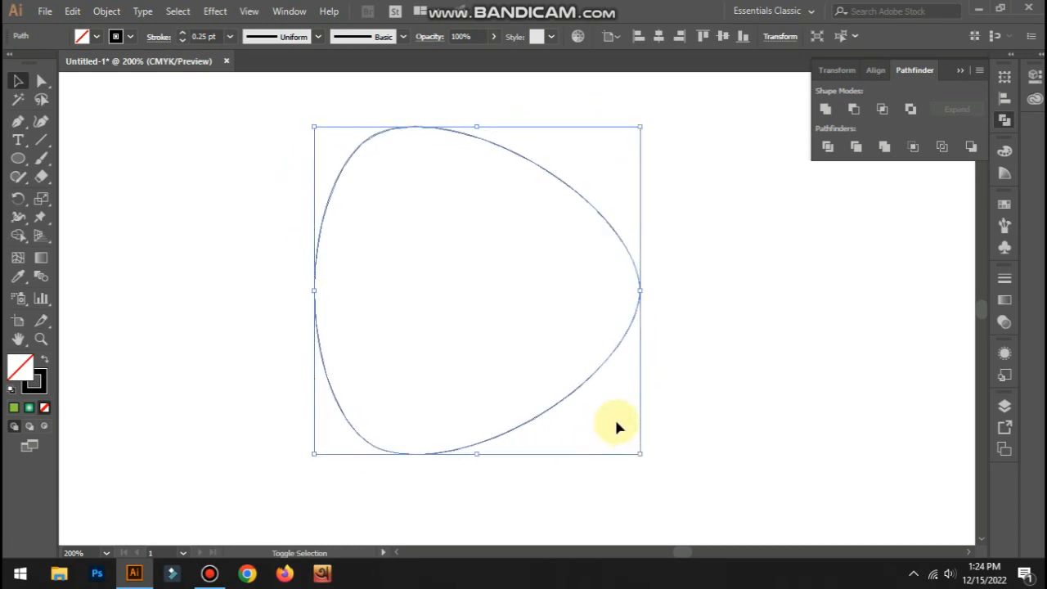
{"action": "left_click", "coordinate": [662, 322]}
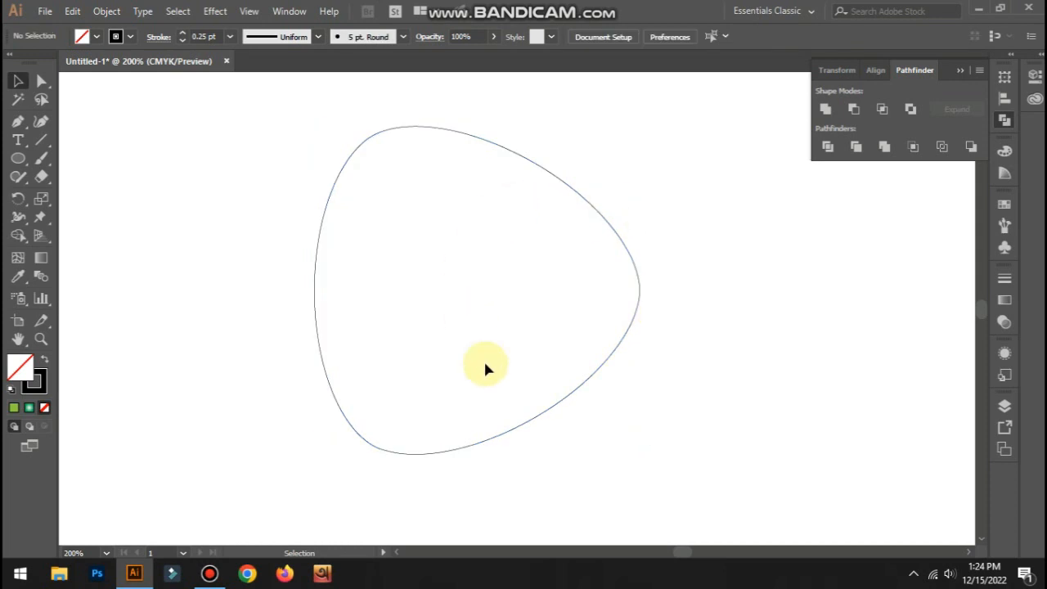
- Duplicate the rotated rounded triangle in place
{"action": "left_click", "coordinate": [639, 293]}
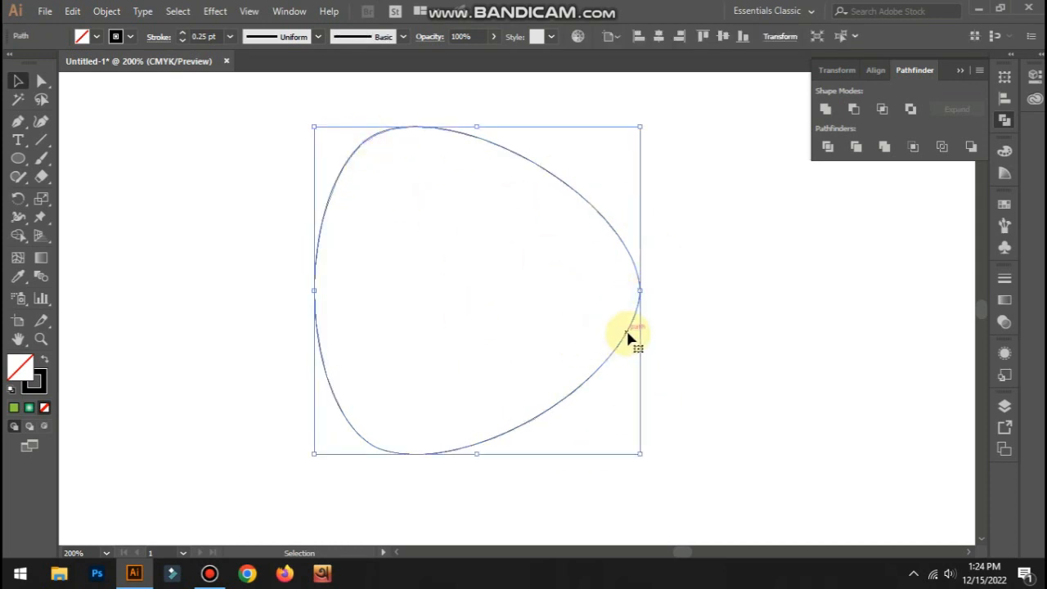
{"action": "key", "text": "ctrl"}
{"action": "key", "text": "ctrl"}
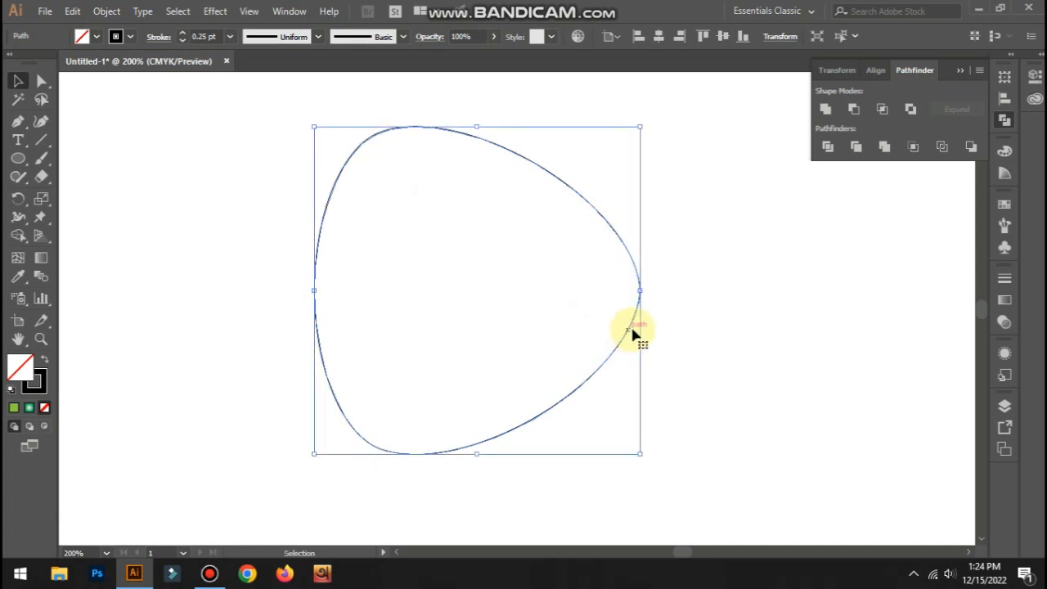
- Shrink the duplicate rounded triangle and shift it right so its tip extends slightly past the original's tip
{"action": "left_click_drag", "start_coordinate": [315, 127], "coordinate": [334, 173]}
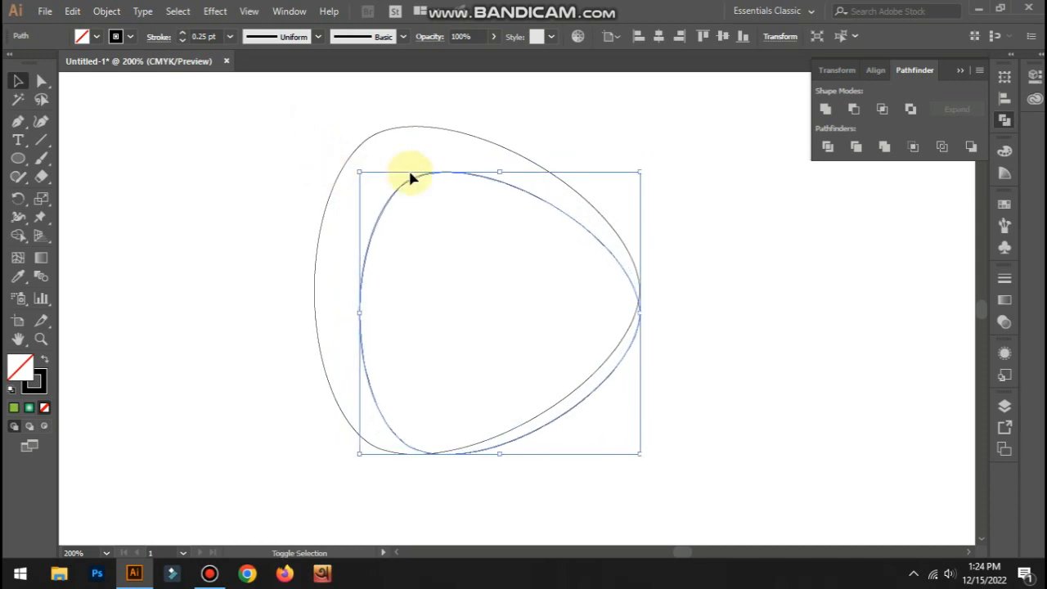
{"action": "left_click_drag", "start_coordinate": [426, 175], "coordinate": [443, 158]}
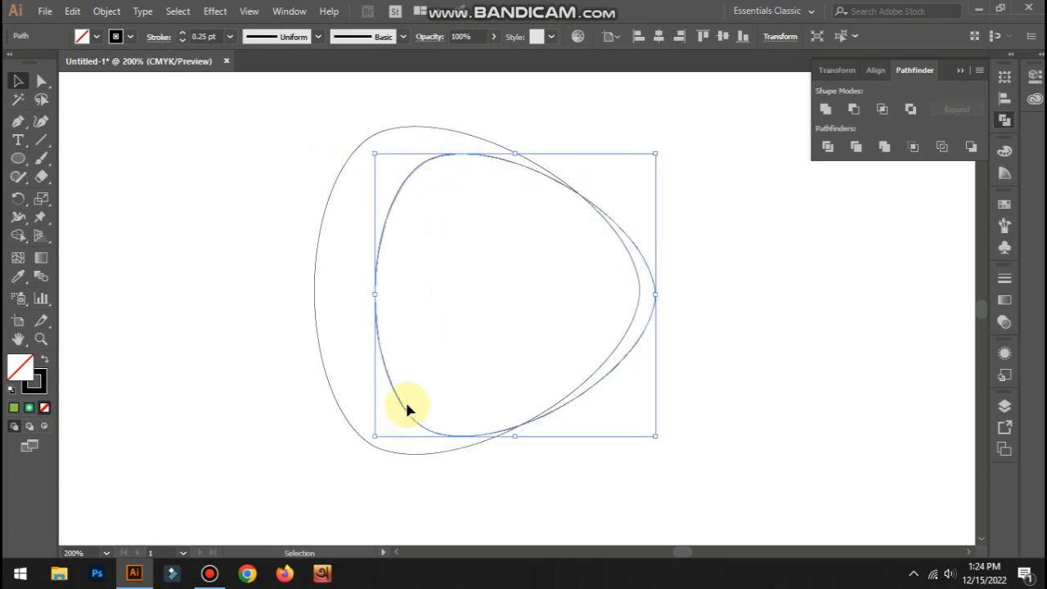
{"action": "left_click_drag", "start_coordinate": [380, 294], "coordinate": [367, 296]}
{"action": "left_click_drag", "start_coordinate": [509, 436], "coordinate": [494, 451]}
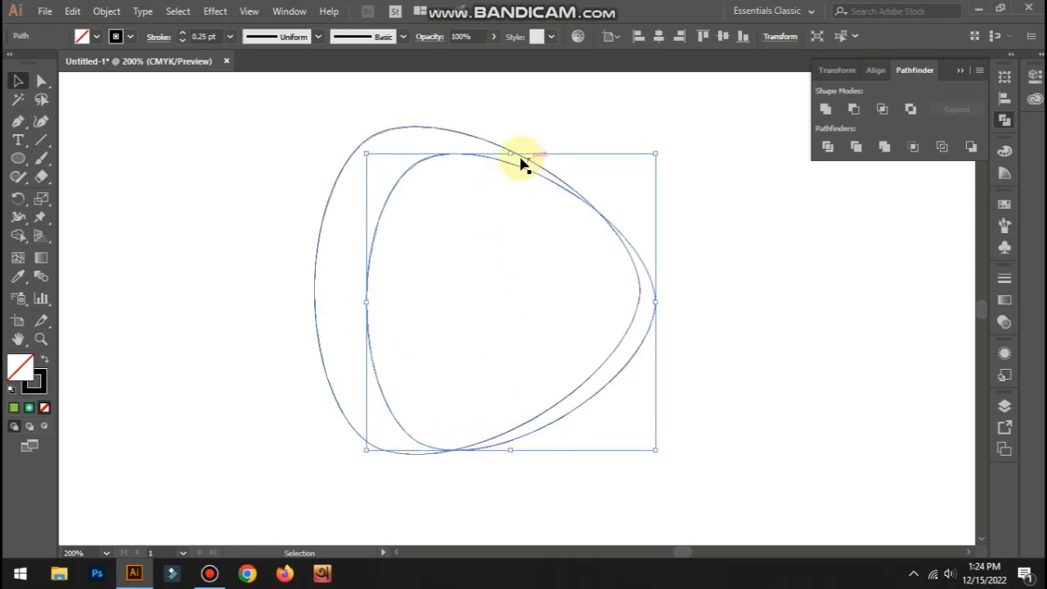
{"action": "left_click_drag", "start_coordinate": [511, 154], "coordinate": [513, 147]}
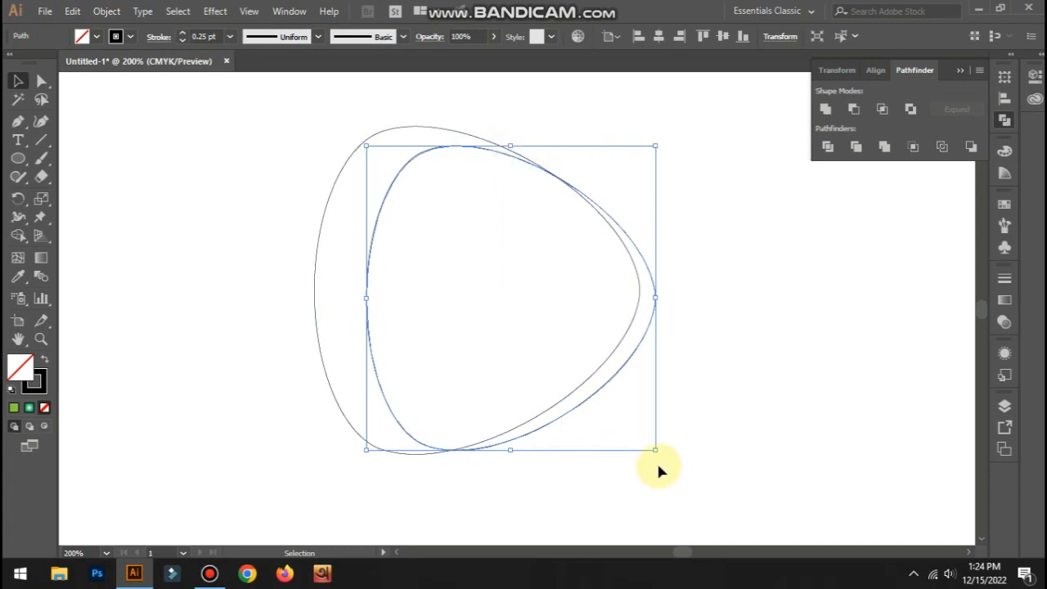
- Rotate the smaller rounded triangle slightly counter-clockwise and nudge it a little up and to the left
{"action": "left_click_drag", "start_coordinate": [661, 458], "coordinate": [677, 443]}
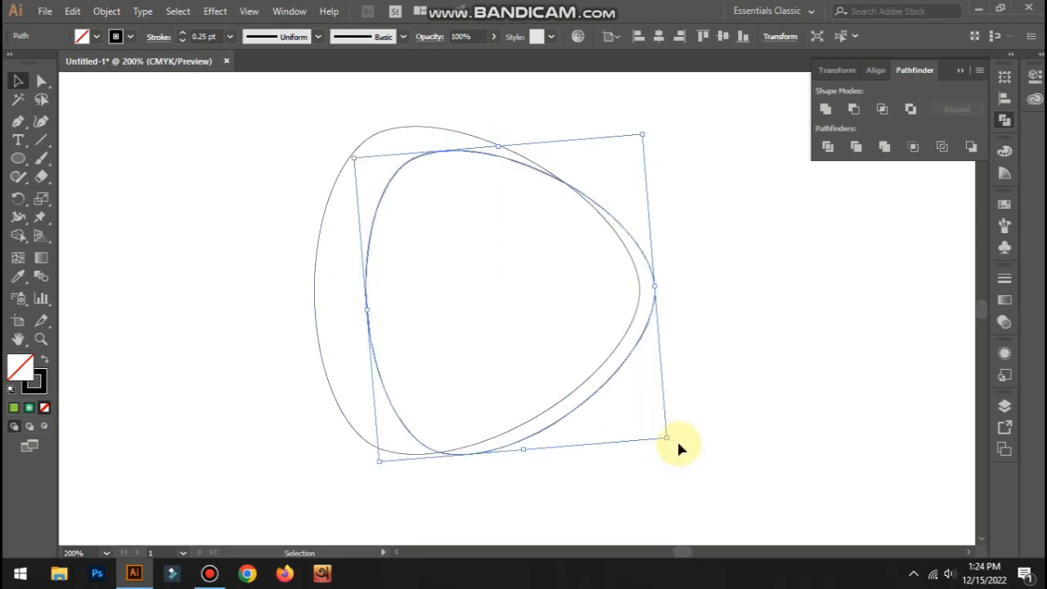
{"action": "key", "text": "Up"}
{"action": "key", "text": "Up"}
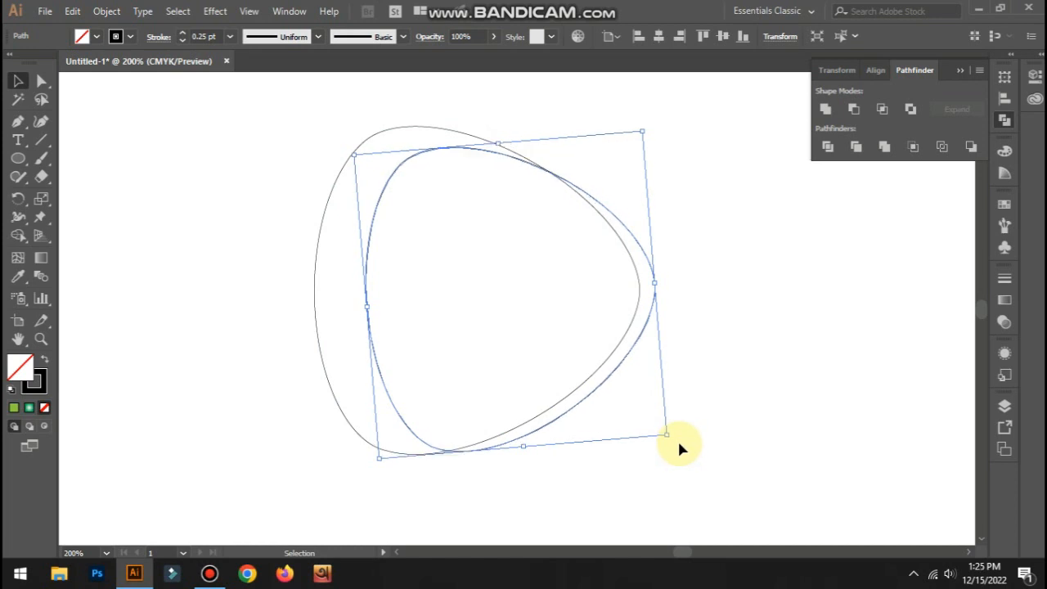
{"action": "key", "text": "Up"}
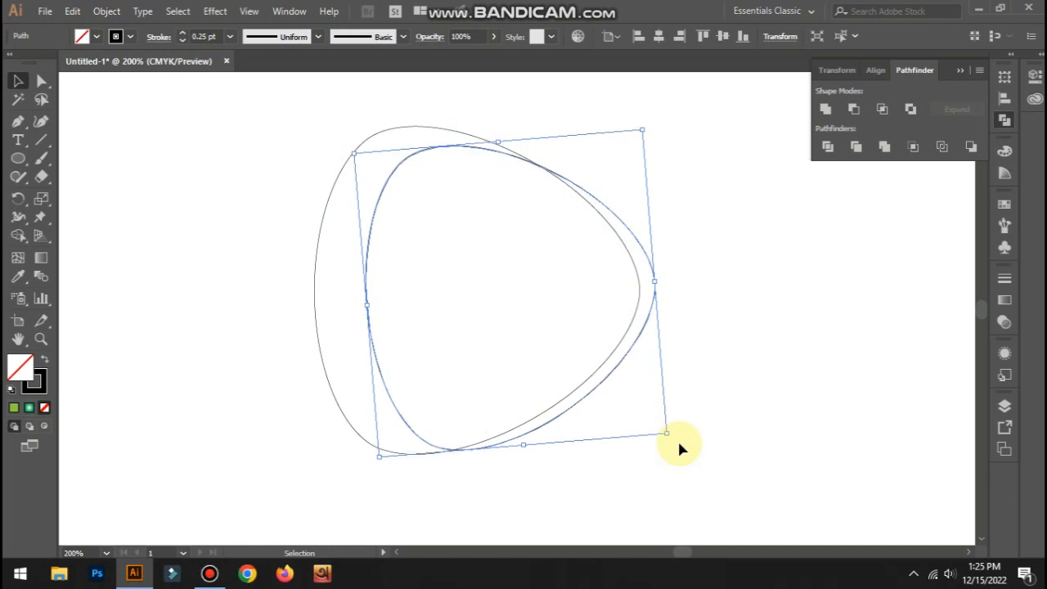
{"action": "key", "text": "Left"}
{"action": "key", "text": "Left"}
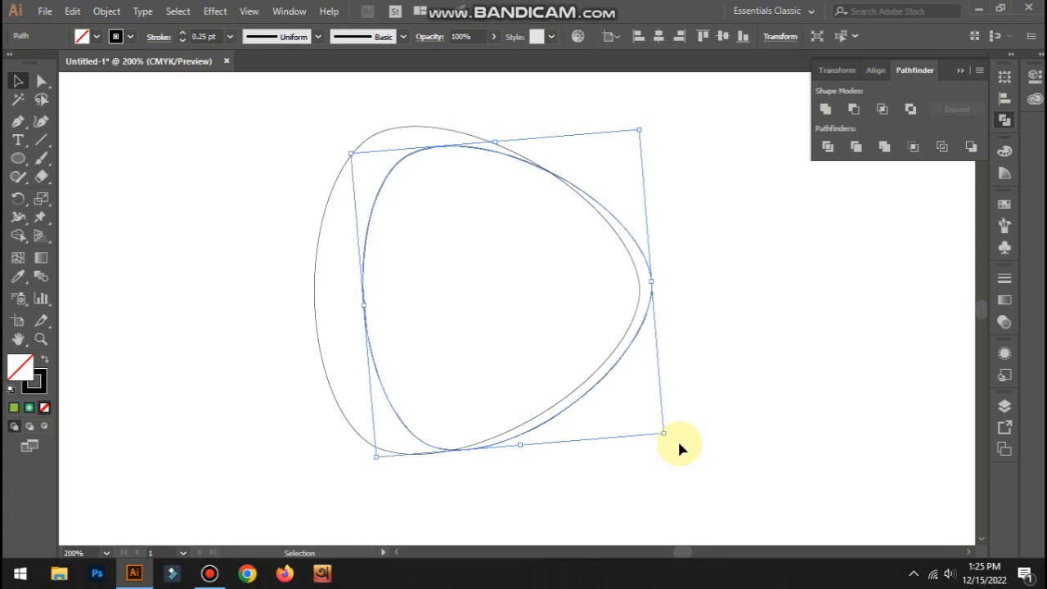
{"action": "key", "text": "Left"}
{"action": "key", "text": "Up"}
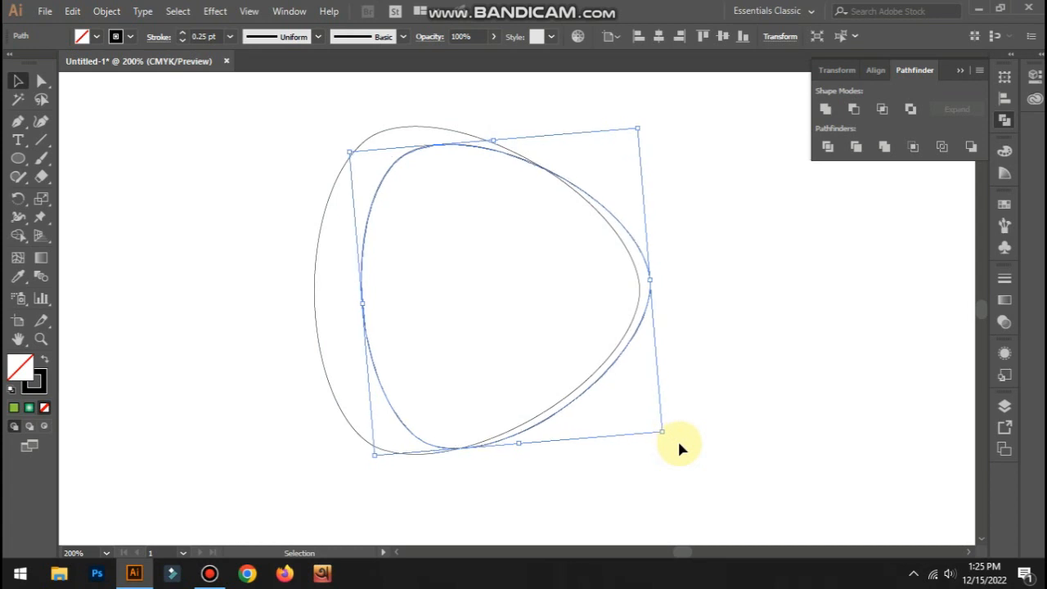
- Subtract the smaller front shape from the larger rounded triangle with Minus Front, leaving a crescent
{"action": "left_click", "coordinate": [448, 496]}
{"action": "left_click_drag", "start_coordinate": [214, 171], "coordinate": [561, 448]}
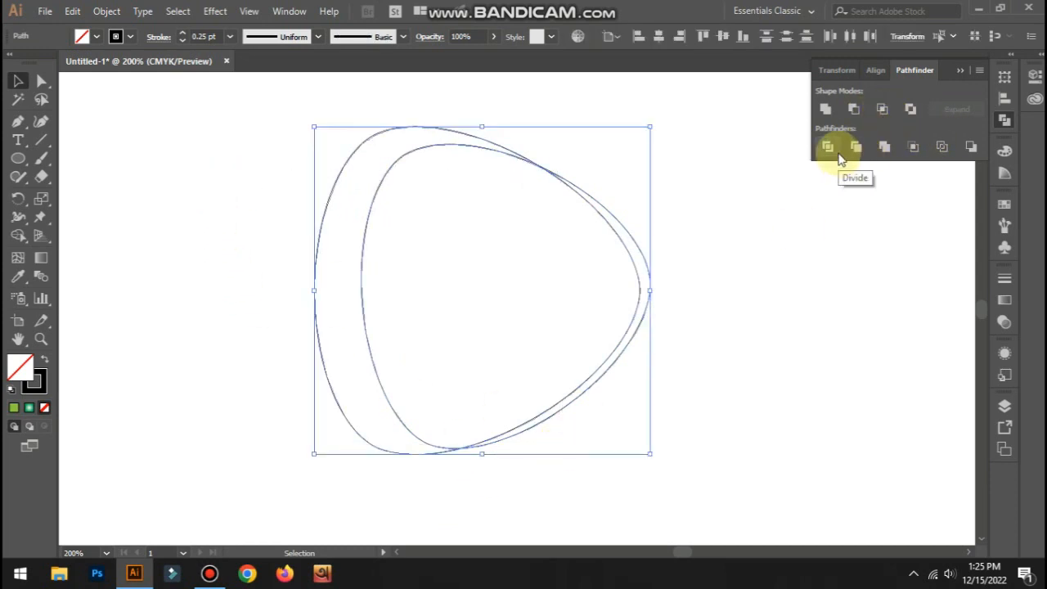
{"action": "left_click", "coordinate": [853, 109]}
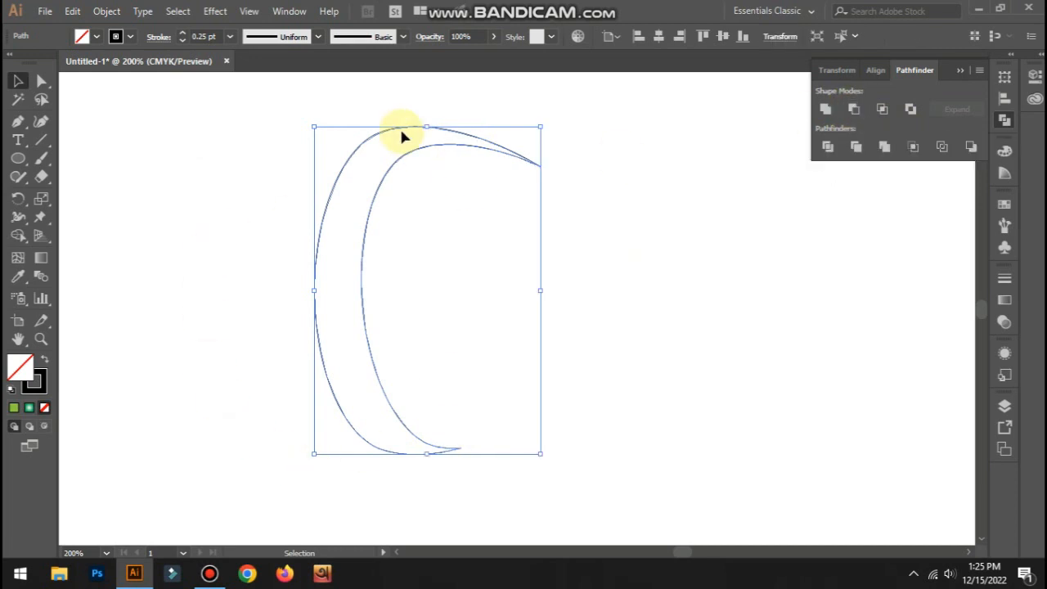
{"action": "left_click", "coordinate": [571, 262]}
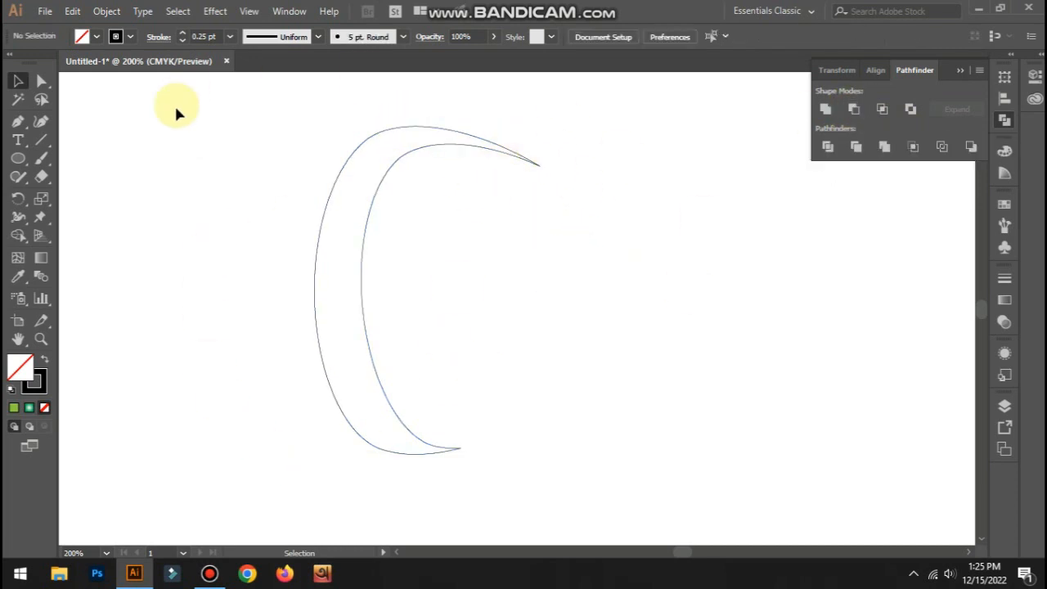
- Apply a Transform effect to the crescent with preview on, 2 copies and a 120° rotation angle
{"action": "left_click", "coordinate": [501, 152]}
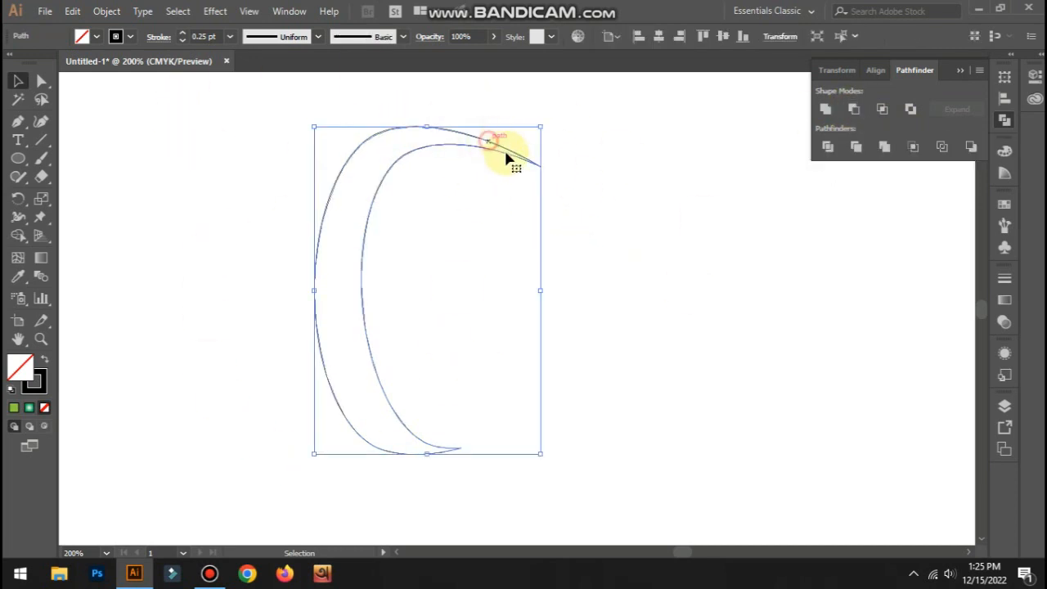
{"action": "left_click", "coordinate": [218, 12]}
{"action": "mouse_move", "coordinate": [263, 136]}
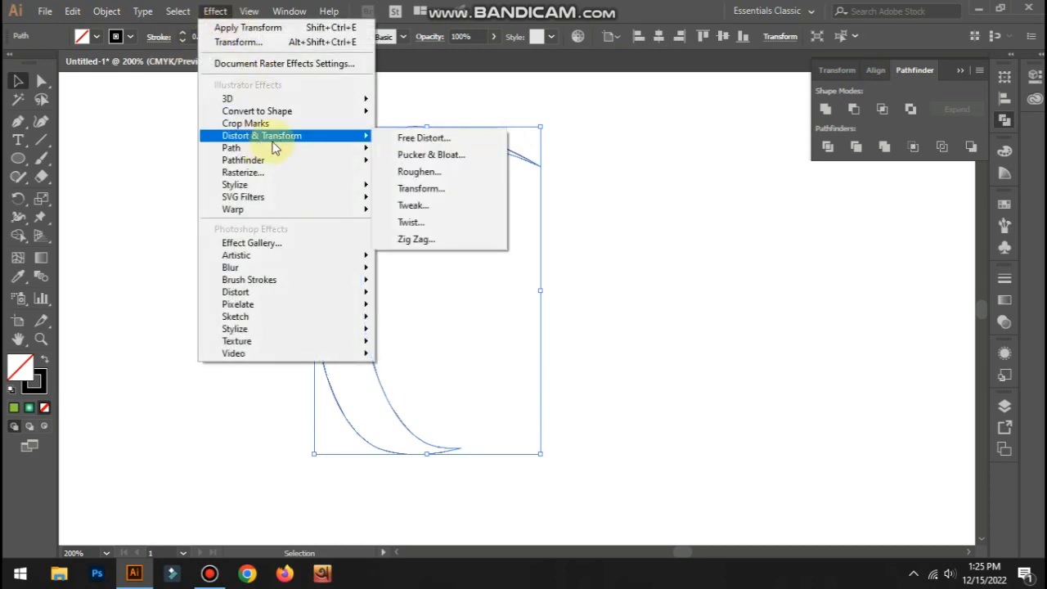
{"action": "left_click", "coordinate": [421, 189]}
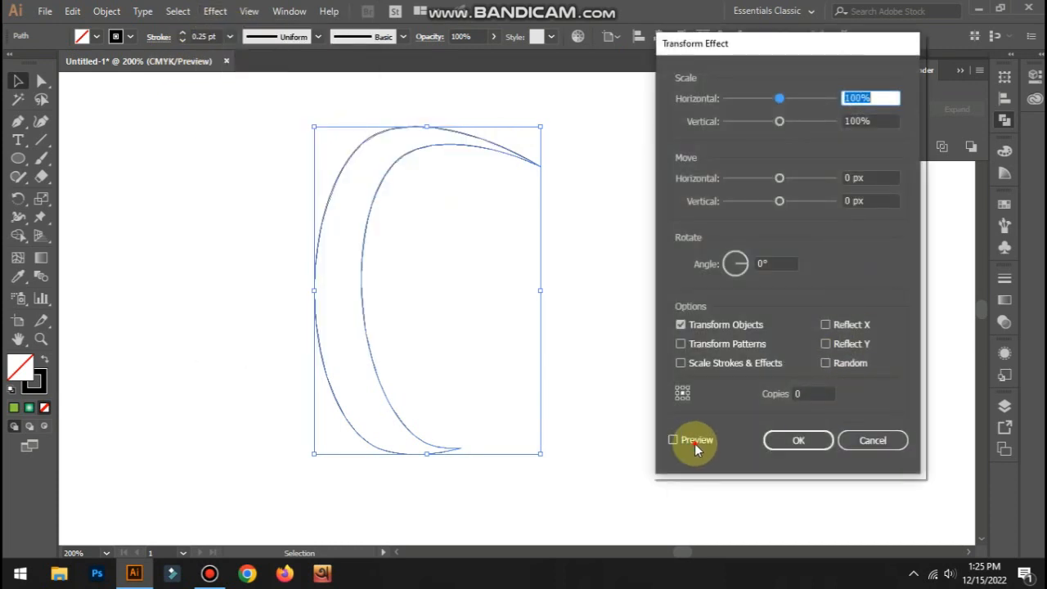
{"action": "left_click", "coordinate": [692, 440]}
{"action": "left_click", "coordinate": [821, 394]}
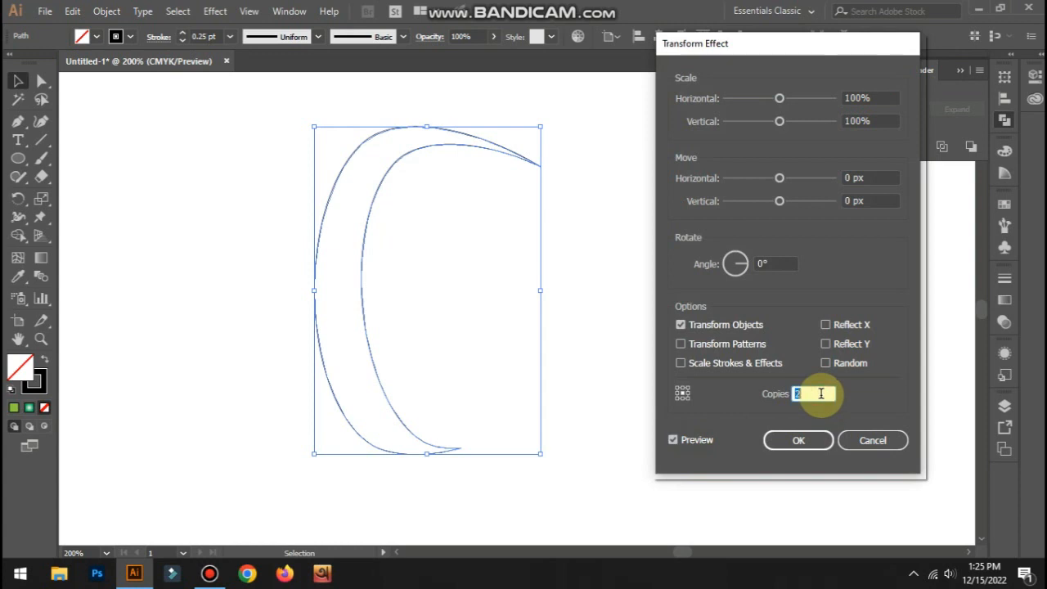
{"action": "left_click", "coordinate": [769, 264]}
{"action": "type", "text": "120"}
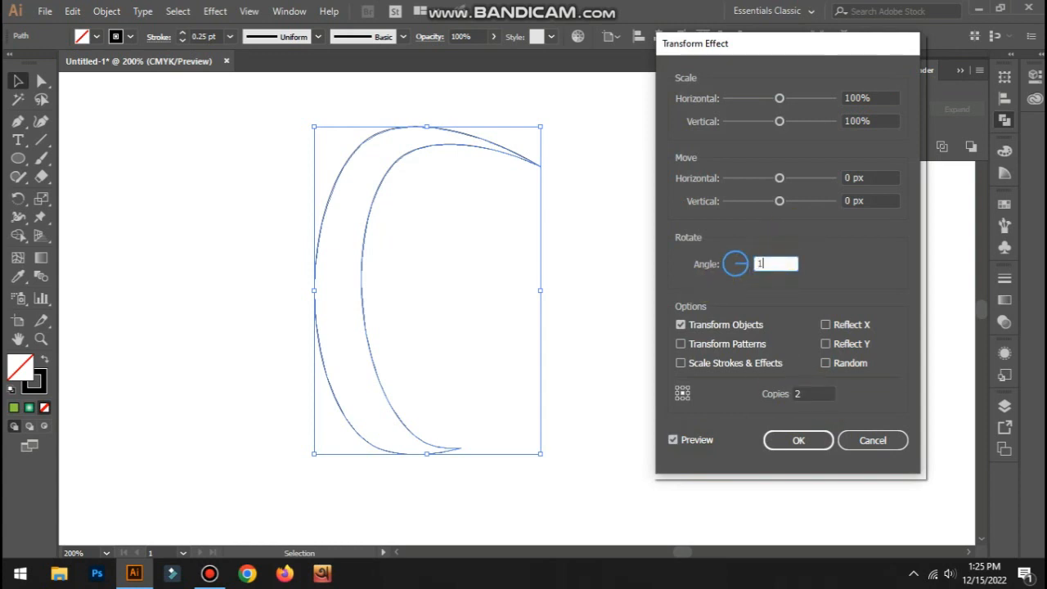
- Offset the rotated crescent copies by 15 px horizontally and 27 px vertically in the Transform effect
{"action": "left_click", "coordinate": [782, 179]}
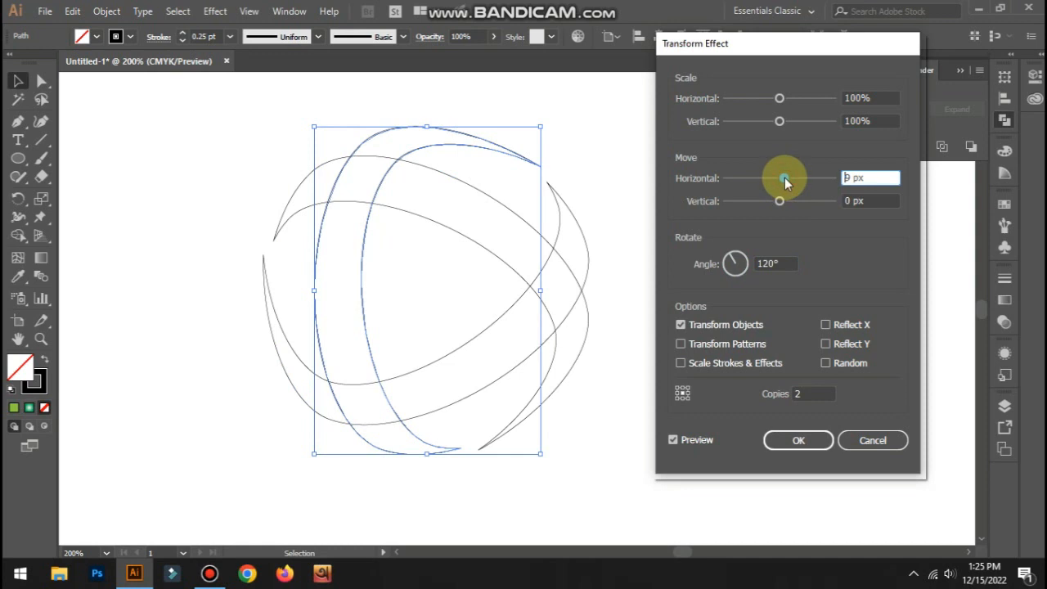
{"action": "double_click", "coordinate": [855, 177]}
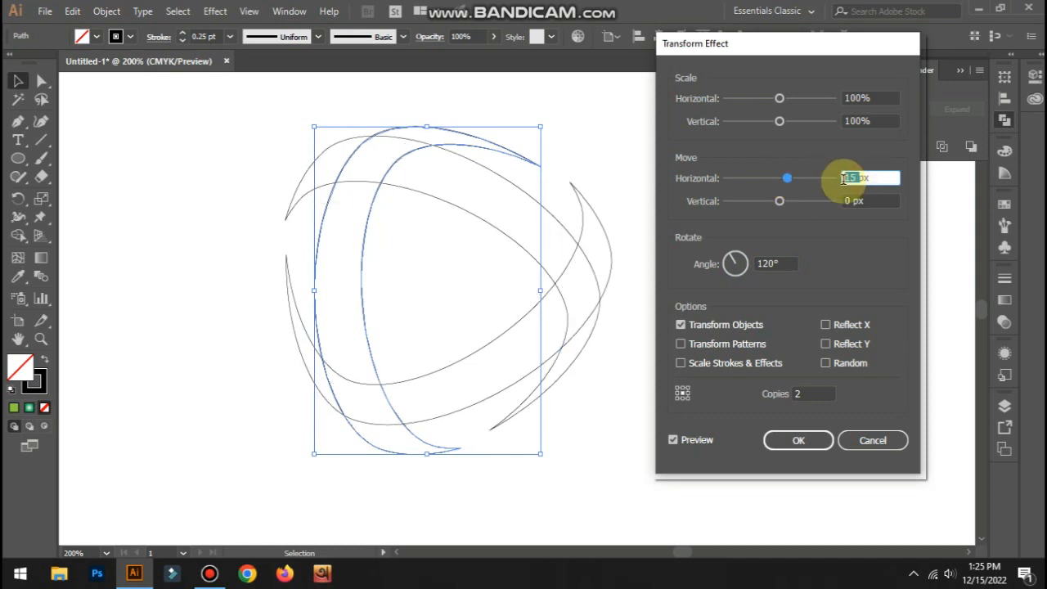
{"action": "scroll", "coordinate": [862, 196], "scroll_direction": "up", "scroll_amount": 1}
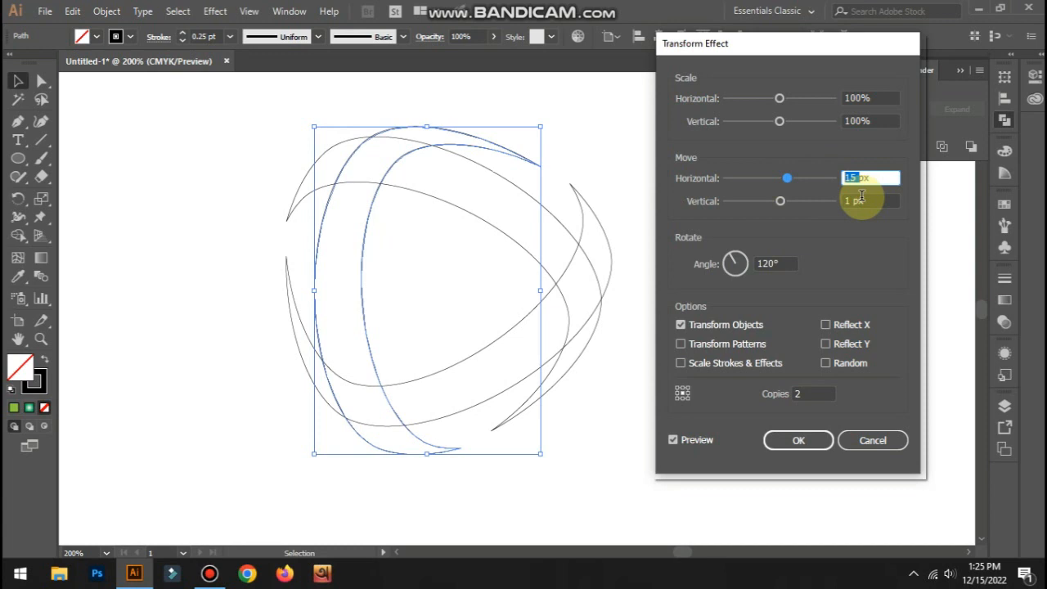
{"action": "scroll", "coordinate": [862, 196], "scroll_direction": "up", "scroll_amount": 1}
{"action": "scroll", "coordinate": [861, 197], "scroll_direction": "up", "scroll_amount": 2}
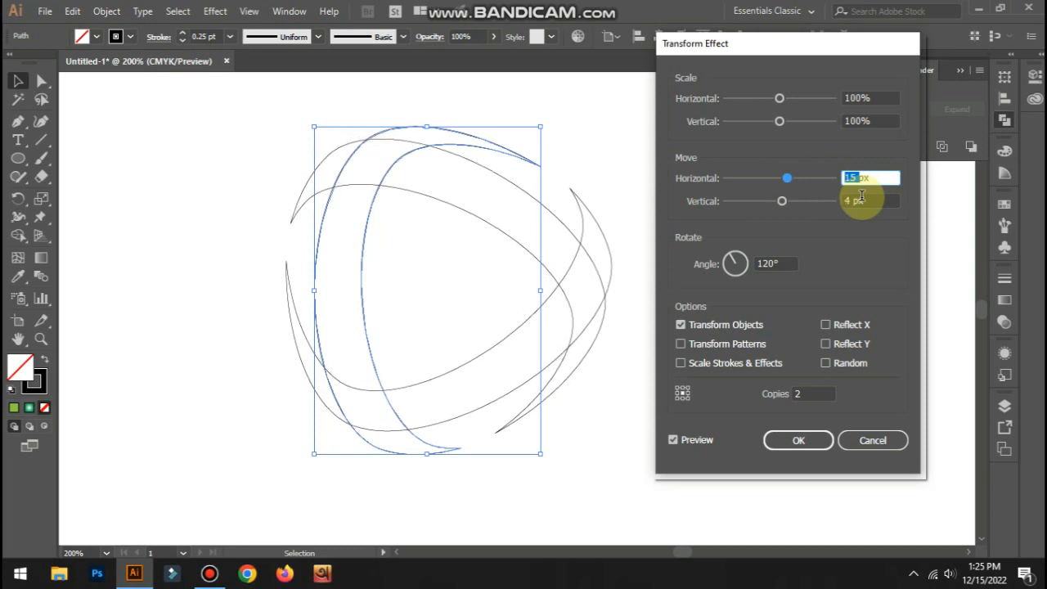
{"action": "left_click", "coordinate": [877, 200]}
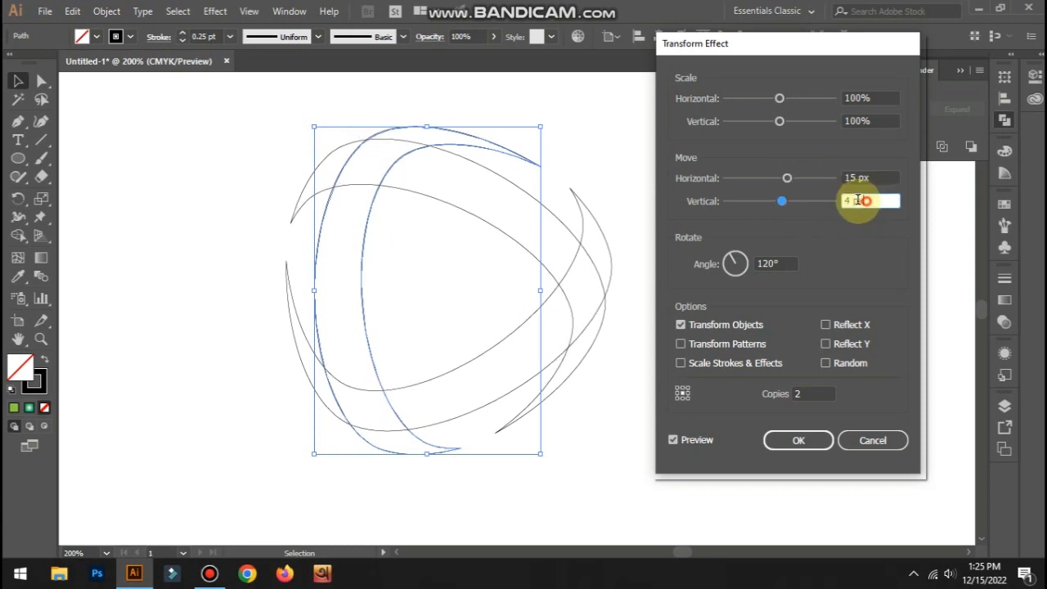
{"action": "scroll", "coordinate": [877, 200], "scroll_direction": "up", "scroll_amount": 7}
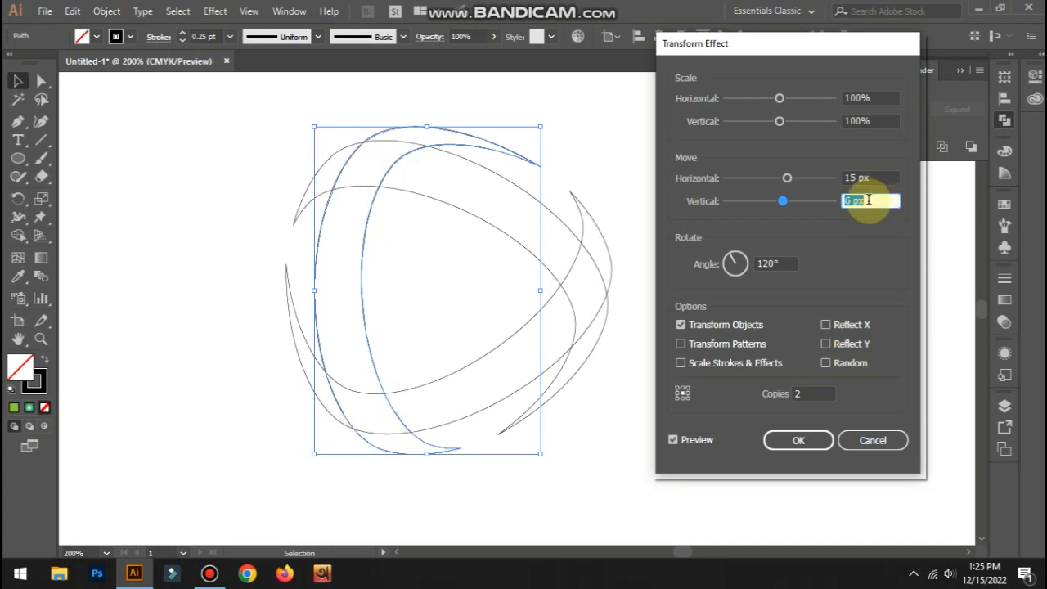
{"action": "scroll", "coordinate": [867, 200], "scroll_direction": "up", "scroll_amount": 13}
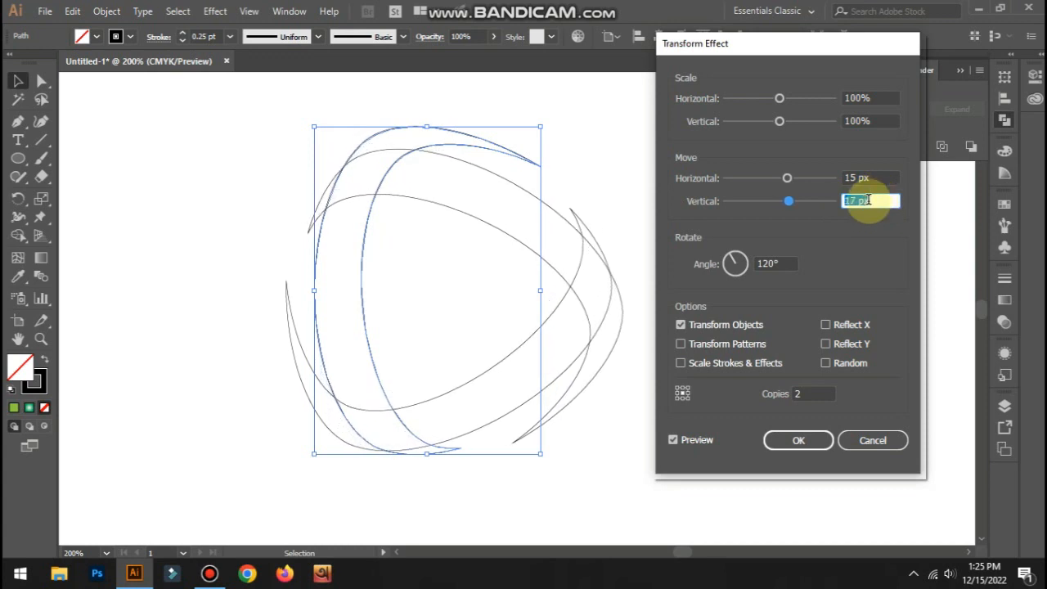
{"action": "scroll", "coordinate": [867, 199], "scroll_direction": "up", "scroll_amount": 3}
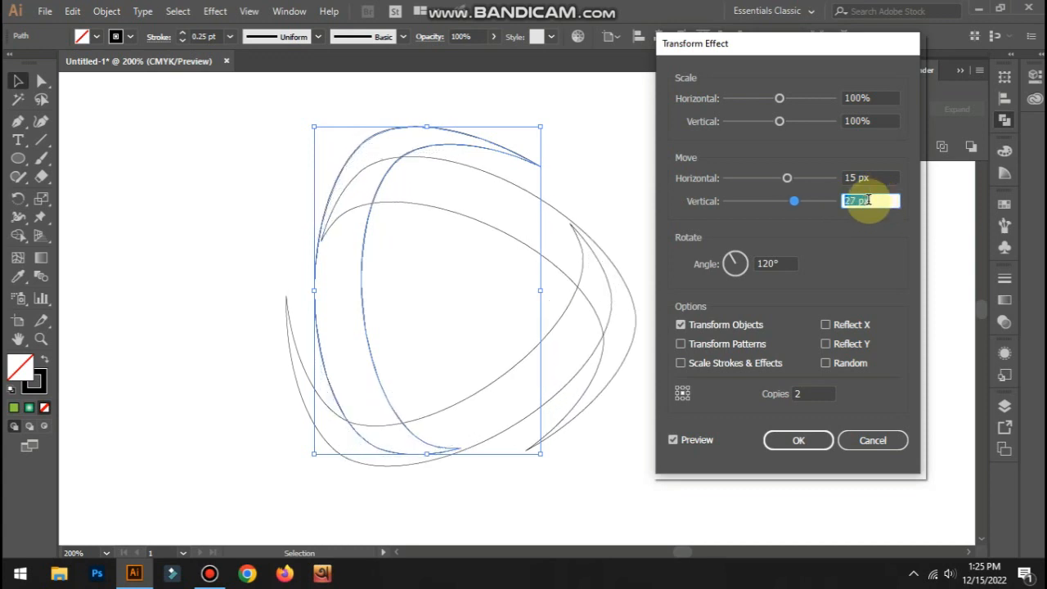
- Set the Transform effect's horizontal move to 37 px and its vertical move to 19 px
{"action": "left_click", "coordinate": [864, 177]}
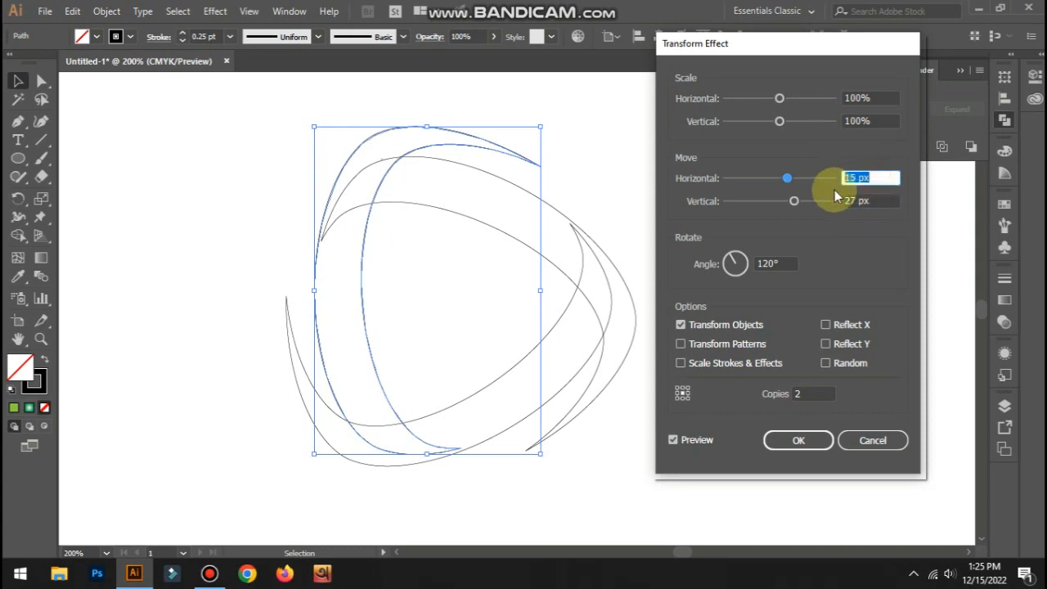
{"action": "scroll", "coordinate": [850, 178], "scroll_direction": "down", "scroll_amount": 4}
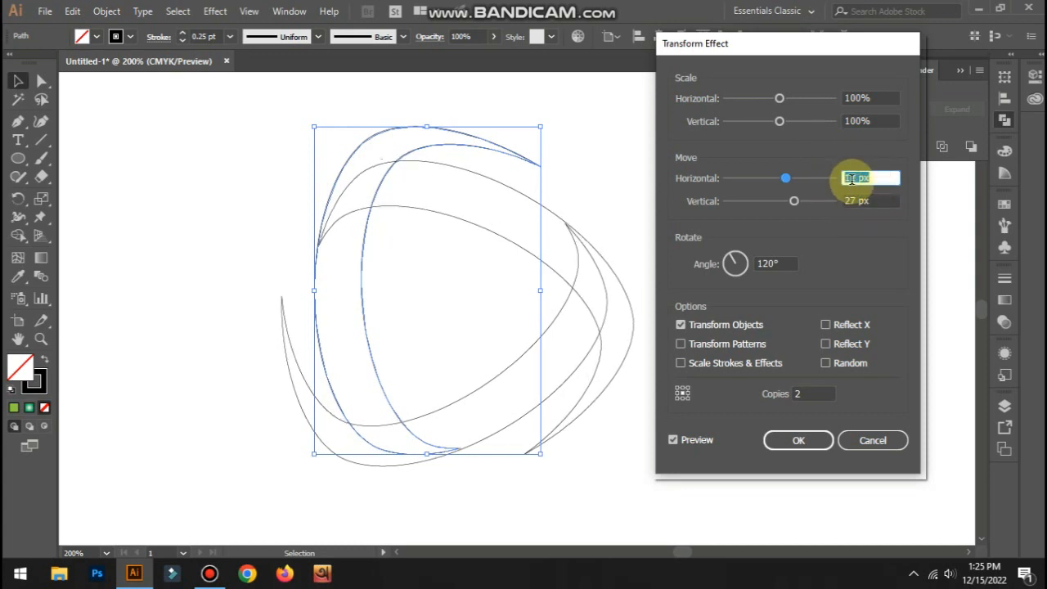
{"action": "scroll", "coordinate": [851, 179], "scroll_direction": "up", "scroll_amount": 5}
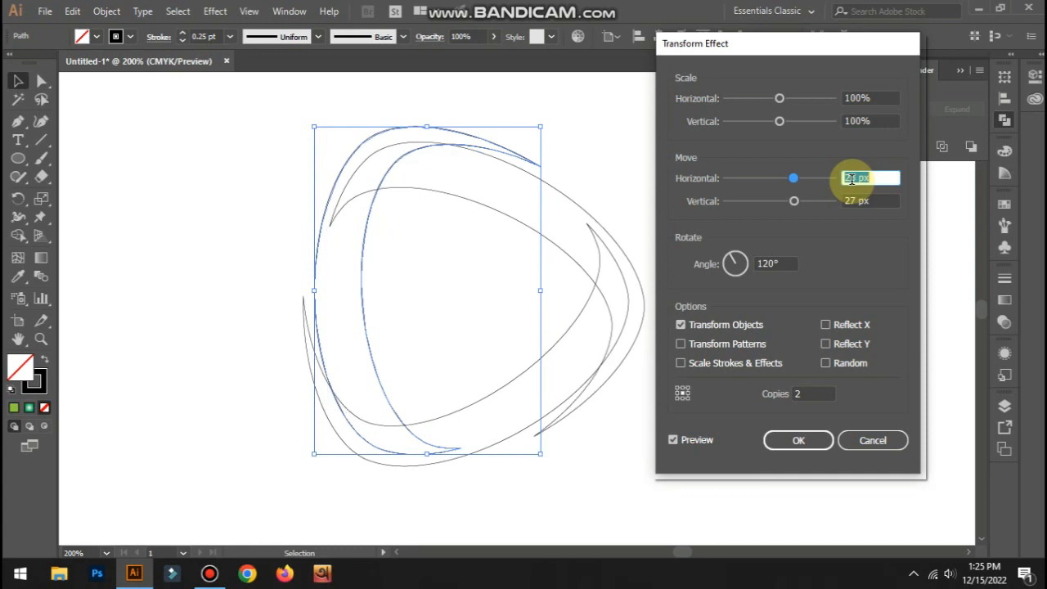
{"action": "scroll", "coordinate": [851, 178], "scroll_direction": "up", "scroll_amount": 3}
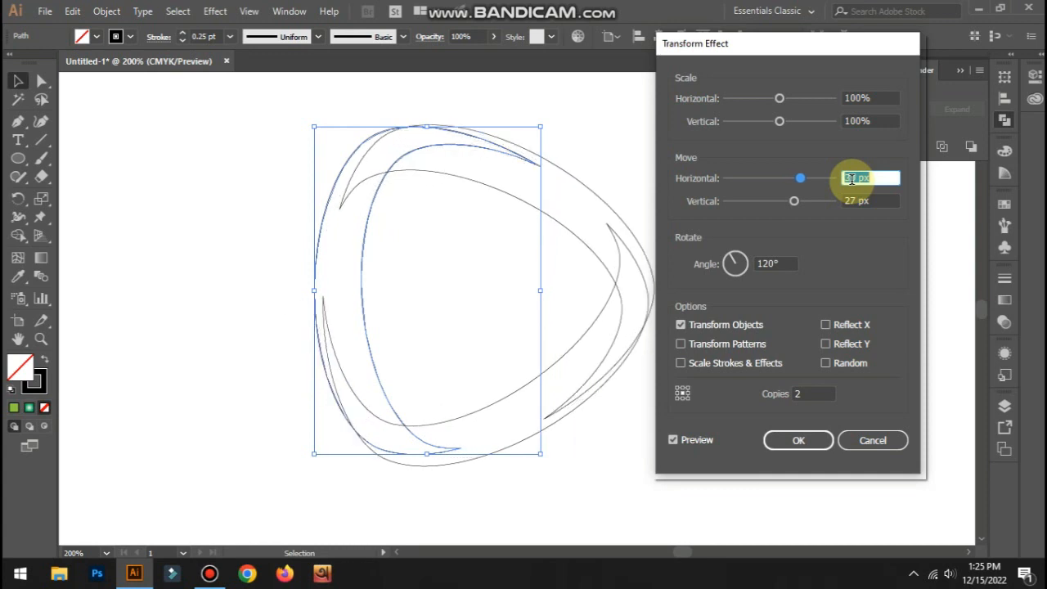
{"action": "left_click", "coordinate": [858, 203]}
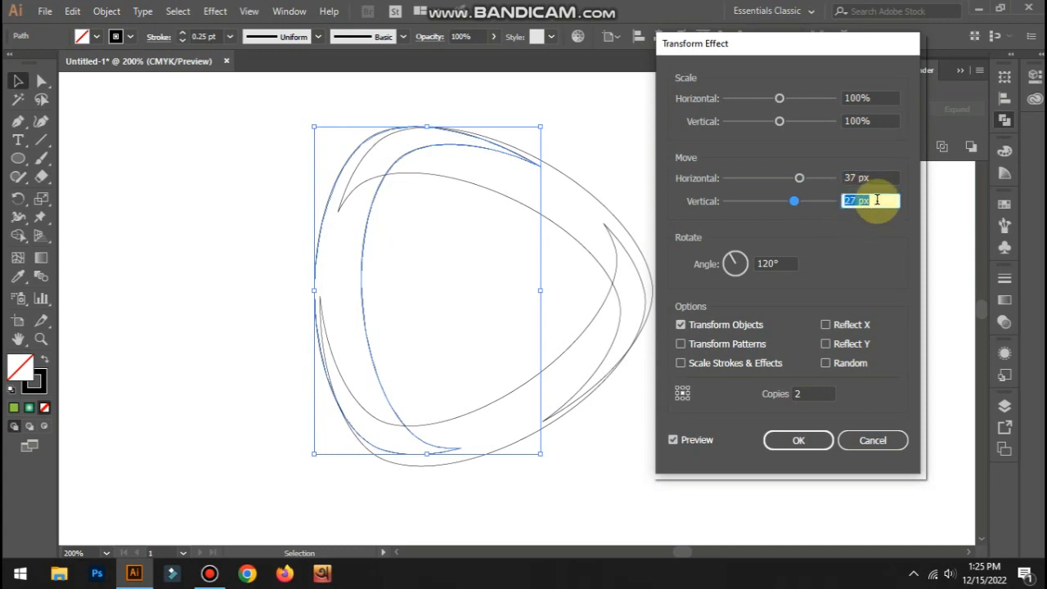
{"action": "scroll", "coordinate": [877, 200], "scroll_direction": "down", "scroll_amount": 3}
{"action": "key", "text": "Down"}
{"action": "key", "text": "Down"}
{"action": "key", "text": "Down"}
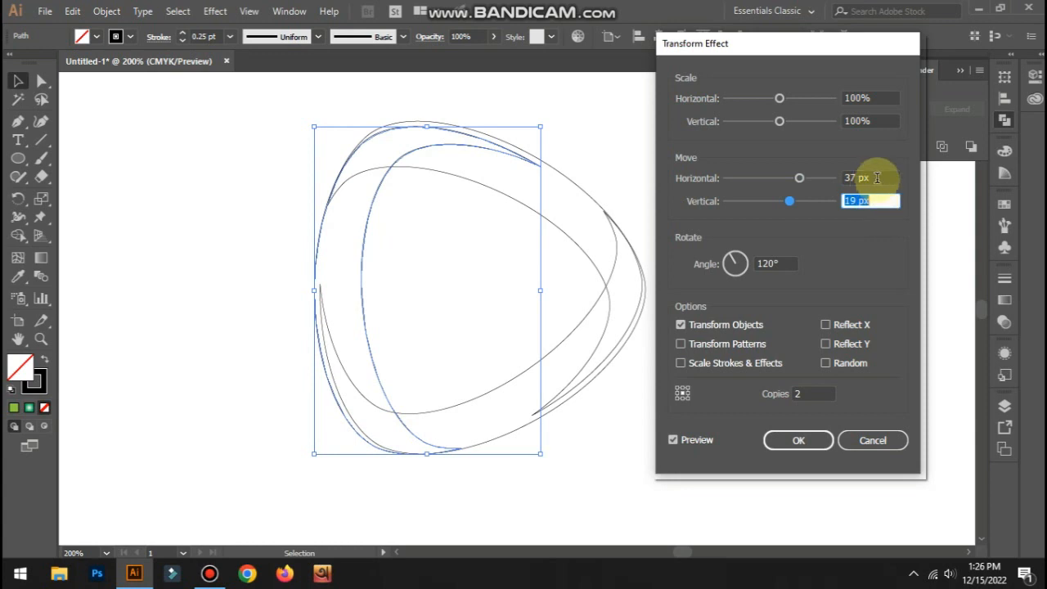
- Set the horizontal move to 33 px so the three crescents' outer edges line up as one rounded triangle
{"action": "left_click", "coordinate": [863, 175]}
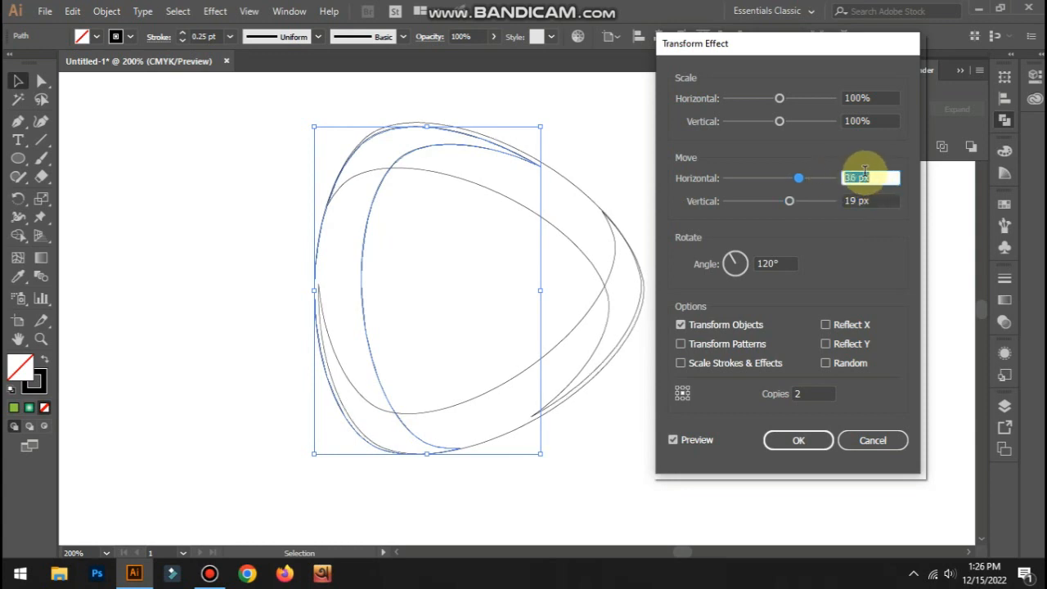
{"action": "key", "text": "Down"}
{"action": "key", "text": "Down"}
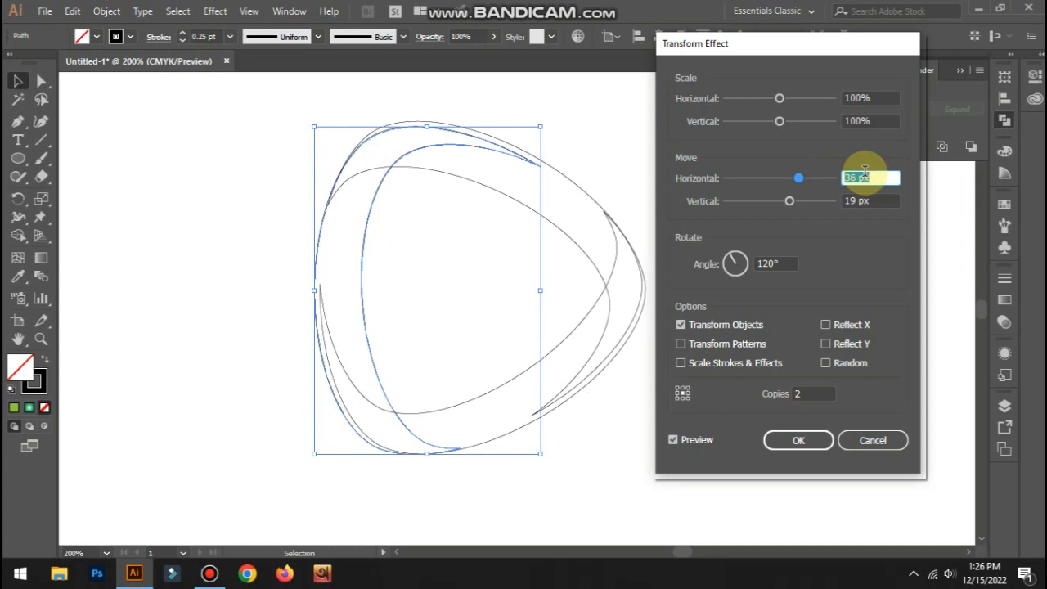
{"action": "key", "text": "Down"}
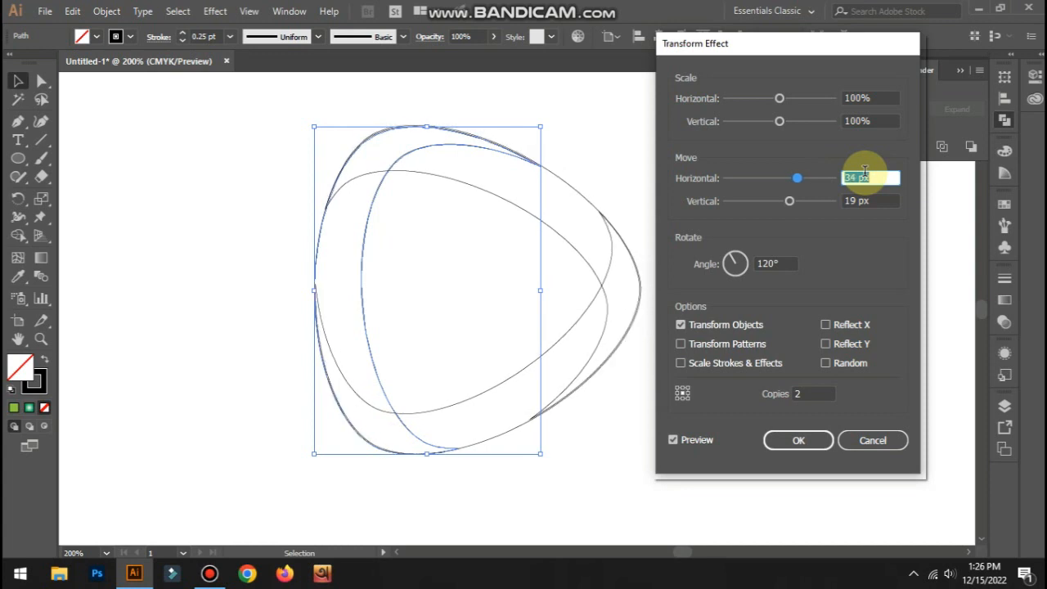
{"action": "key", "text": "Down"}
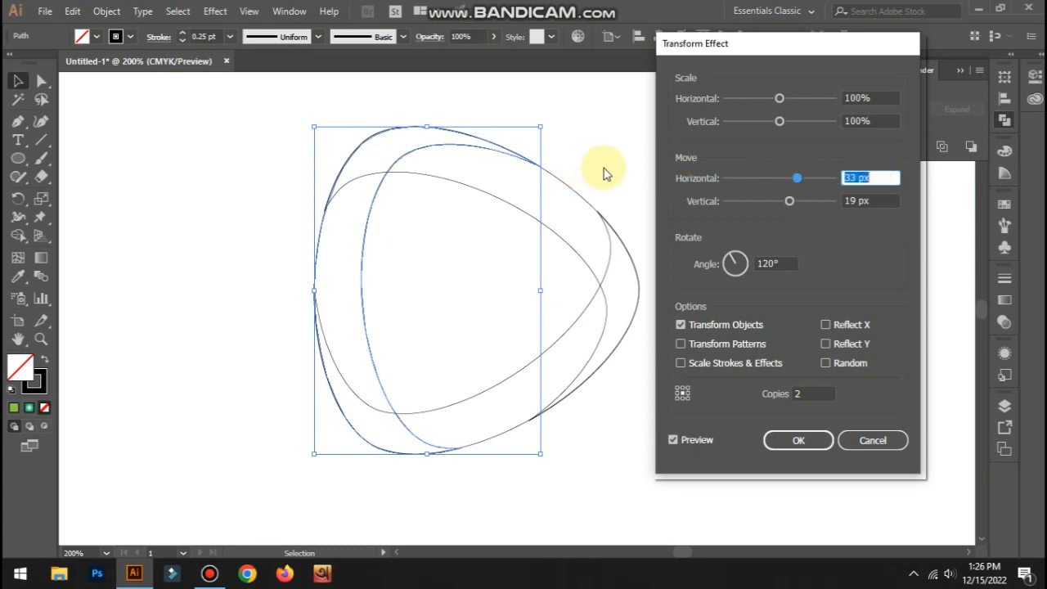
- Accept the Transform effect and expand the crescent's appearance so its two rotated copies become editable paths
{"action": "left_click", "coordinate": [798, 440]}
{"action": "left_click", "coordinate": [681, 359]}
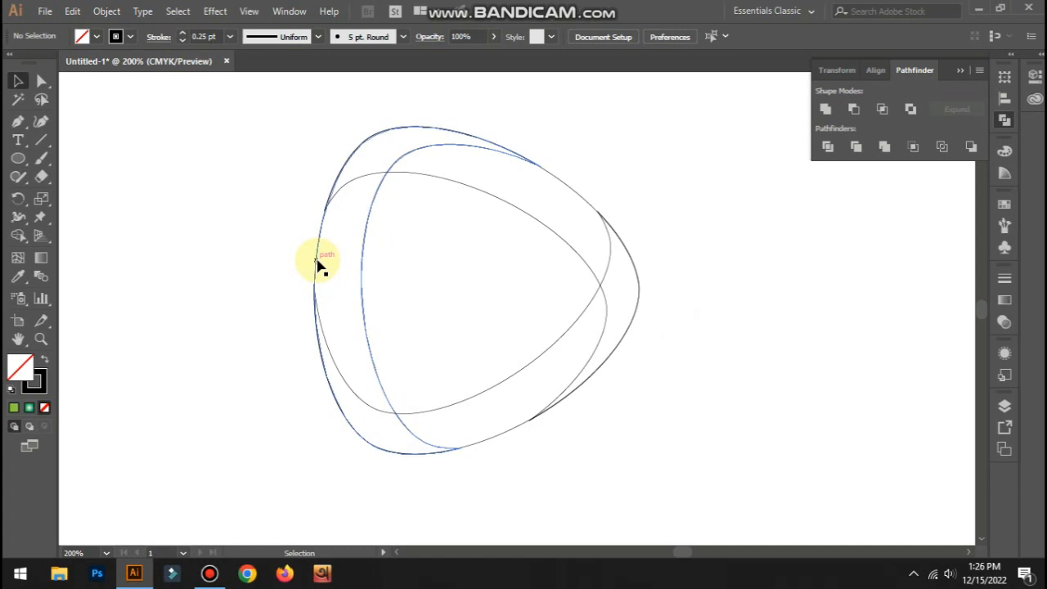
{"action": "left_click", "coordinate": [365, 235]}
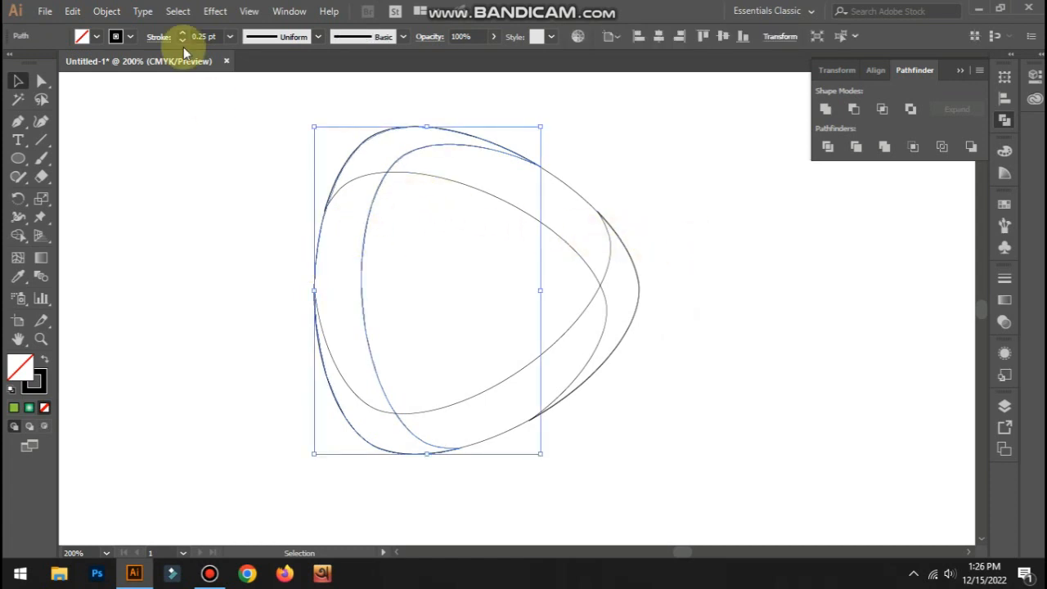
{"action": "right_click", "coordinate": [419, 156]}
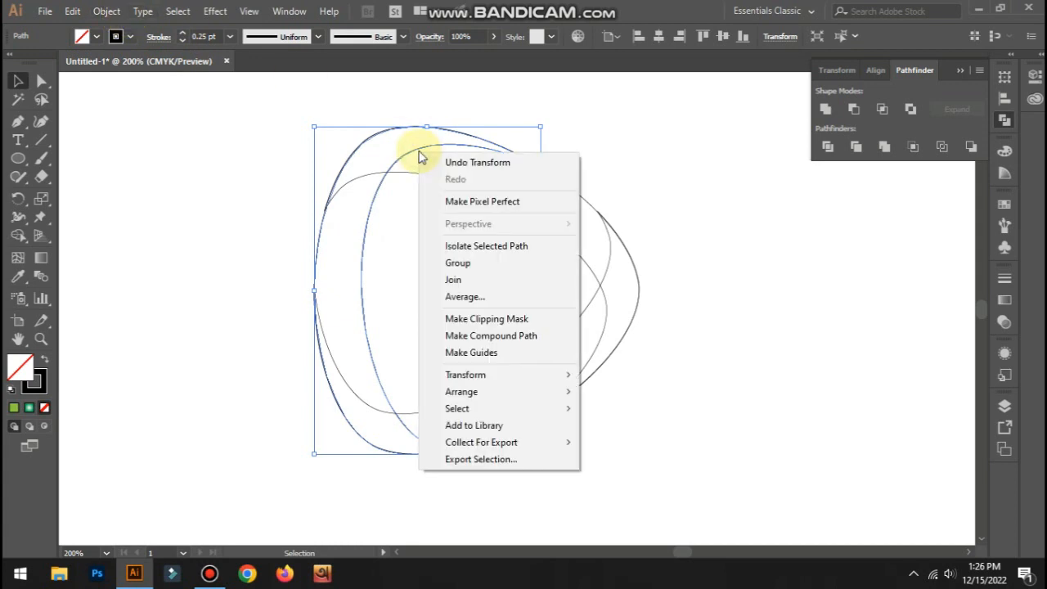
{"action": "left_click", "coordinate": [108, 10]}
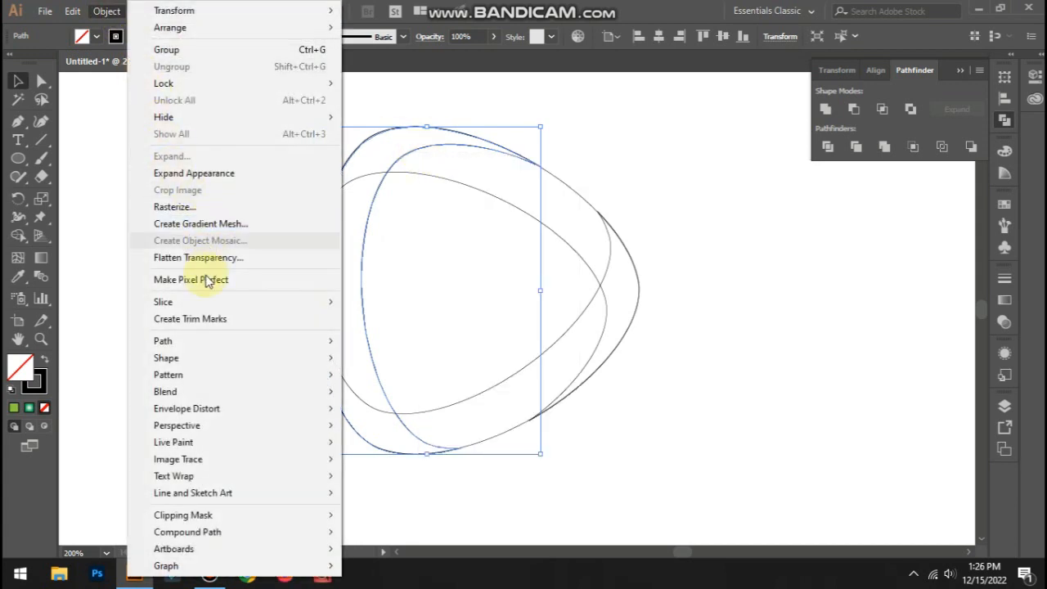
{"action": "left_click", "coordinate": [197, 172]}
{"action": "left_click", "coordinate": [664, 316]}
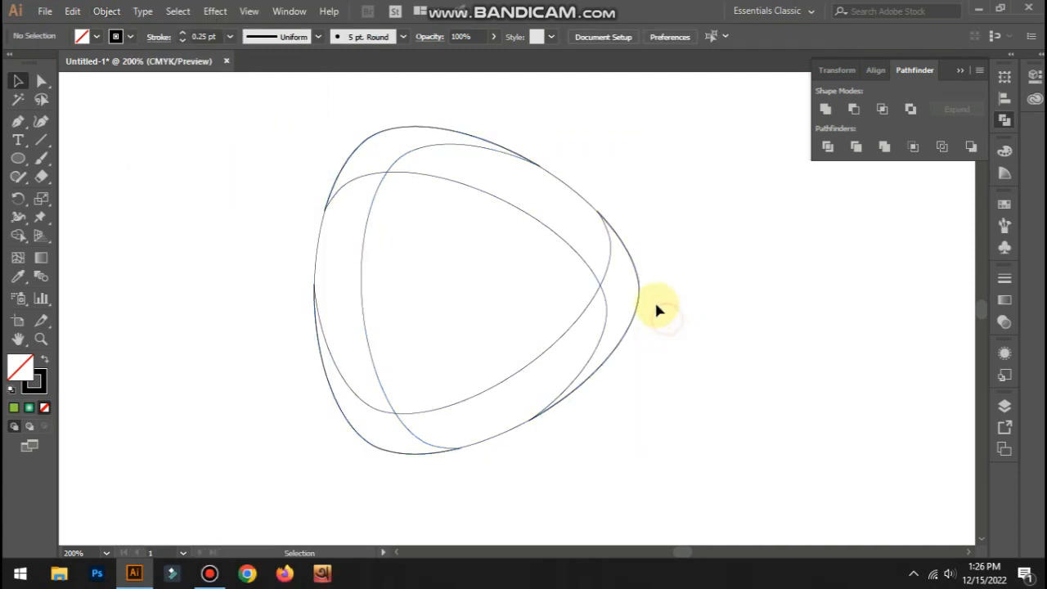
- Ungroup the expanded crescent artwork
{"action": "left_click", "coordinate": [630, 255]}
{"action": "left_click", "coordinate": [747, 264]}
{"action": "left_click", "coordinate": [512, 159]}
{"action": "right_click", "coordinate": [514, 158]}
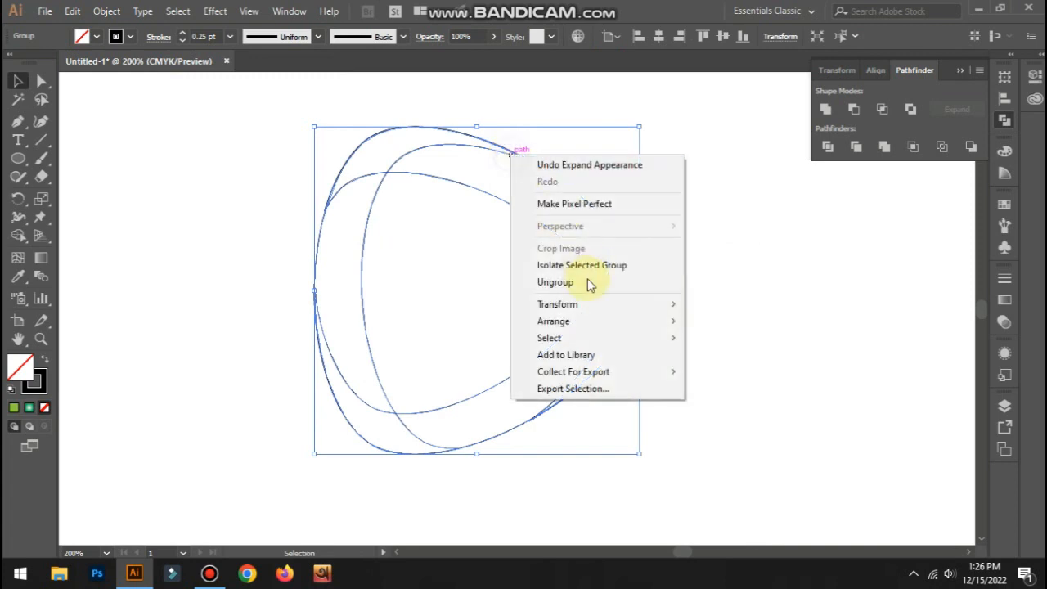
{"action": "left_click", "coordinate": [572, 283]}
{"action": "left_click", "coordinate": [798, 284]}
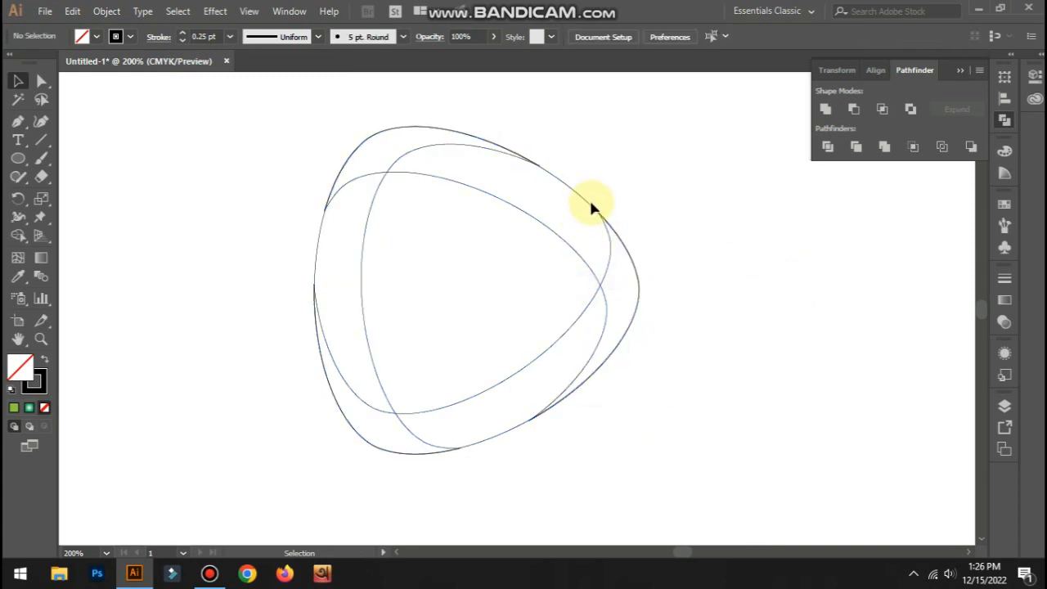
- Ungroup the nested crescent groups that remain inside the expanded artwork
{"action": "left_click", "coordinate": [589, 198]}
{"action": "right_click", "coordinate": [589, 199]}
{"action": "left_click", "coordinate": [696, 330]}
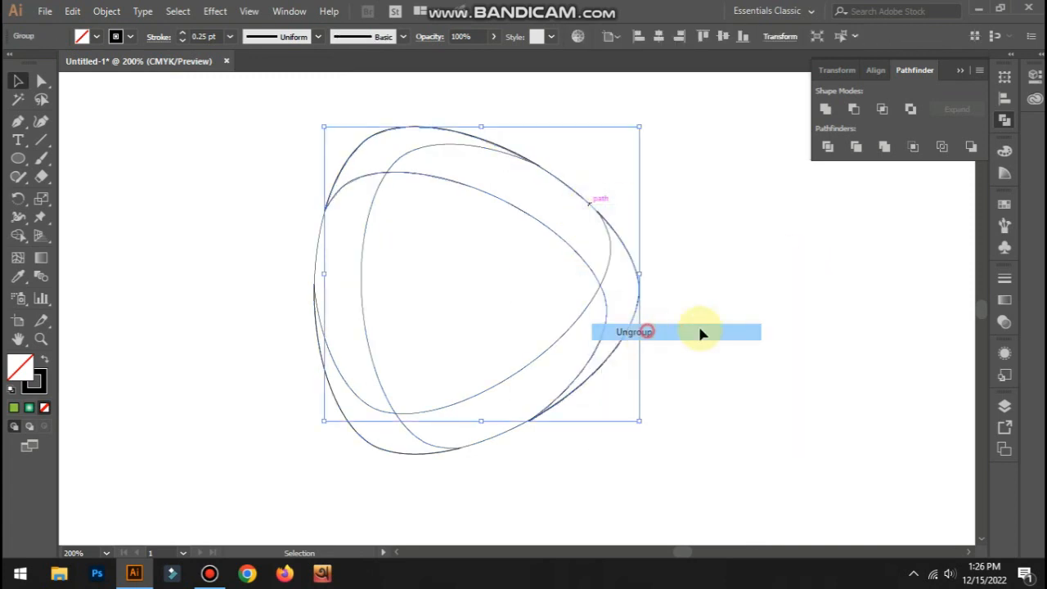
{"action": "left_click", "coordinate": [625, 374]}
{"action": "right_click", "coordinate": [508, 434]}
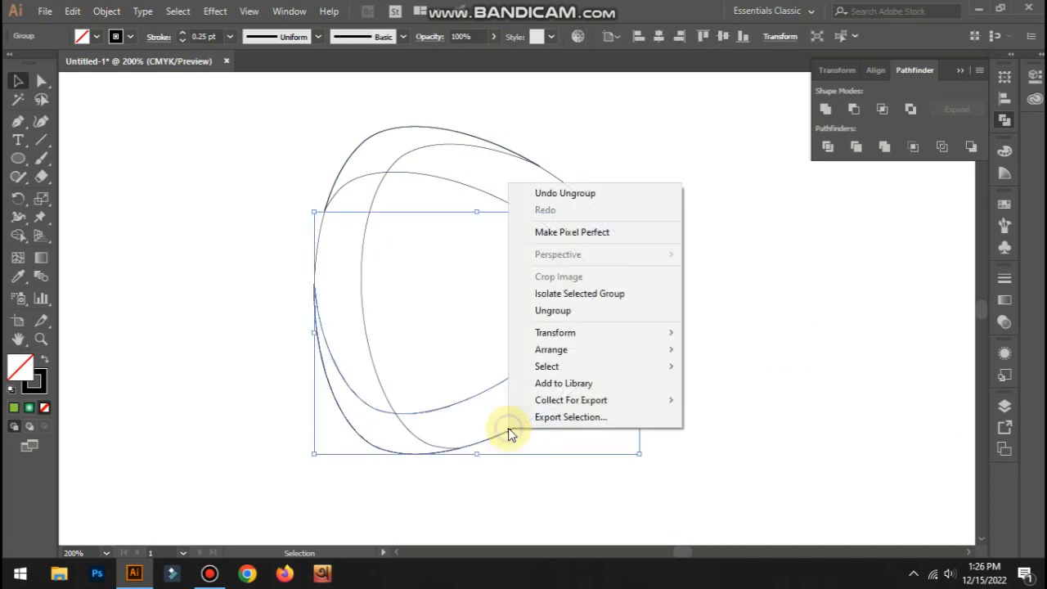
{"action": "left_click", "coordinate": [603, 314]}
{"action": "left_click", "coordinate": [380, 274]}
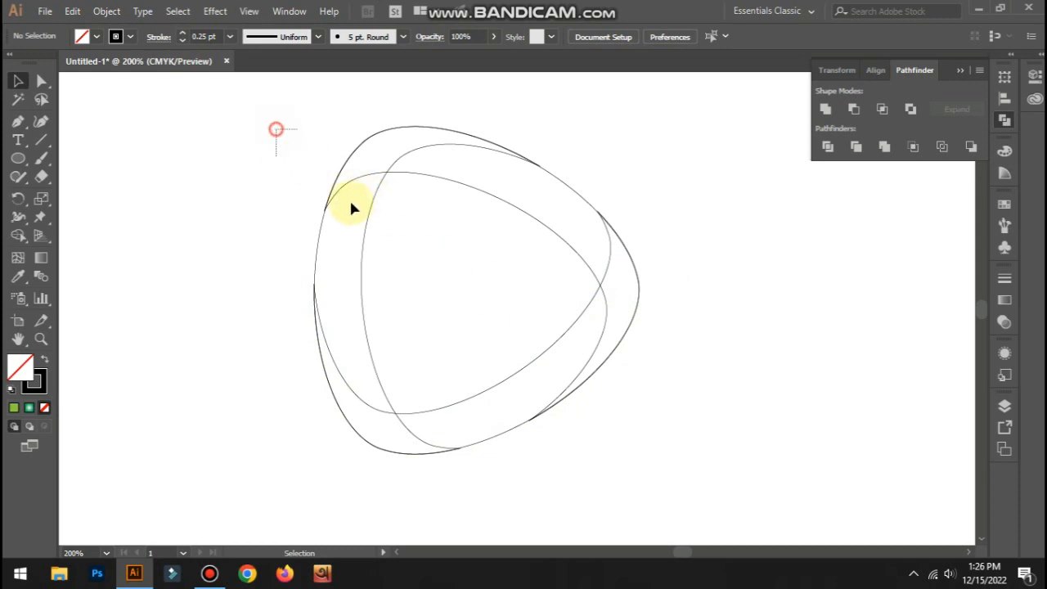
- Select all three crescents and merge the adjoining regions at each corner with Shape Builder to form three interlocking bands
{"action": "left_click_drag", "start_coordinate": [350, 203], "coordinate": [694, 461]}
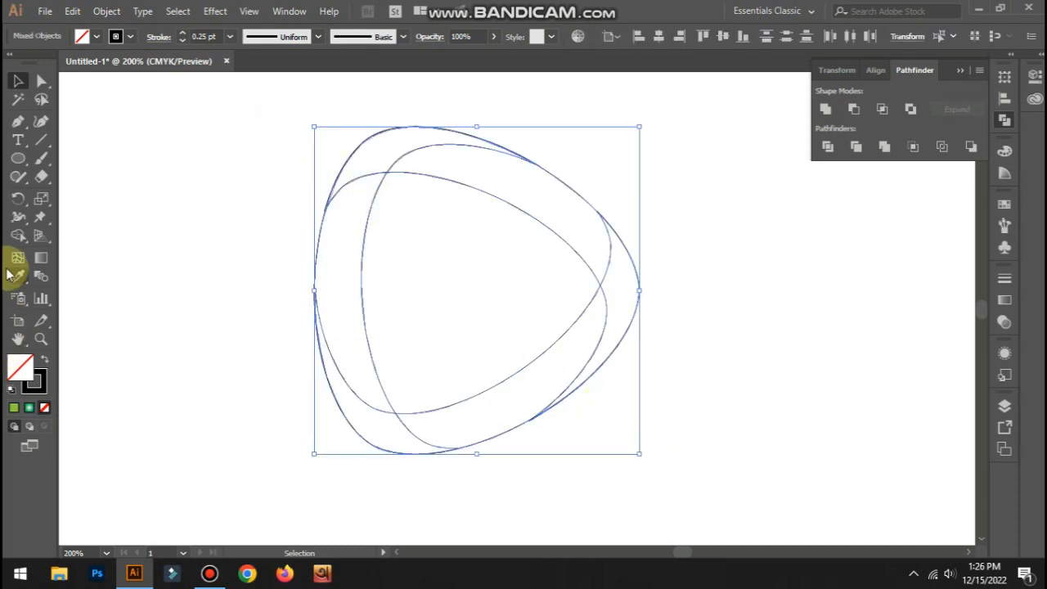
{"action": "left_click", "coordinate": [18, 235]}
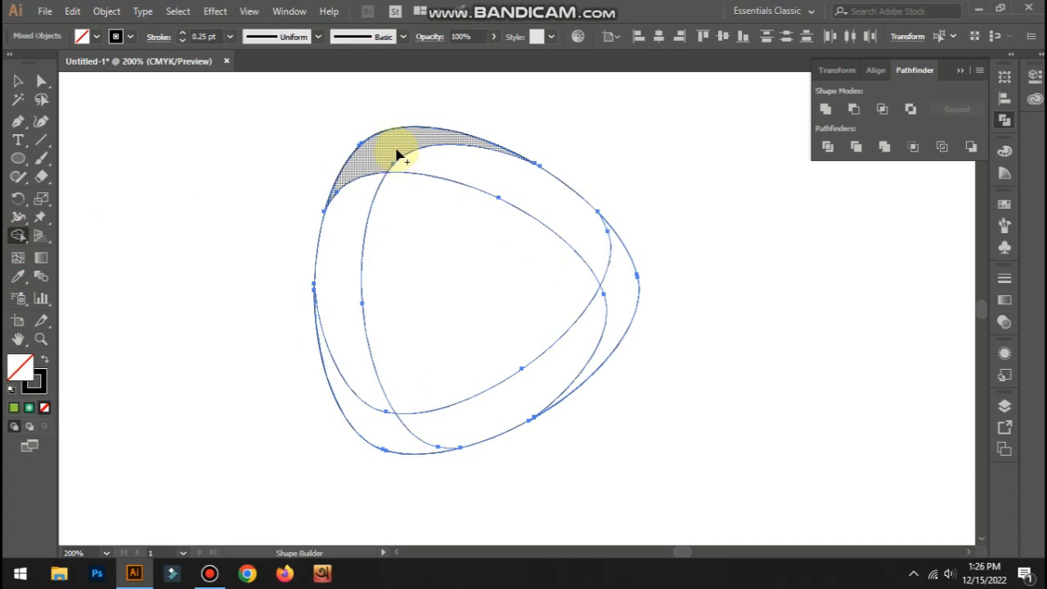
{"action": "mouse_move", "coordinate": [396, 152]}
{"action": "left_mouse_down"}
{"action": "mouse_move", "coordinate": [367, 189]}
{"action": "mouse_move", "coordinate": [362, 379]}
{"action": "mouse_move", "coordinate": [400, 175]}
{"action": "left_mouse_up"}
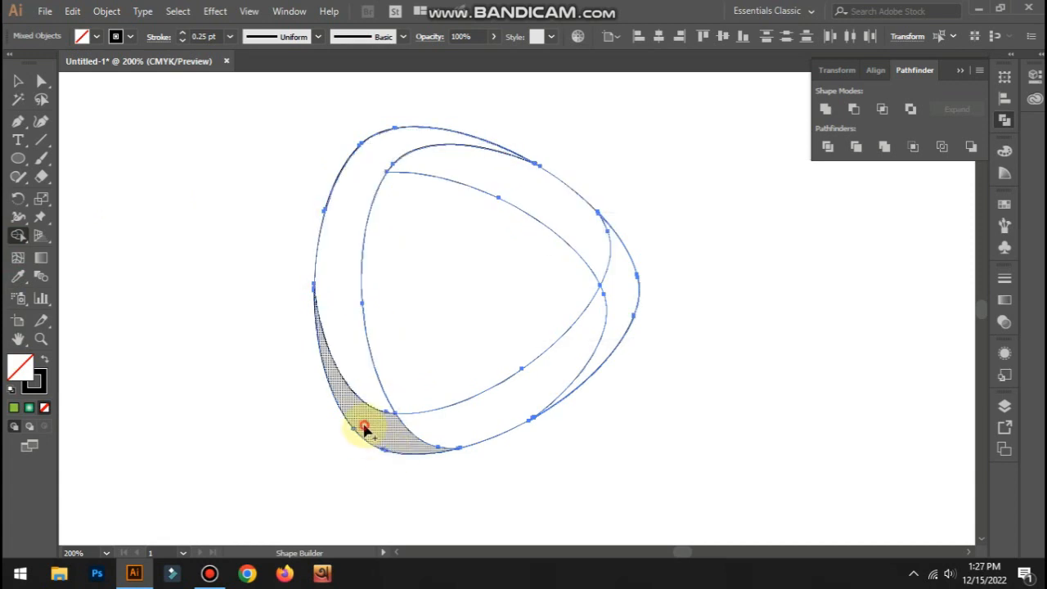
{"action": "left_click_drag", "start_coordinate": [364, 429], "coordinate": [433, 431]}
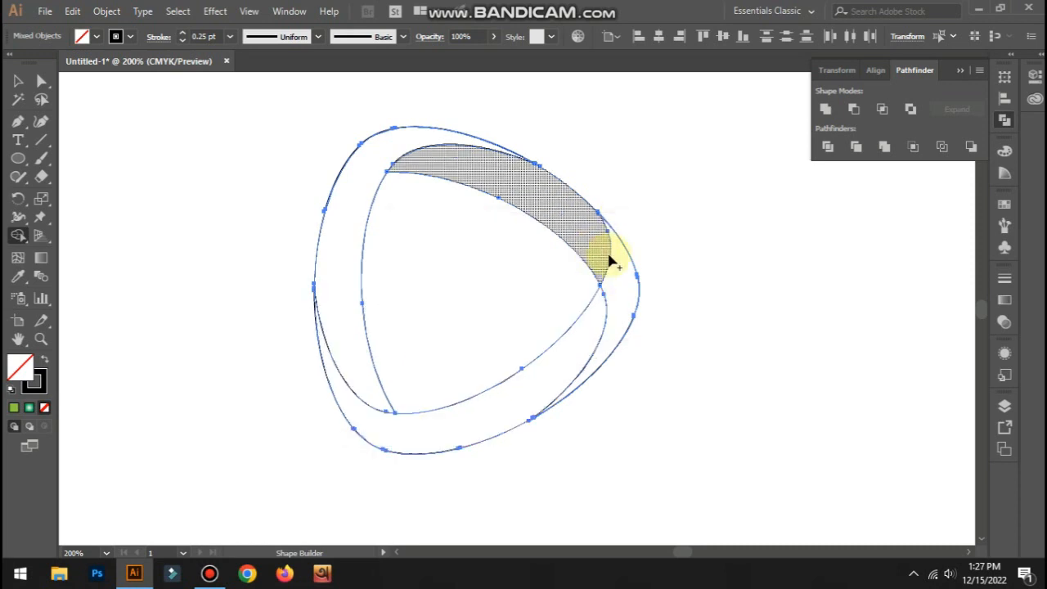
{"action": "left_click_drag", "start_coordinate": [619, 292], "coordinate": [595, 233]}
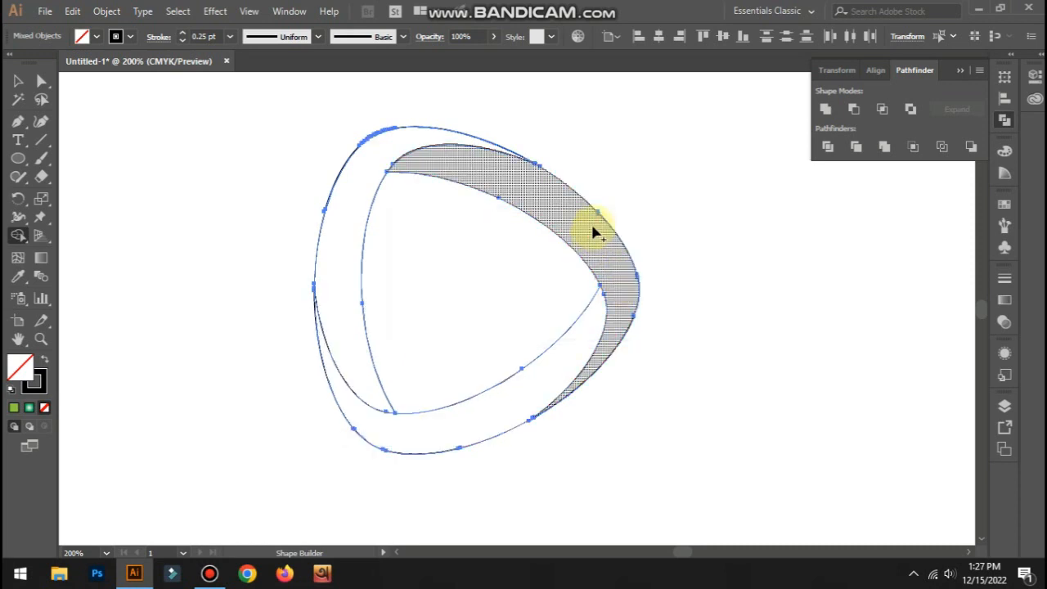
- Ungroup the group left in the merged triangle so its bands can be selected individually
{"action": "left_click", "coordinate": [18, 81]}
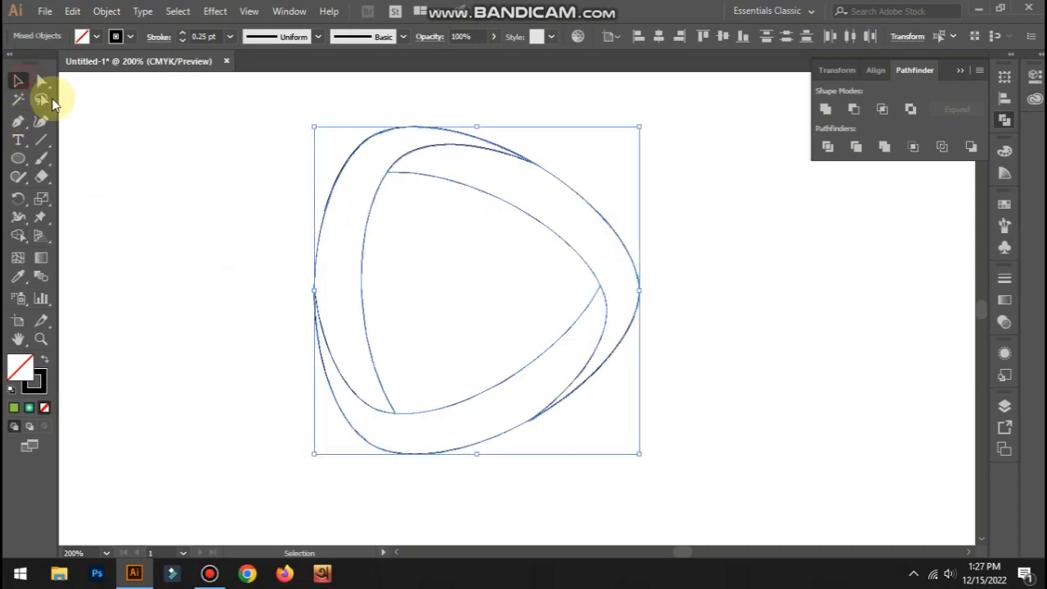
{"action": "right_click", "coordinate": [398, 167]}
{"action": "left_click", "coordinate": [349, 168]}
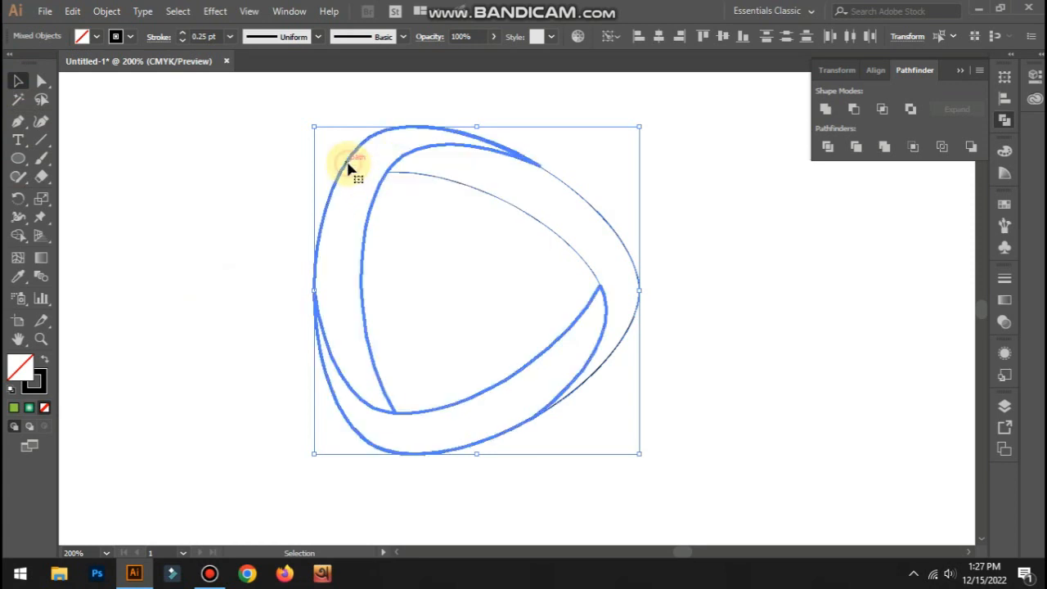
{"action": "right_click", "coordinate": [348, 168]}
{"action": "left_click", "coordinate": [280, 164]}
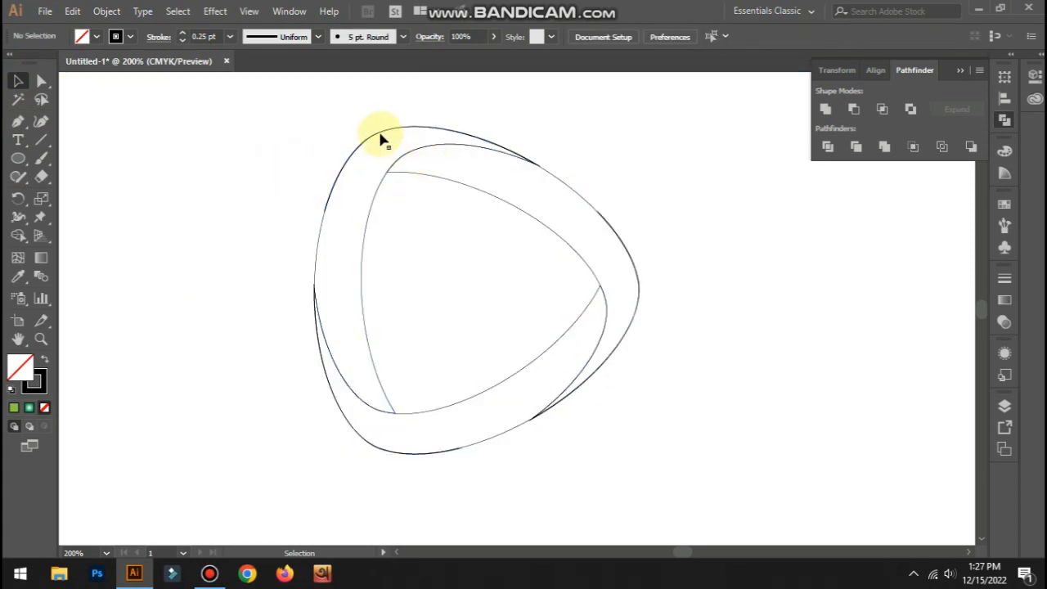
{"action": "left_click", "coordinate": [380, 137]}
{"action": "right_click", "coordinate": [380, 137]}
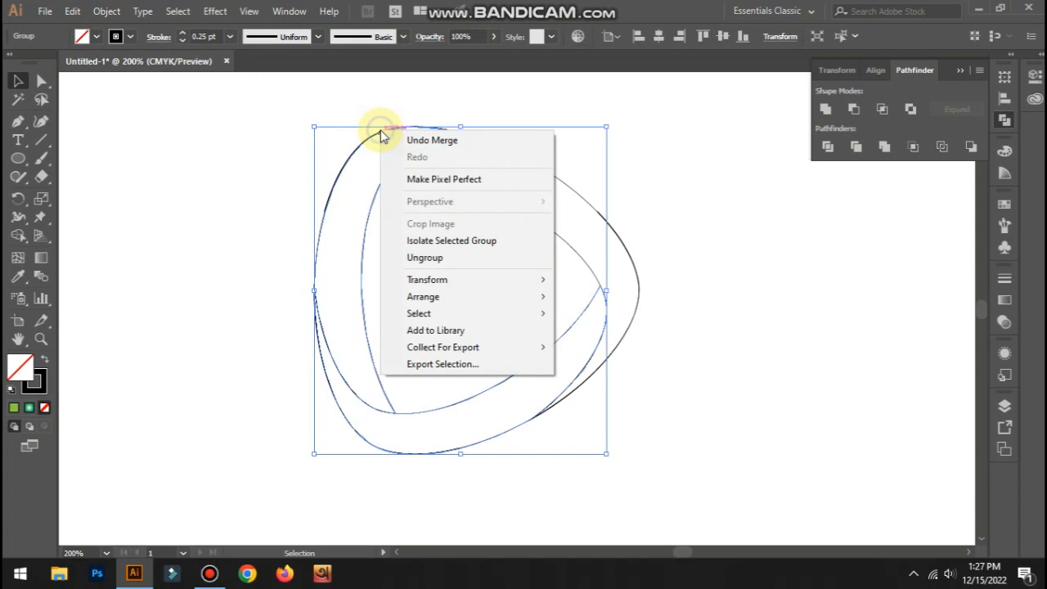
{"action": "left_click", "coordinate": [434, 257]}
{"action": "left_click", "coordinate": [692, 253]}
- Delete the leftover arc lying over the outer edge of the triangle's right-hand corner
{"action": "left_click", "coordinate": [629, 254]}
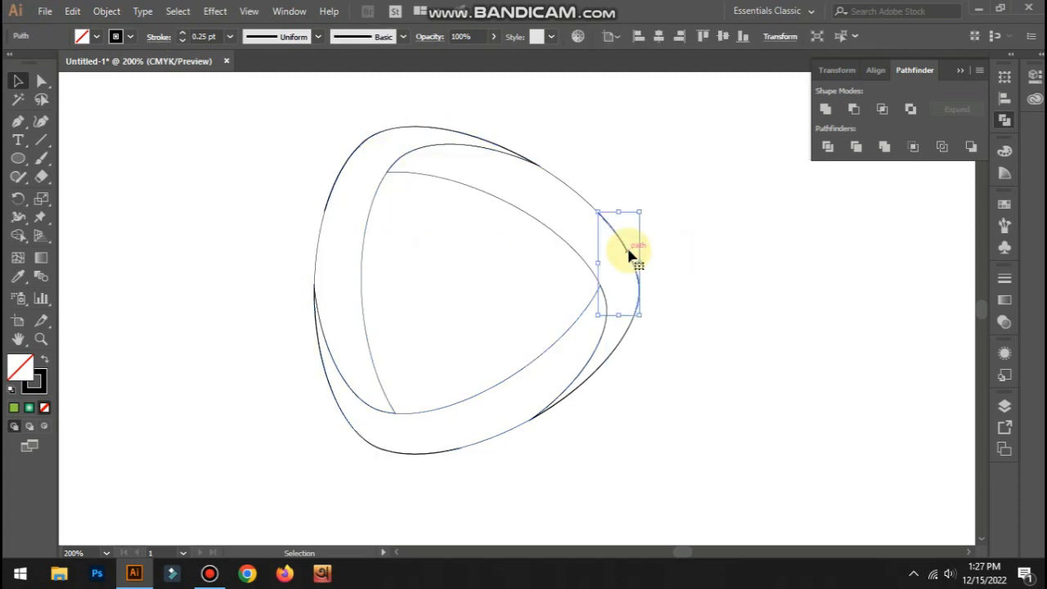
{"action": "left_click", "coordinate": [570, 187]}
{"action": "left_click", "coordinate": [673, 239]}
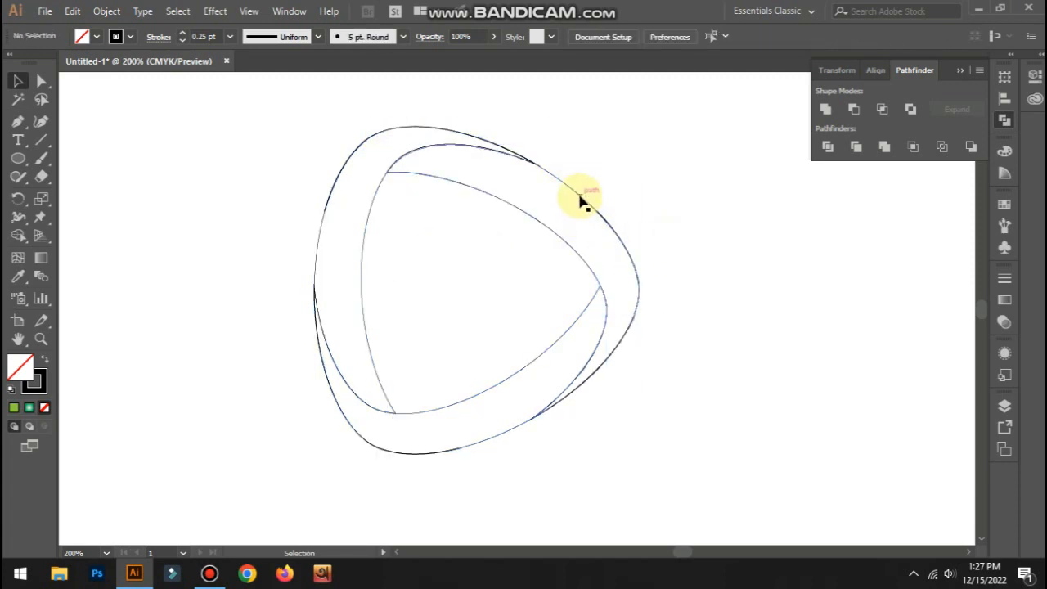
{"action": "right_click", "coordinate": [580, 197]}
{"action": "left_click", "coordinate": [829, 253]}
{"action": "left_click", "coordinate": [829, 252]}
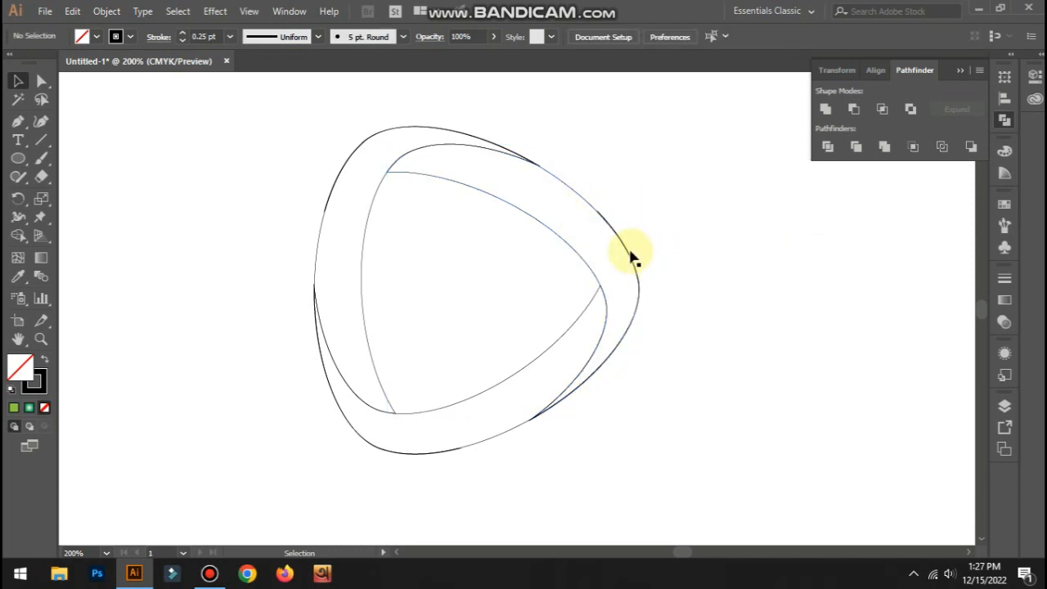
{"action": "left_click", "coordinate": [628, 254]}
{"action": "key", "text": "Delete"}
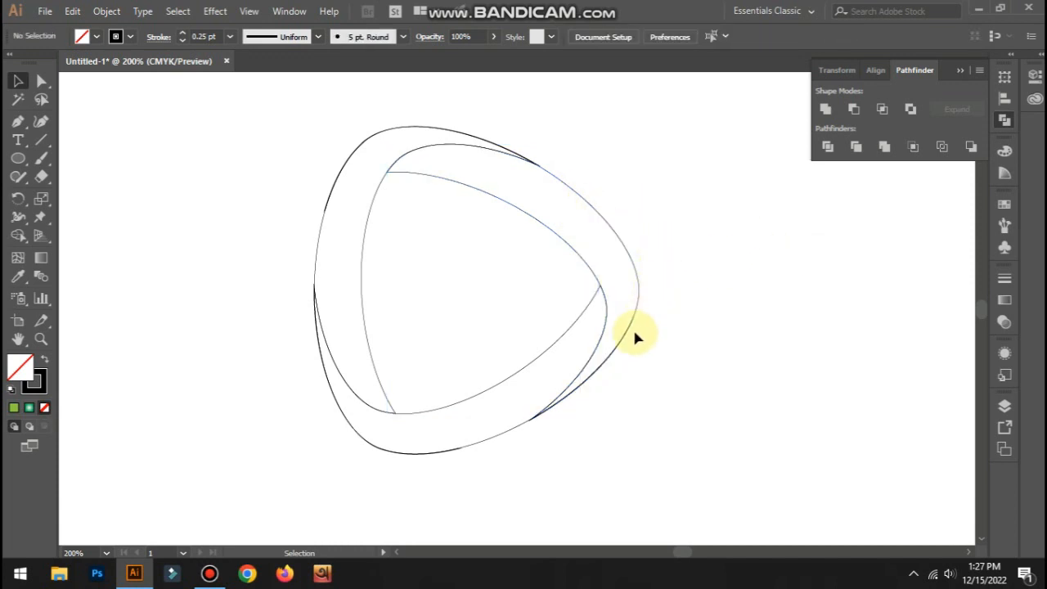
- Delete the leftover arcs along the triangle's upper and lower outer edges, checking the neighbouring band paths
{"action": "left_click", "coordinate": [624, 338]}
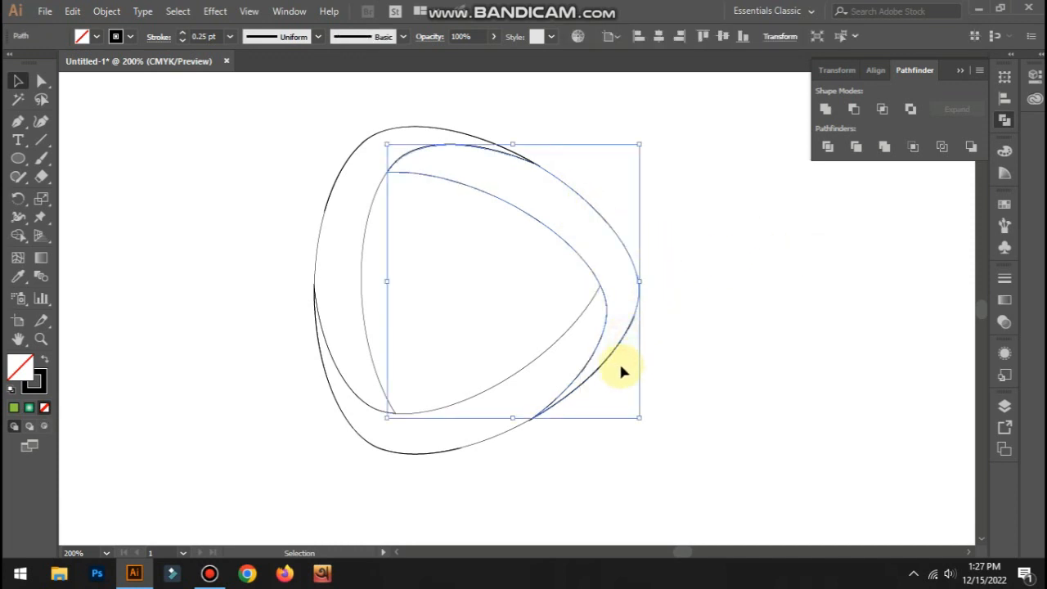
{"action": "left_click", "coordinate": [683, 373]}
{"action": "left_click", "coordinate": [485, 144]}
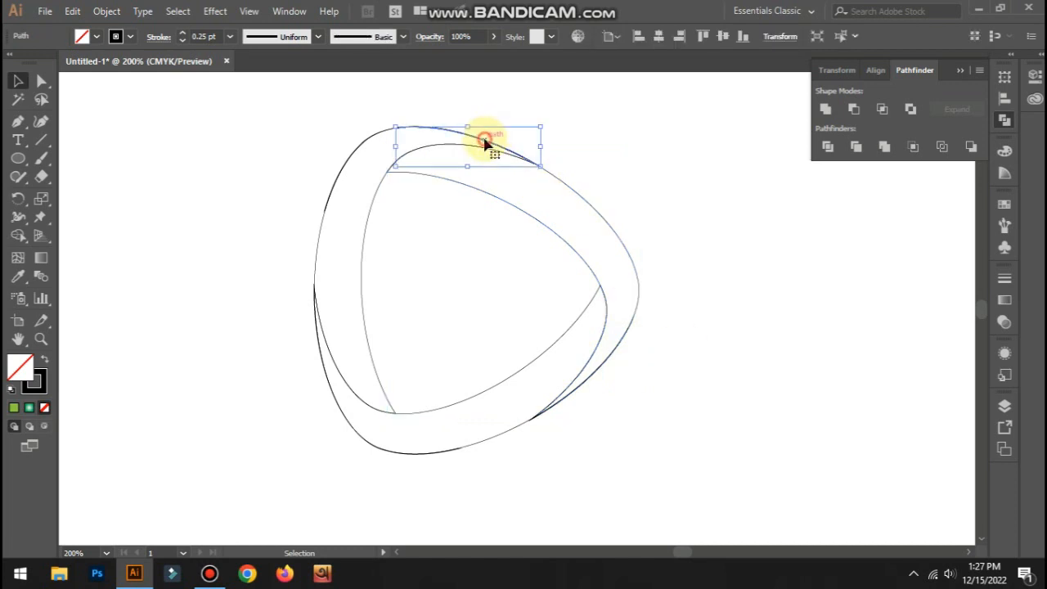
{"action": "left_click", "coordinate": [576, 130]}
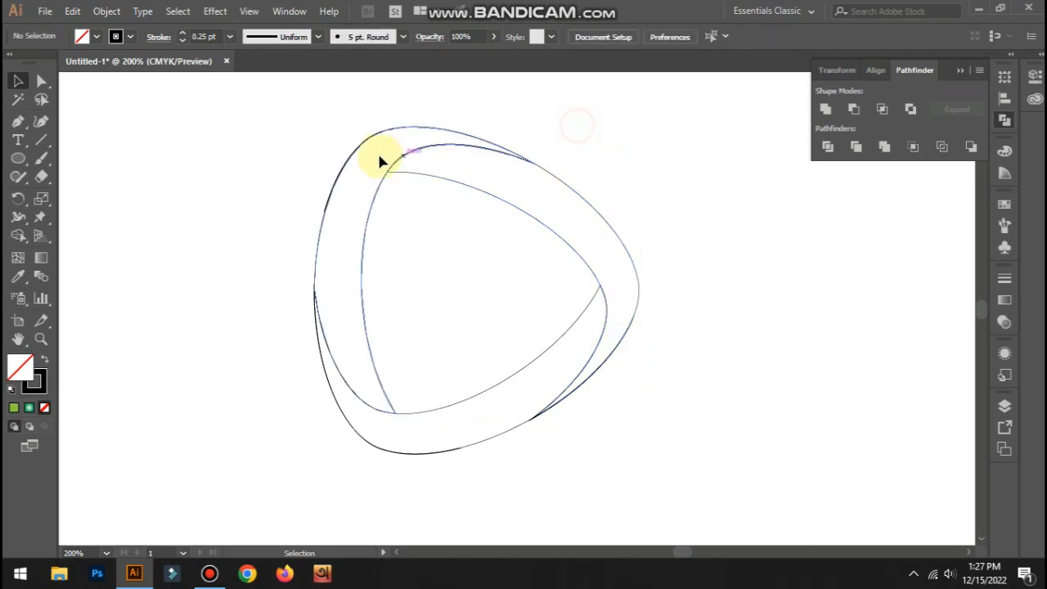
{"action": "left_click", "coordinate": [346, 169]}
{"action": "left_click", "coordinate": [263, 193]}
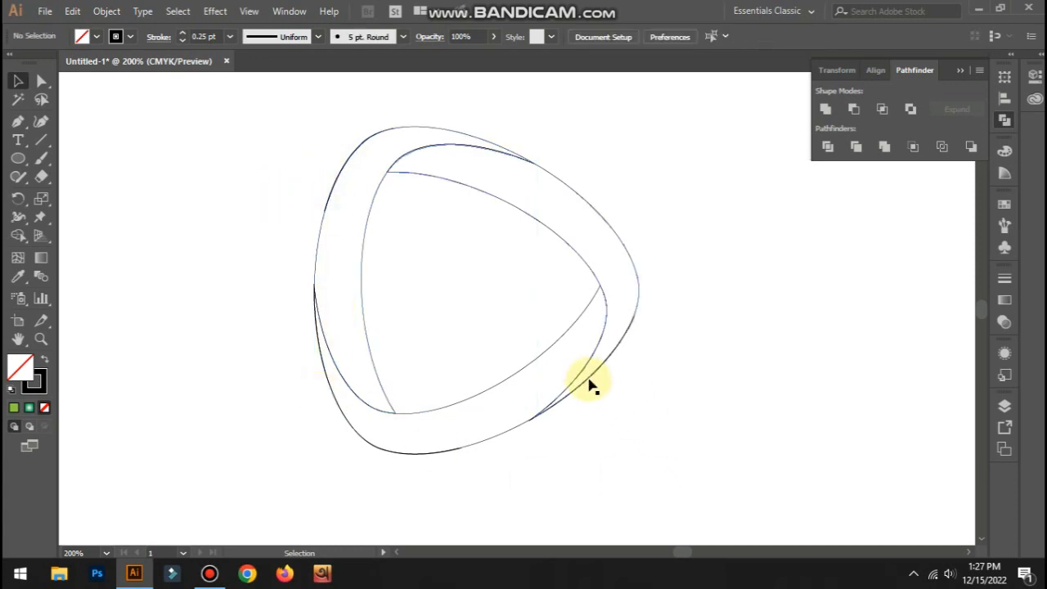
{"action": "left_click", "coordinate": [444, 452]}
{"action": "left_click", "coordinate": [485, 466]}
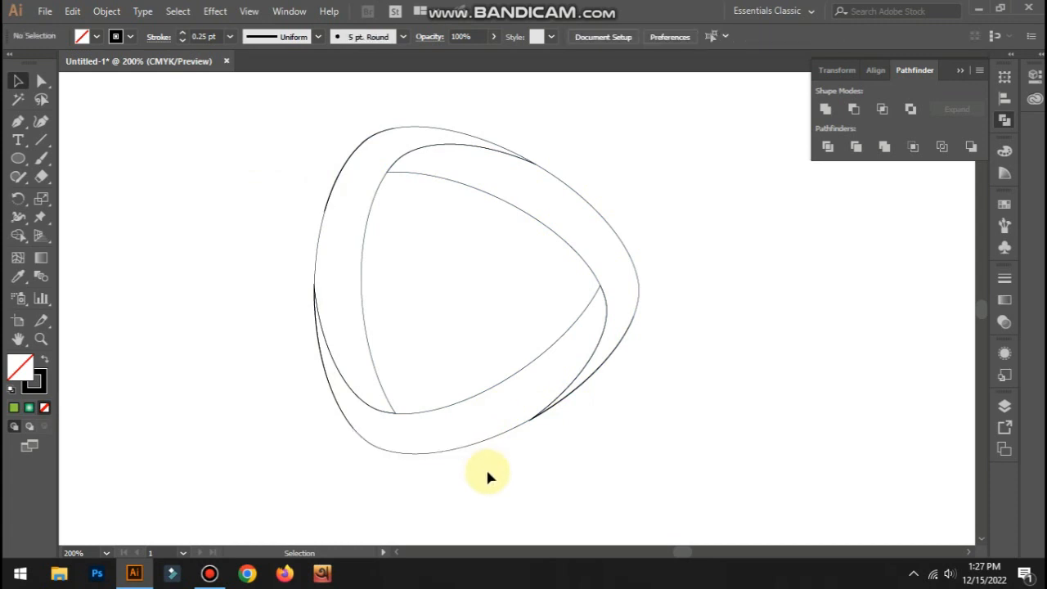
{"action": "left_click", "coordinate": [328, 384]}
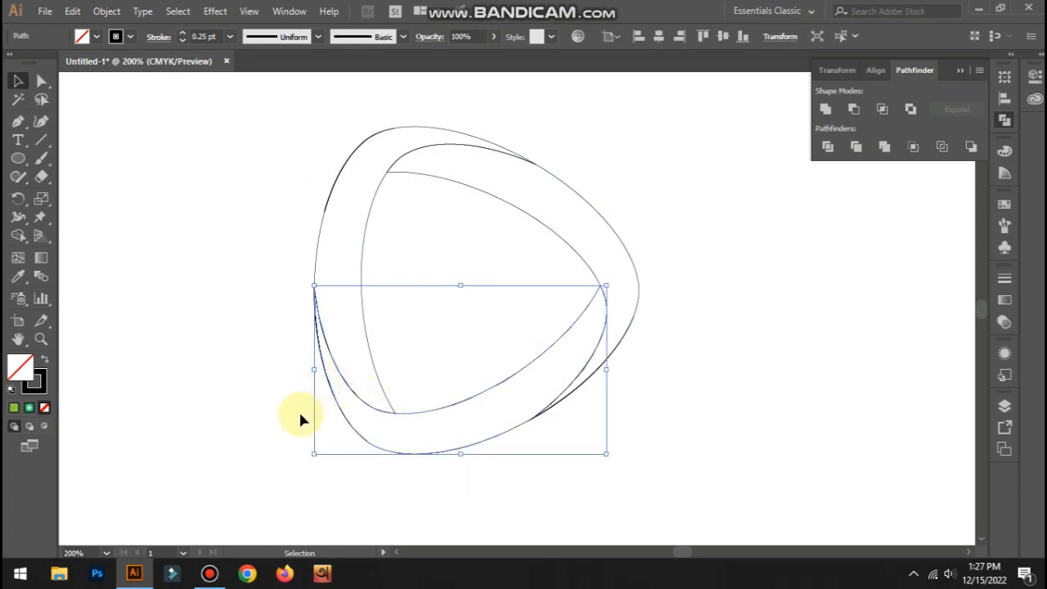
{"action": "left_click", "coordinate": [300, 415]}
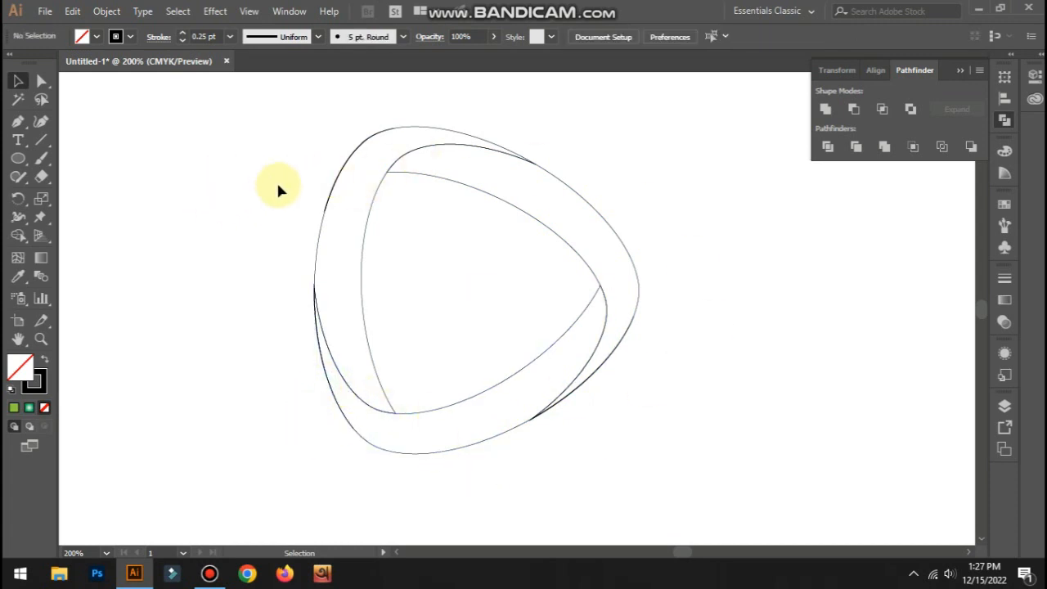
- Move the three bands together off to the right and delete the three stray arcs left at their original position
{"action": "left_click", "coordinate": [462, 189]}
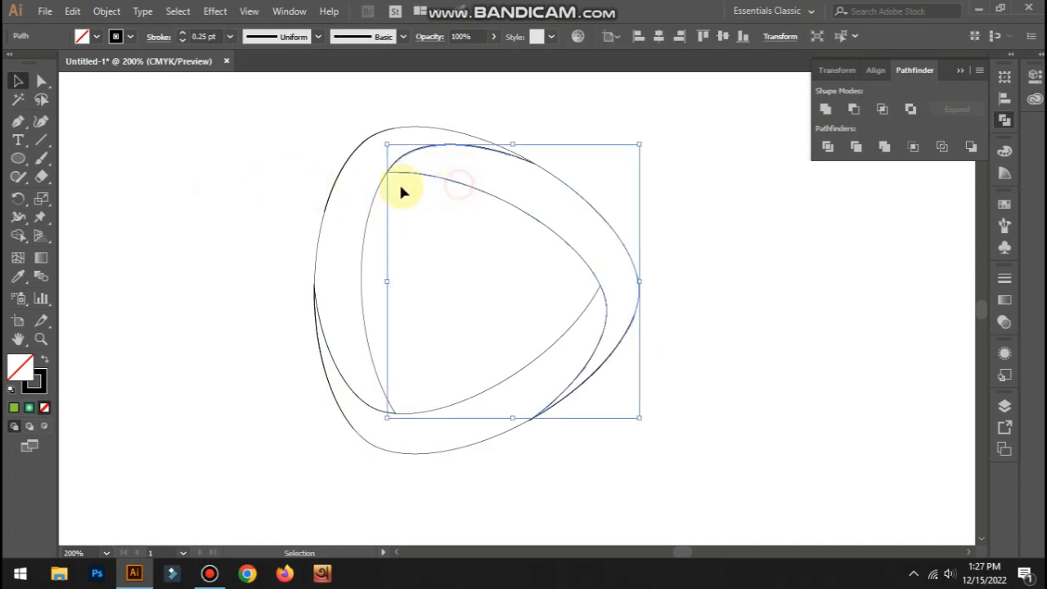
{"action": "left_click", "coordinate": [366, 255], "text": "shift"}
{"action": "left_click", "coordinate": [488, 386], "text": "shift"}
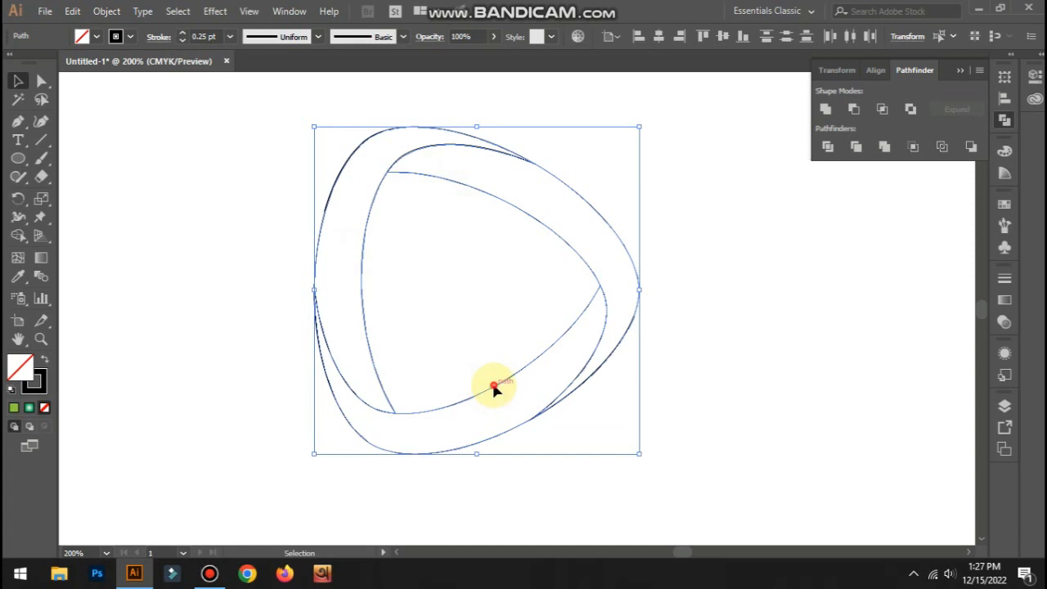
{"action": "left_click_drag", "start_coordinate": [493, 390], "coordinate": [813, 406]}
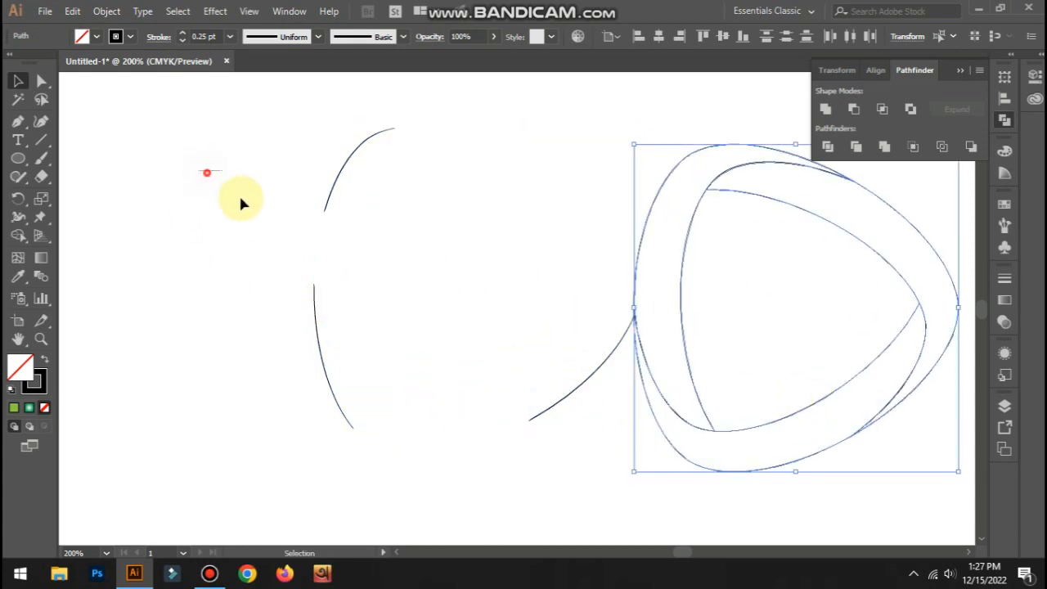
{"action": "left_click_drag", "start_coordinate": [241, 203], "coordinate": [597, 467]}
{"action": "key", "text": "Delete"}
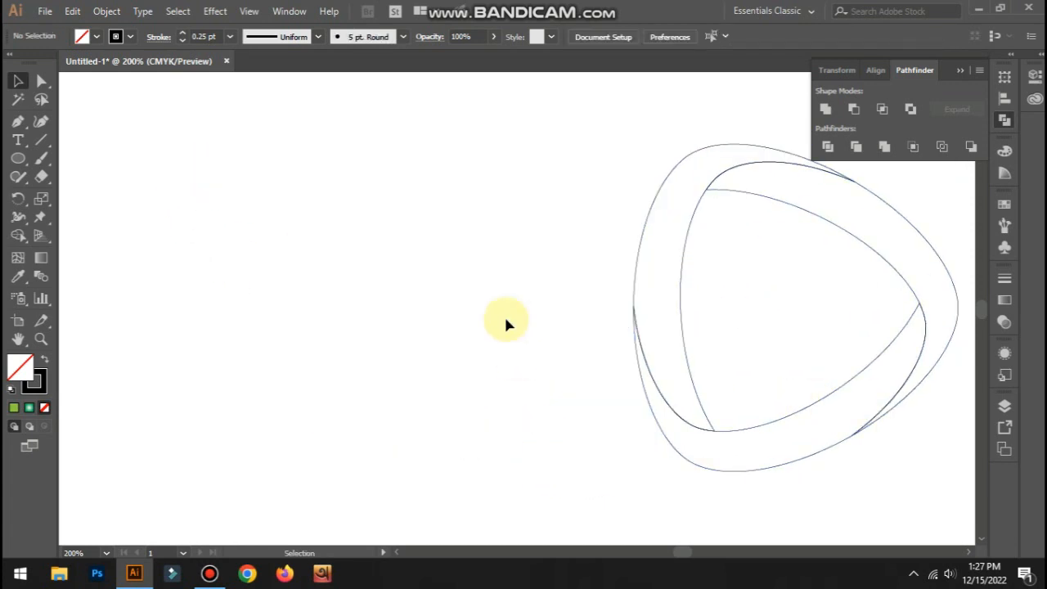
- Move the cleaned three-band triangle back to the middle of the canvas and deselect it
{"action": "left_click_drag", "start_coordinate": [578, 157], "coordinate": [906, 486]}
{"action": "left_click_drag", "start_coordinate": [891, 417], "coordinate": [516, 398]}
{"action": "left_click", "coordinate": [631, 374]}
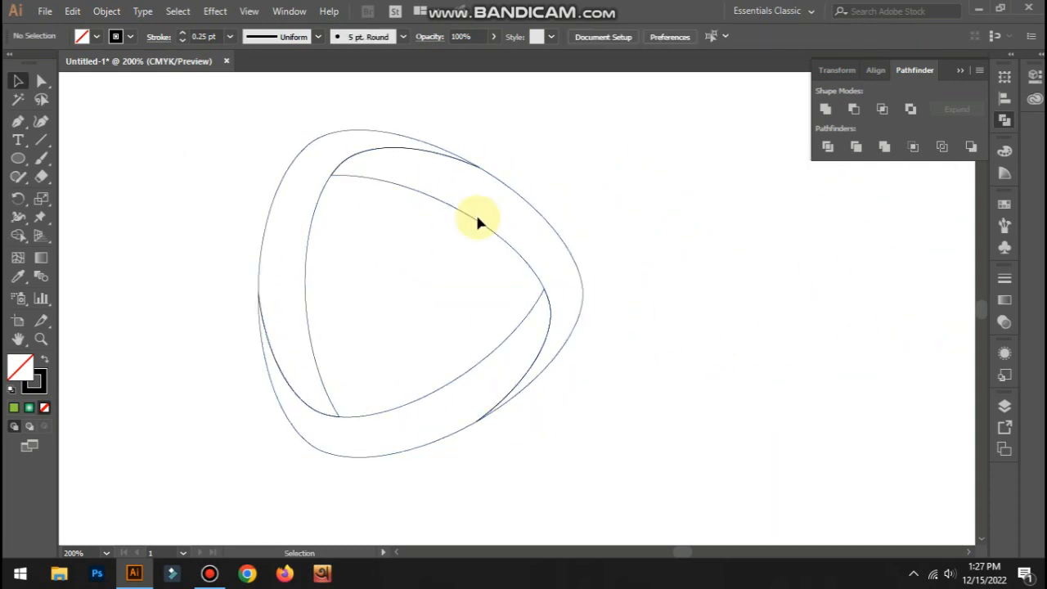
- Select the left band and fill it with the radial white-to-green gradient
{"action": "left_click", "coordinate": [397, 144]}
{"action": "left_click", "coordinate": [1000, 300]}
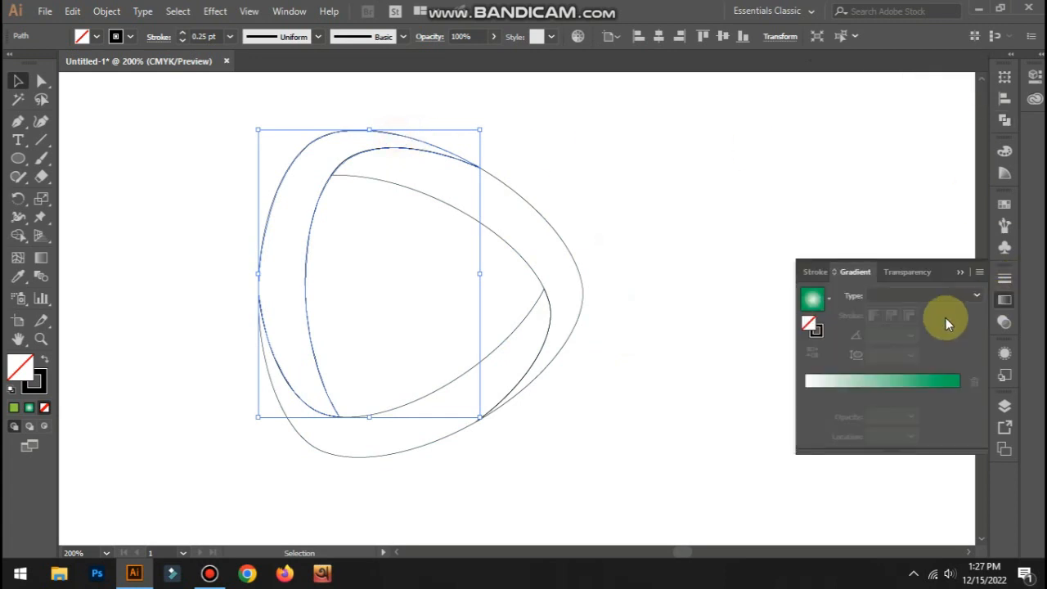
{"action": "left_click", "coordinate": [818, 301]}
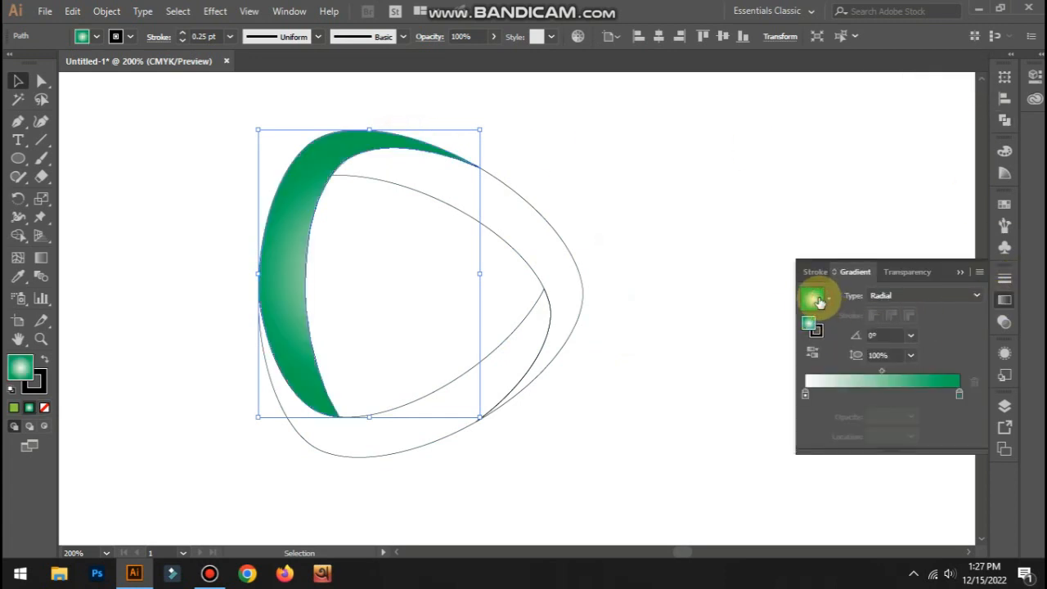
{"action": "left_click", "coordinate": [903, 295]}
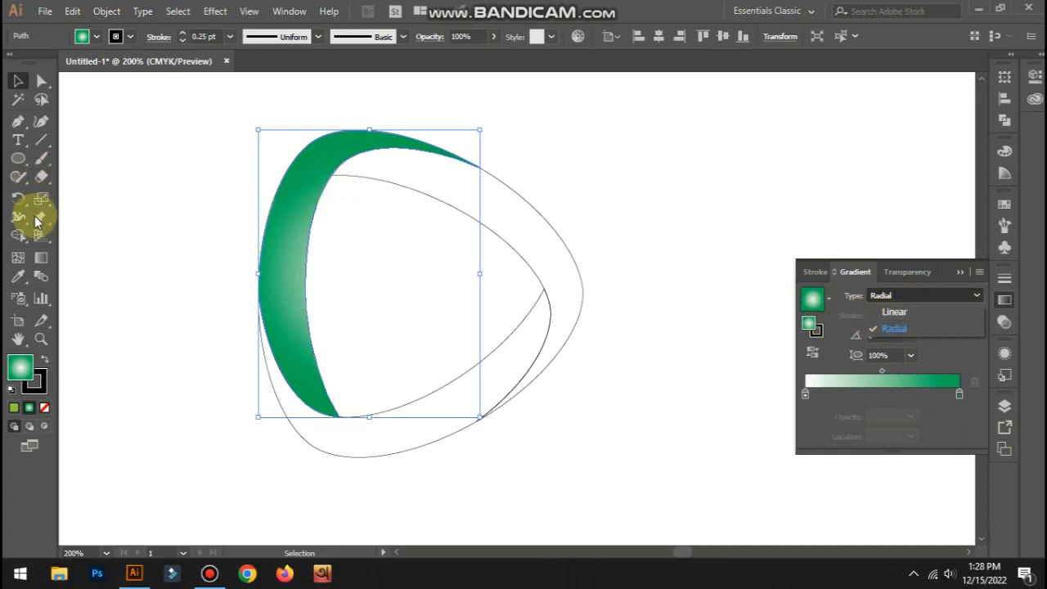
{"action": "left_click", "coordinate": [40, 260]}
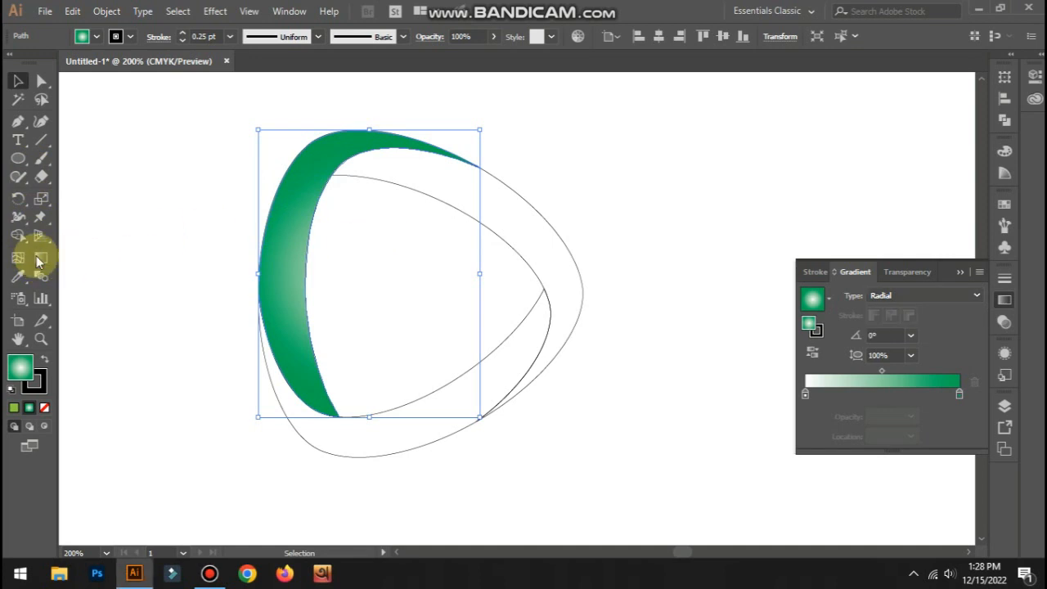
- Redraw the left band's radial gradient at about 128° through its upper corner, and swap its colour stops so green starts at the centre
{"action": "left_click", "coordinate": [37, 260]}
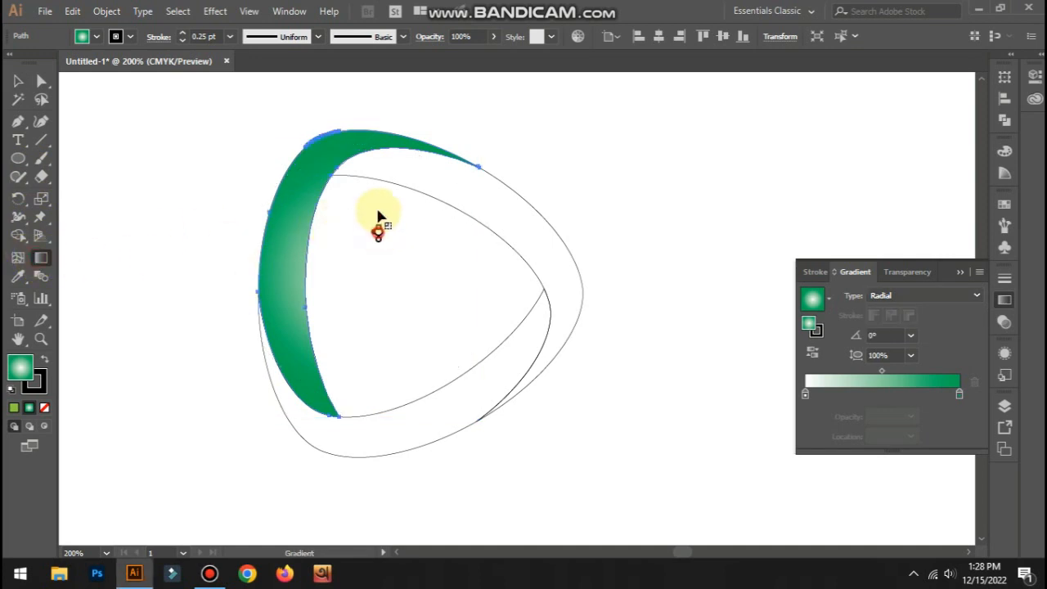
{"action": "left_click_drag", "start_coordinate": [379, 233], "coordinate": [319, 117]}
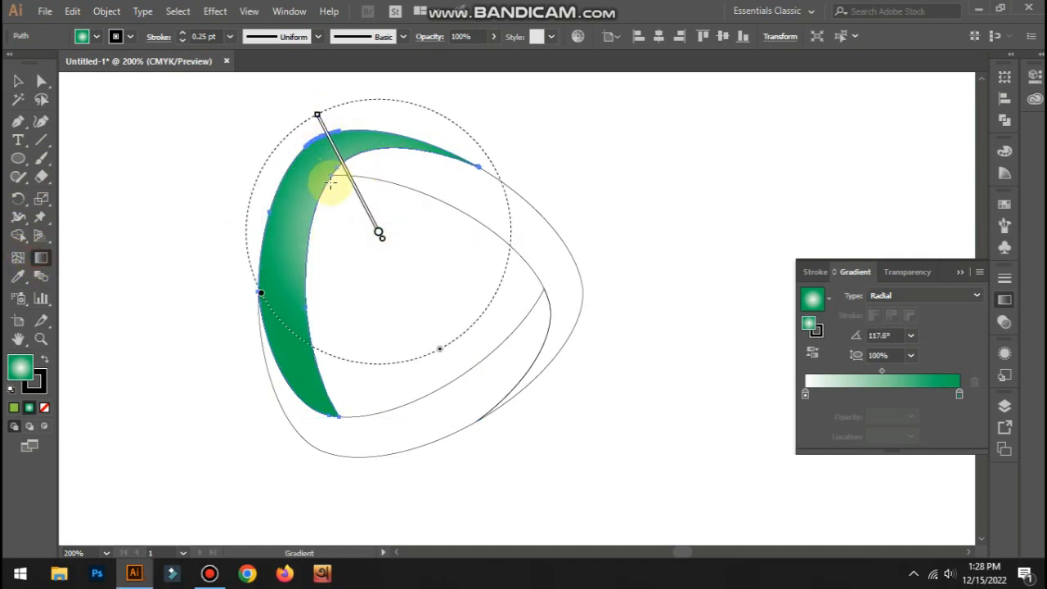
{"action": "left_click_drag", "start_coordinate": [341, 194], "coordinate": [301, 88]}
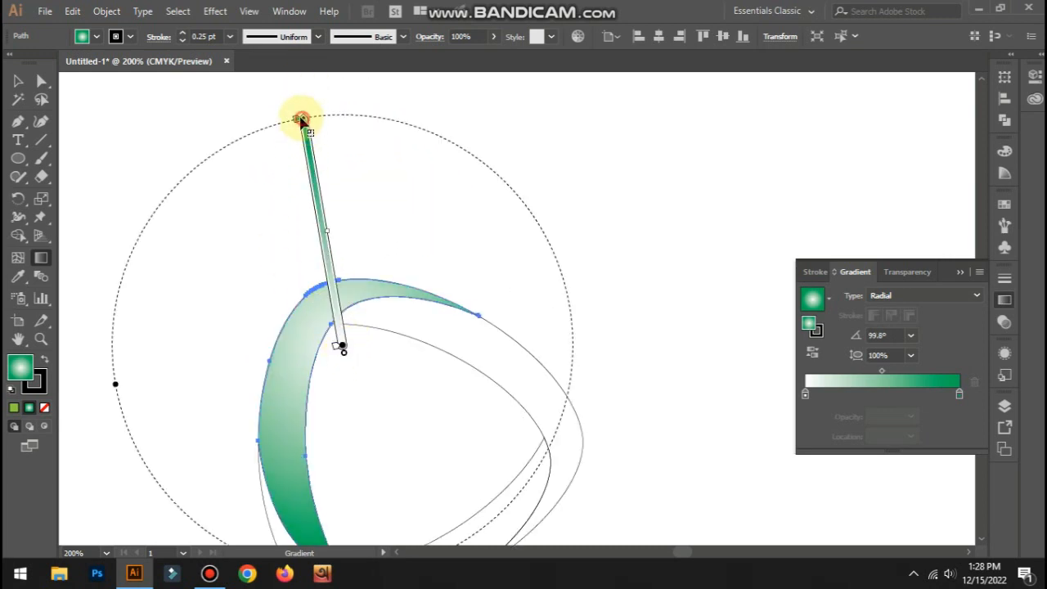
{"action": "mouse_move", "coordinate": [303, 119]}
{"action": "left_mouse_down"}
{"action": "mouse_move", "coordinate": [299, 107]}
{"action": "mouse_move", "coordinate": [201, 145]}
{"action": "left_mouse_up"}
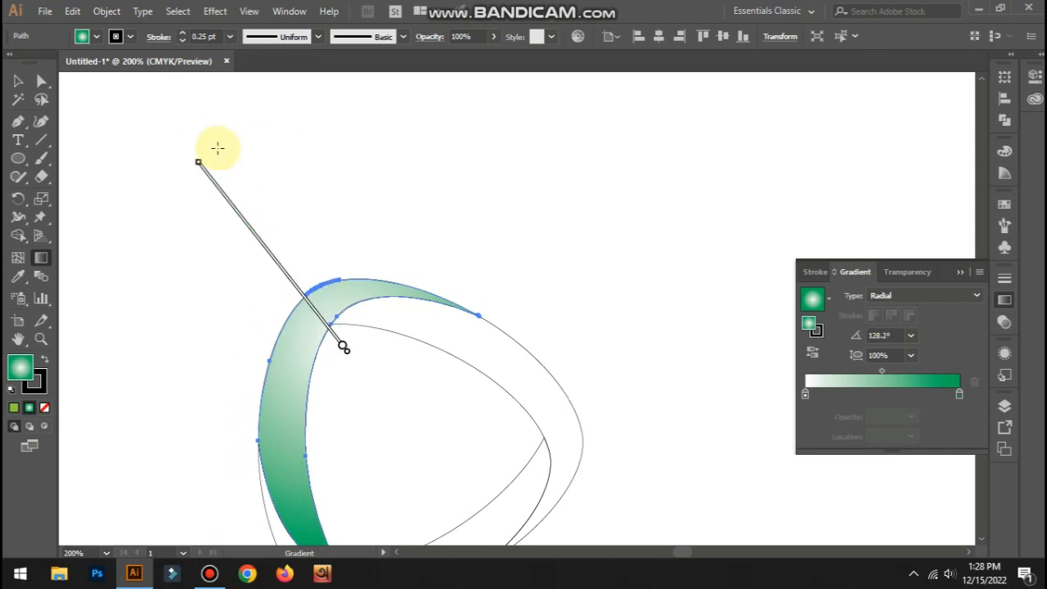
{"action": "mouse_move", "coordinate": [807, 394]}
{"action": "left_mouse_down"}
{"action": "mouse_move", "coordinate": [904, 397]}
{"action": "mouse_move", "coordinate": [800, 394]}
{"action": "left_mouse_up"}
{"action": "left_click_drag", "start_coordinate": [901, 396], "coordinate": [971, 392]}
{"action": "scroll", "coordinate": [605, 332], "scroll_direction": "down", "scroll_amount": 2}
{"action": "mouse_move", "coordinate": [250, 158]}
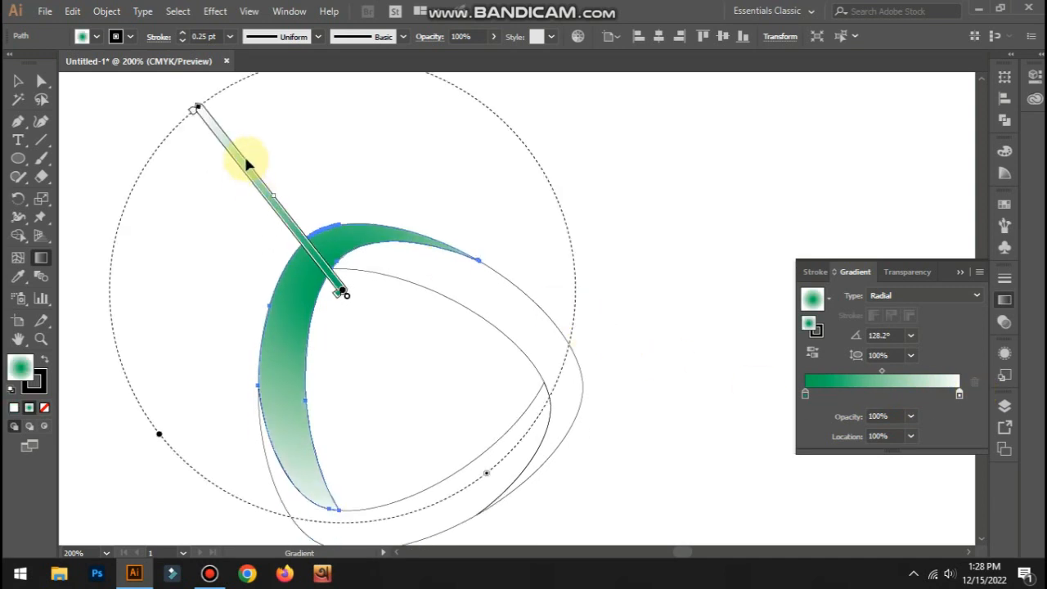
- Try different gradient directions on the left band, ending with an axis at about 119° from inside the triangle past its upper corner
{"action": "left_click_drag", "start_coordinate": [265, 123], "coordinate": [389, 336]}
{"action": "left_click_drag", "start_coordinate": [257, 175], "coordinate": [362, 385]}
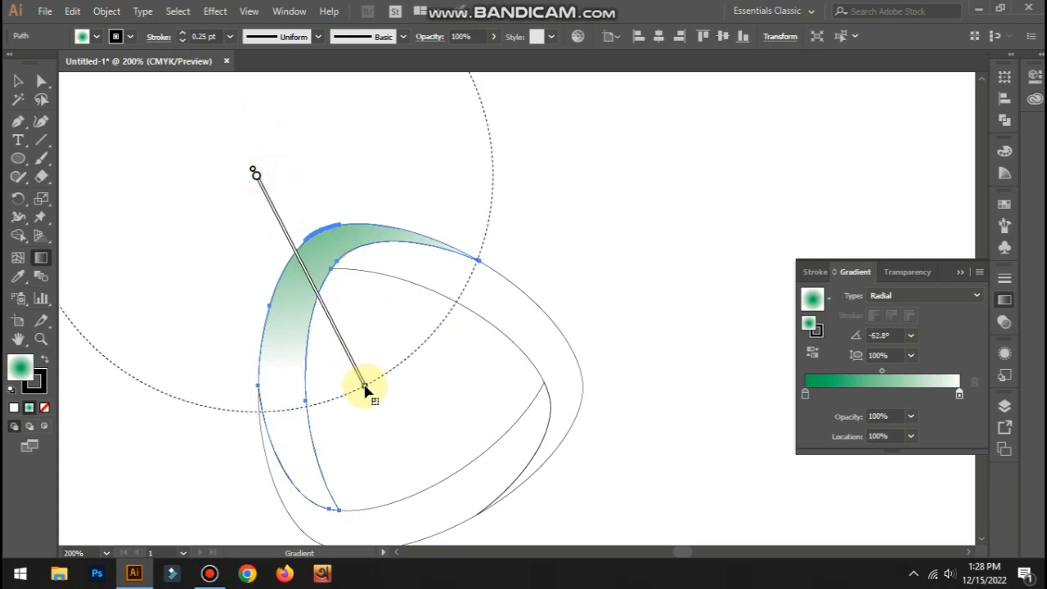
{"action": "left_click_drag", "start_coordinate": [401, 421], "coordinate": [282, 196]}
{"action": "left_click_drag", "start_coordinate": [402, 353], "coordinate": [237, 140]}
{"action": "left_click_drag", "start_coordinate": [409, 369], "coordinate": [250, 272]}
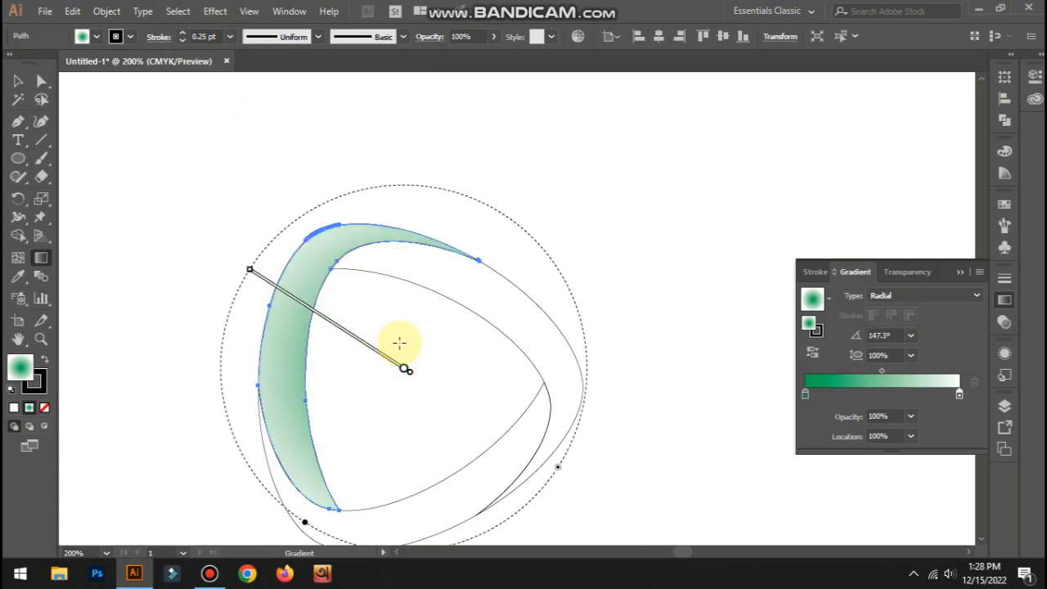
{"action": "left_click_drag", "start_coordinate": [412, 350], "coordinate": [188, 187]}
{"action": "left_click_drag", "start_coordinate": [378, 298], "coordinate": [262, 133]}
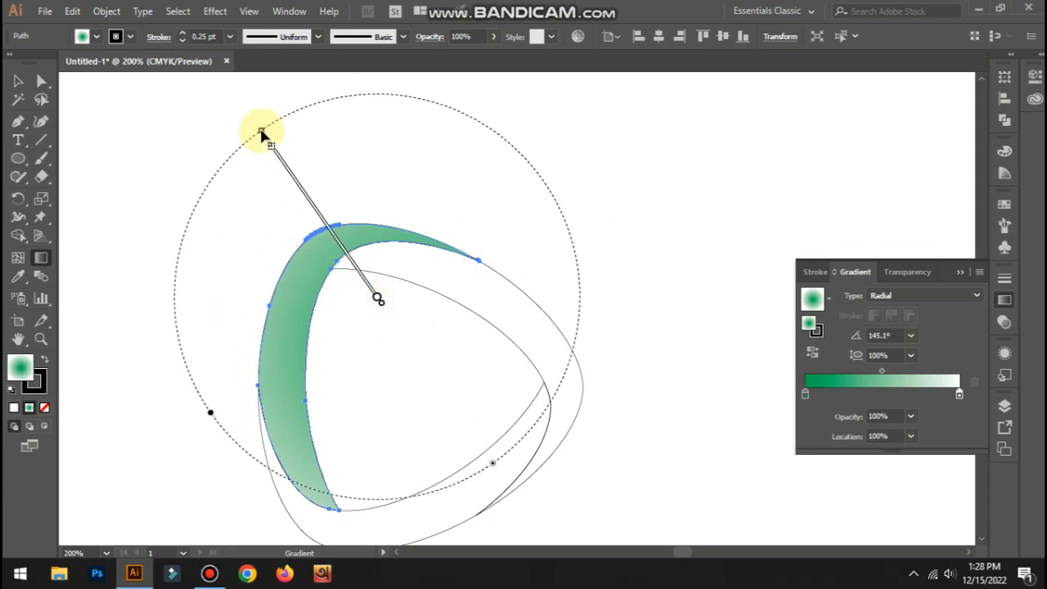
{"action": "left_click_drag", "start_coordinate": [369, 292], "coordinate": [249, 100]}
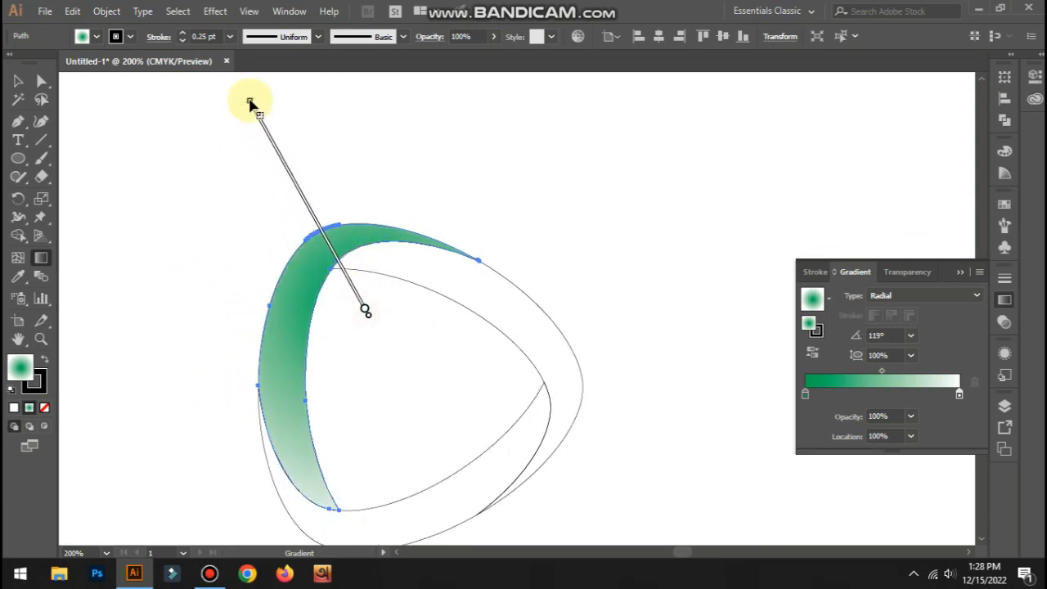
- Set the left band's outer gradient stop to dark green and its inner green stop to 60% opacity
{"action": "left_click", "coordinate": [960, 396]}
{"action": "left_click", "coordinate": [960, 398]}
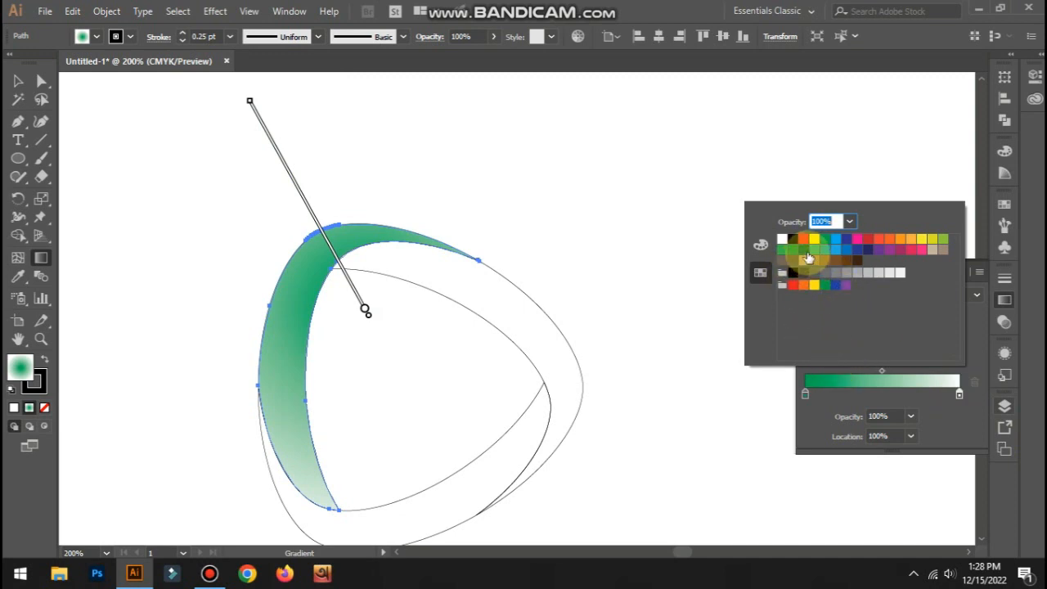
{"action": "left_click", "coordinate": [803, 251]}
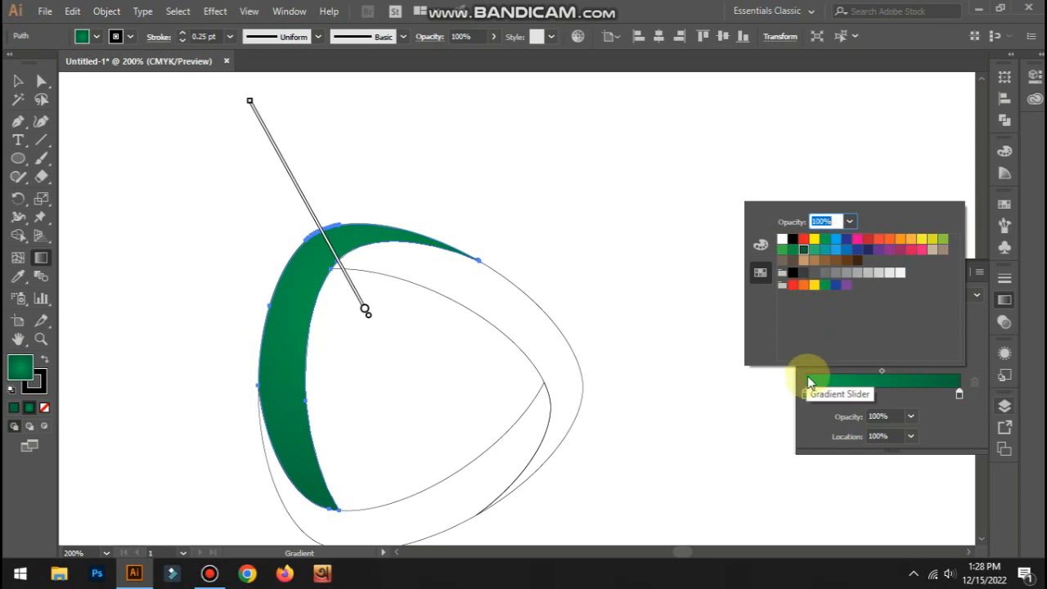
{"action": "left_click", "coordinate": [807, 397]}
{"action": "double_click", "coordinate": [806, 398]}
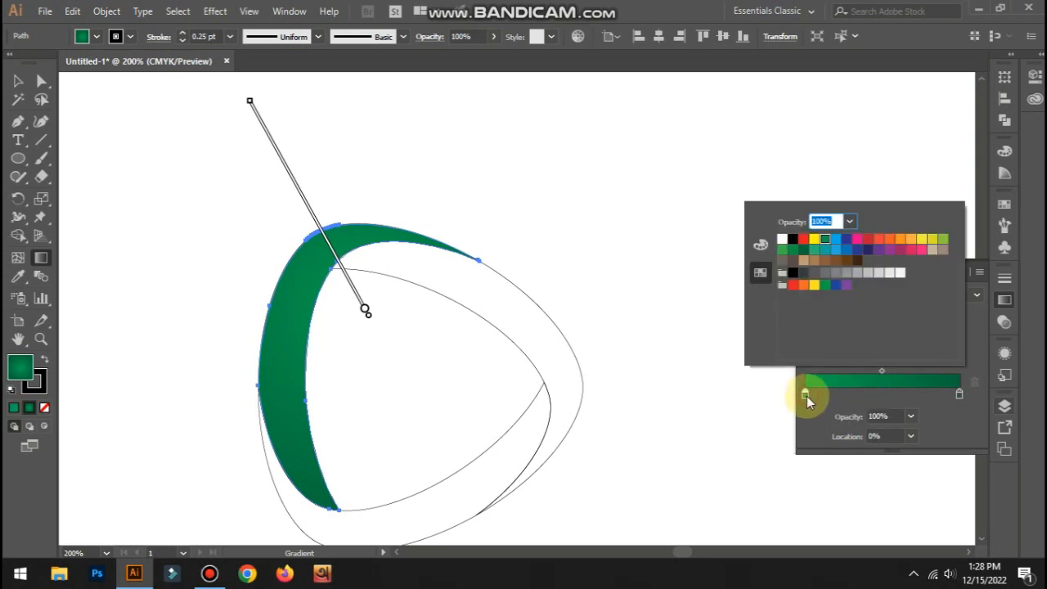
{"action": "left_click", "coordinate": [855, 222]}
{"action": "left_click", "coordinate": [869, 345]}
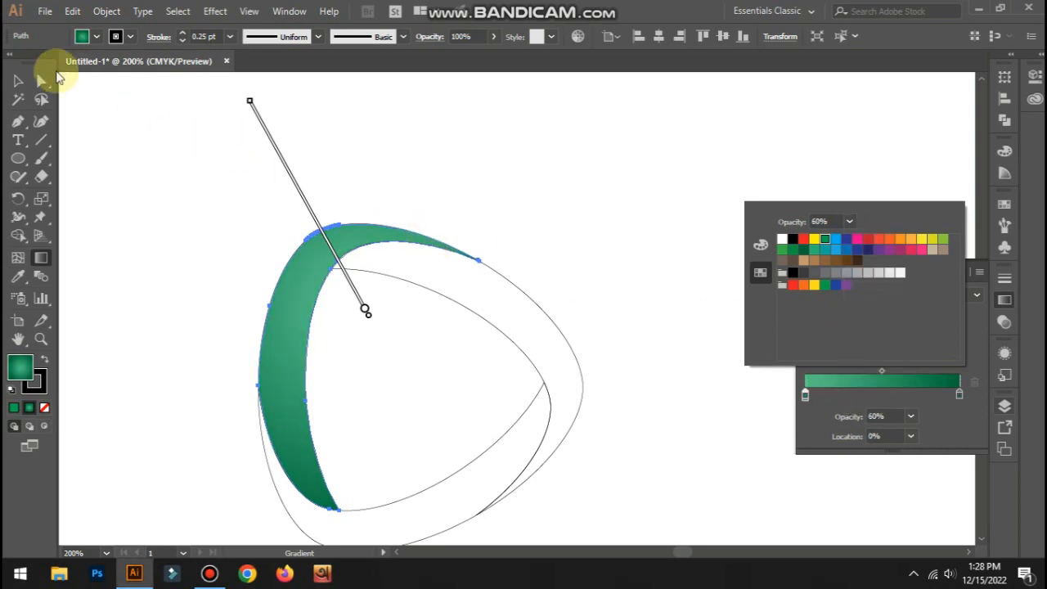
{"action": "left_click", "coordinate": [387, 322]}
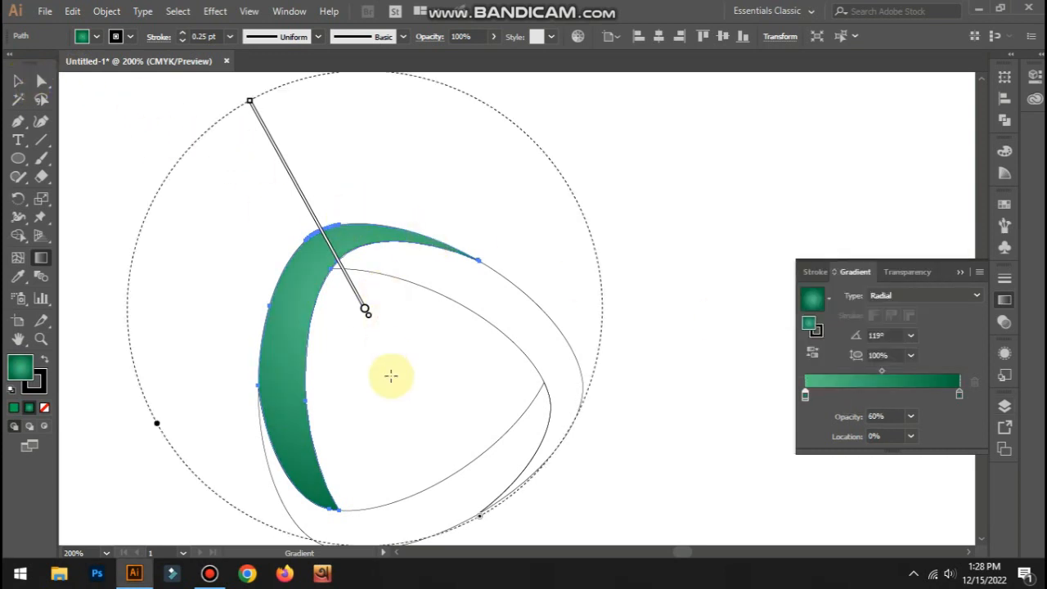
- Redraw the left band's radial gradient as a shorter axis at about 140° across its upper corner, and deselect the band
{"action": "left_click_drag", "start_coordinate": [390, 374], "coordinate": [311, 286]}
{"action": "left_click_drag", "start_coordinate": [365, 314], "coordinate": [291, 183]}
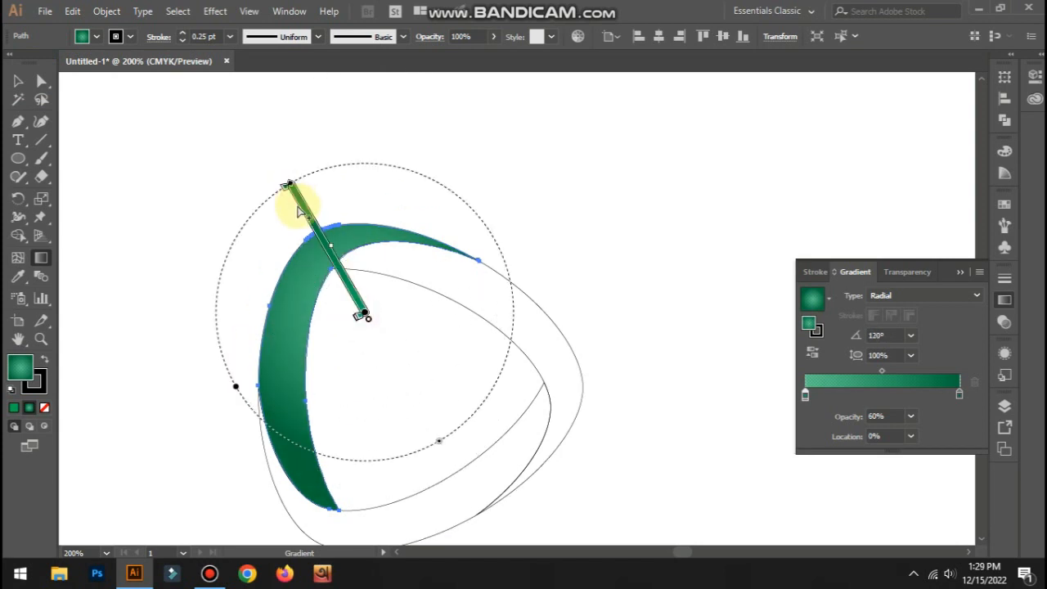
{"action": "left_click_drag", "start_coordinate": [350, 344], "coordinate": [280, 222]}
{"action": "left_click_drag", "start_coordinate": [352, 288], "coordinate": [276, 223]}
{"action": "scroll", "coordinate": [570, 344], "scroll_direction": "down", "scroll_amount": 2}
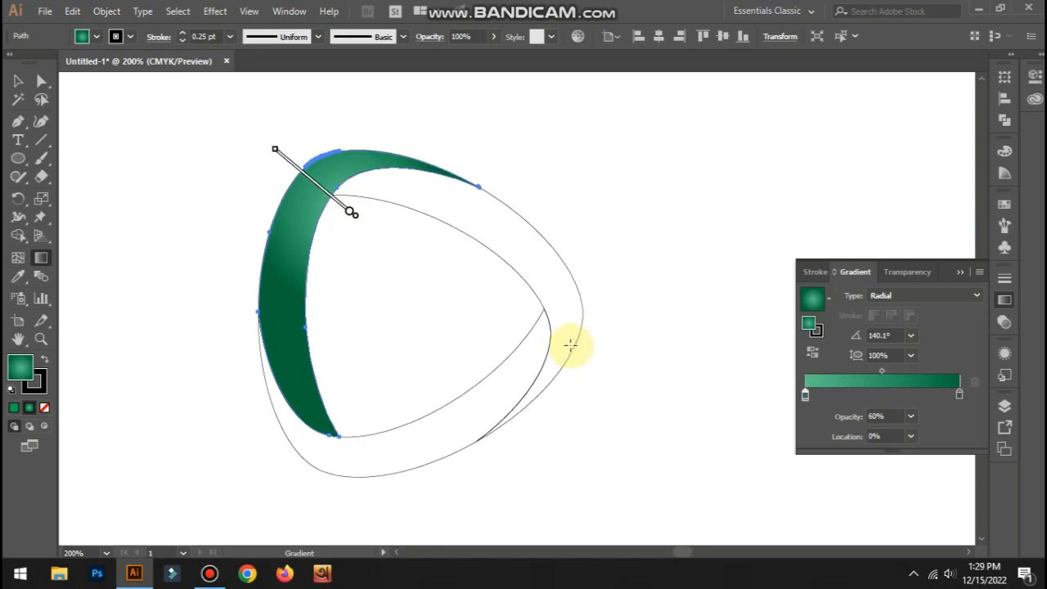
{"action": "left_click", "coordinate": [19, 81]}
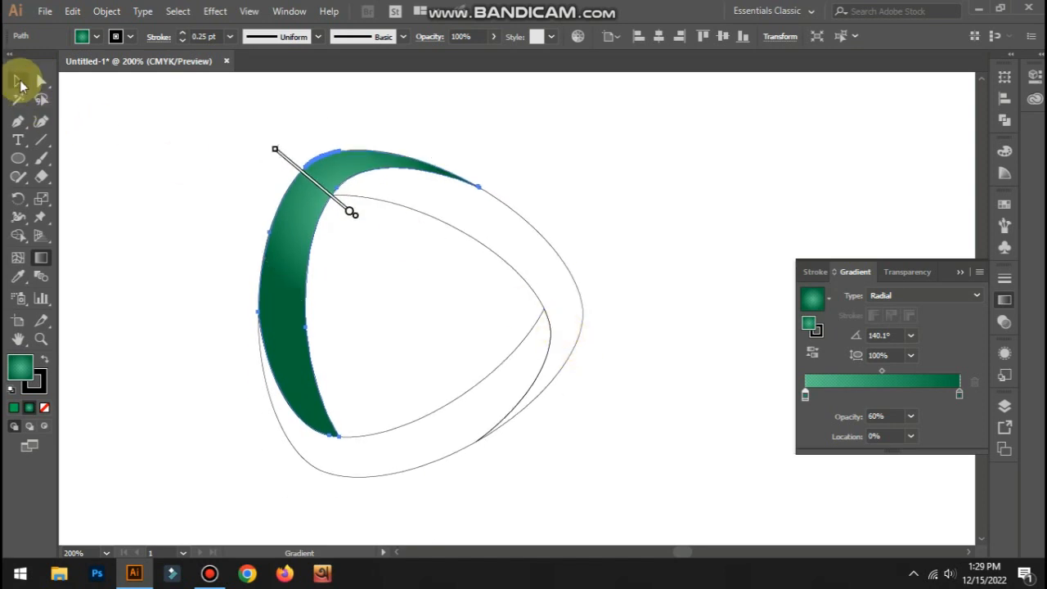
{"action": "left_click", "coordinate": [610, 175]}
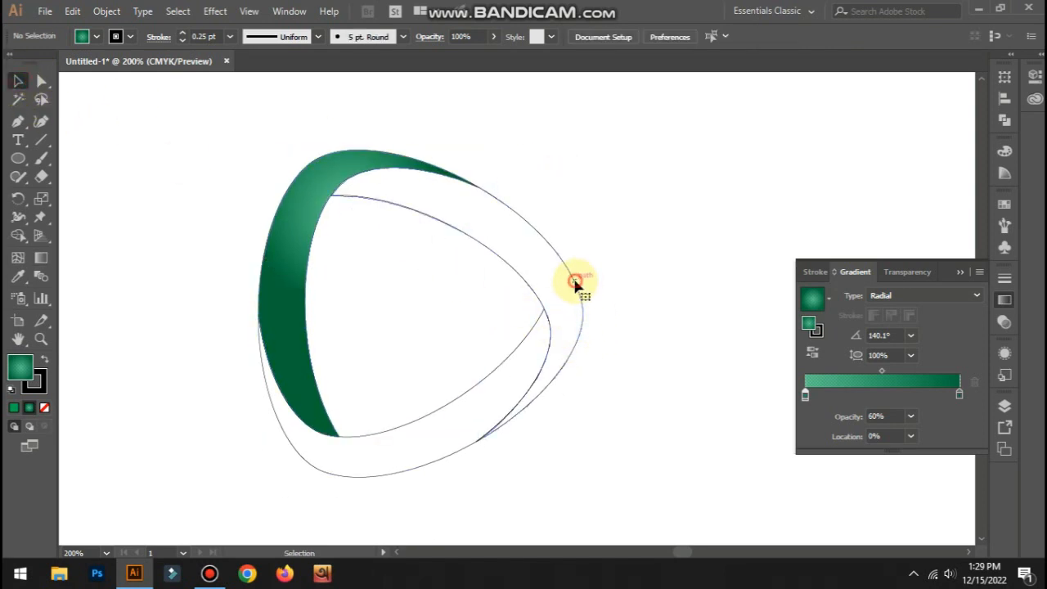
- Fill the right-hand band with a linear gradient from bright blue to the darker blue C=85 M=50 Y=0 K=0
{"action": "left_click", "coordinate": [575, 282]}
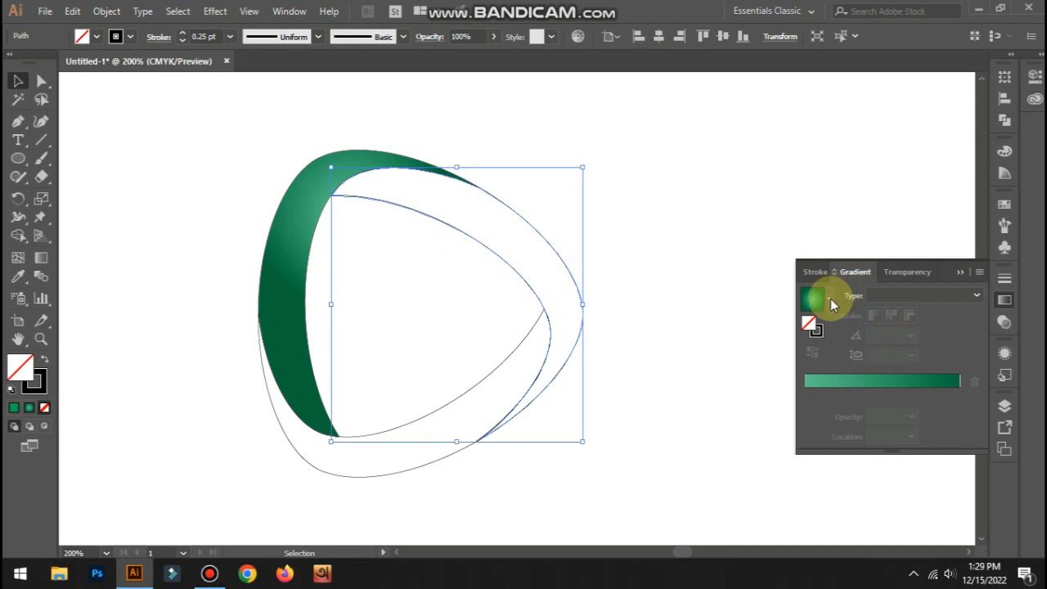
{"action": "left_click", "coordinate": [830, 299]}
{"action": "left_click", "coordinate": [783, 329]}
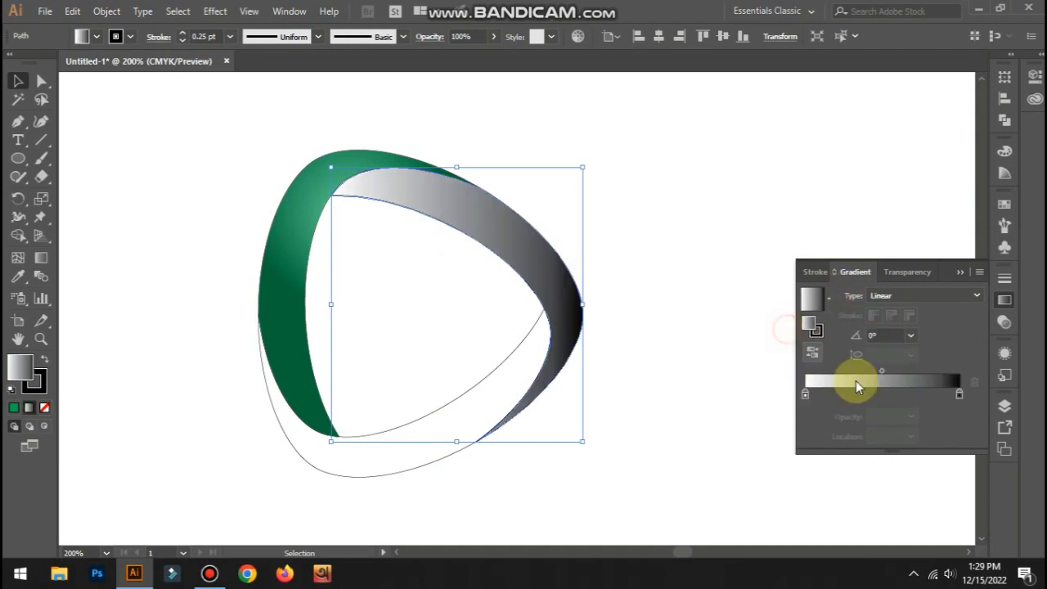
{"action": "left_click", "coordinate": [805, 395]}
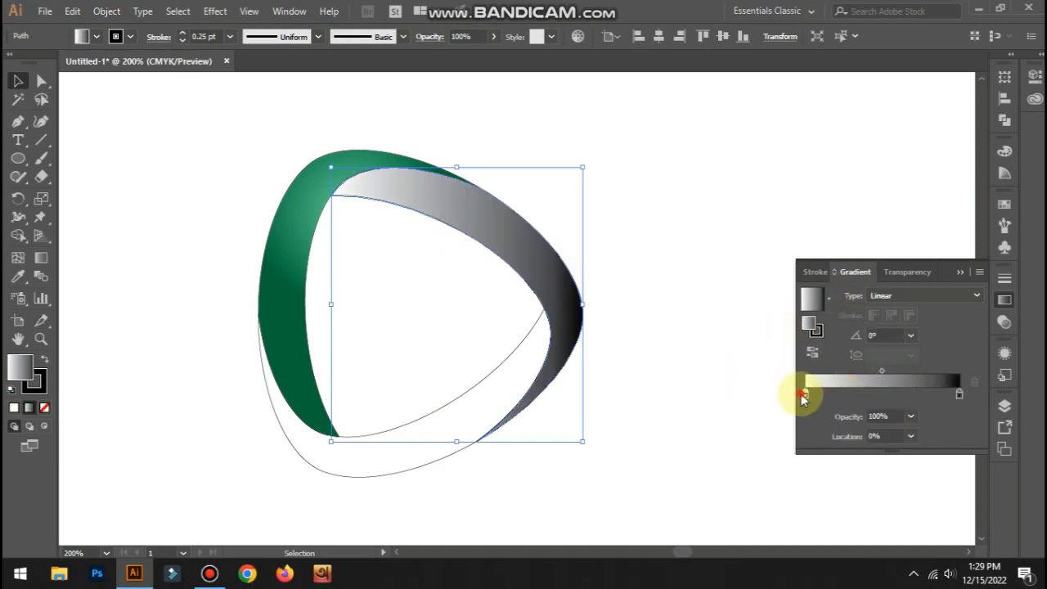
{"action": "double_click", "coordinate": [805, 395]}
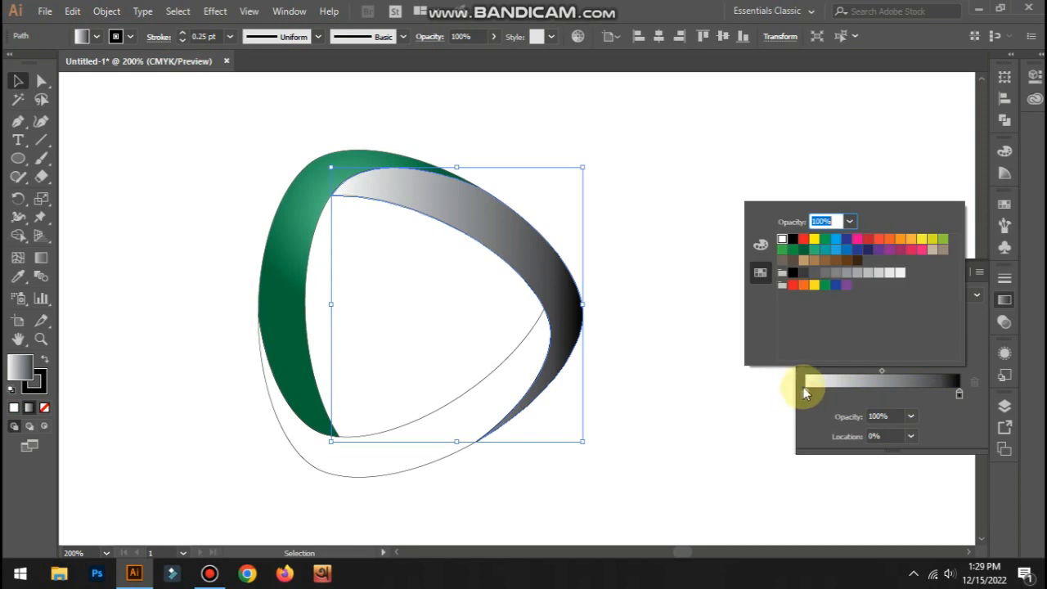
{"action": "left_click", "coordinate": [835, 241]}
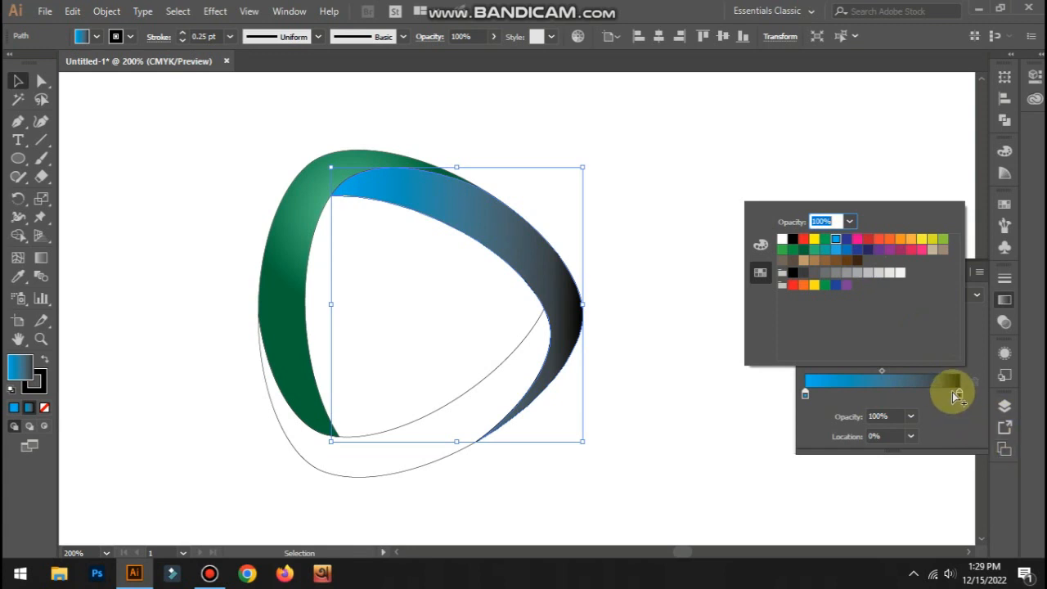
{"action": "double_click", "coordinate": [959, 394]}
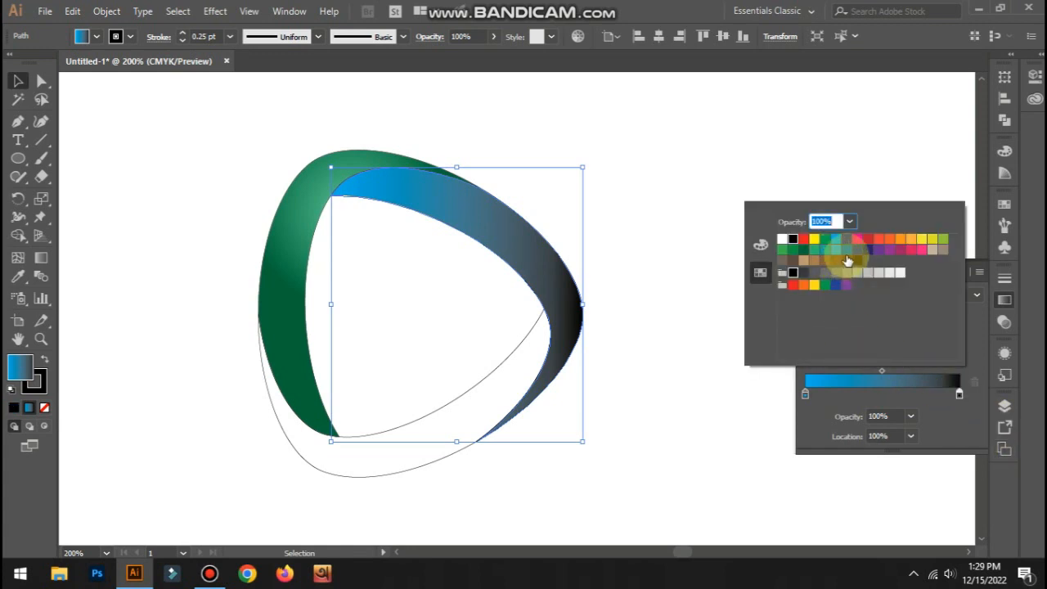
{"action": "left_click", "coordinate": [846, 250]}
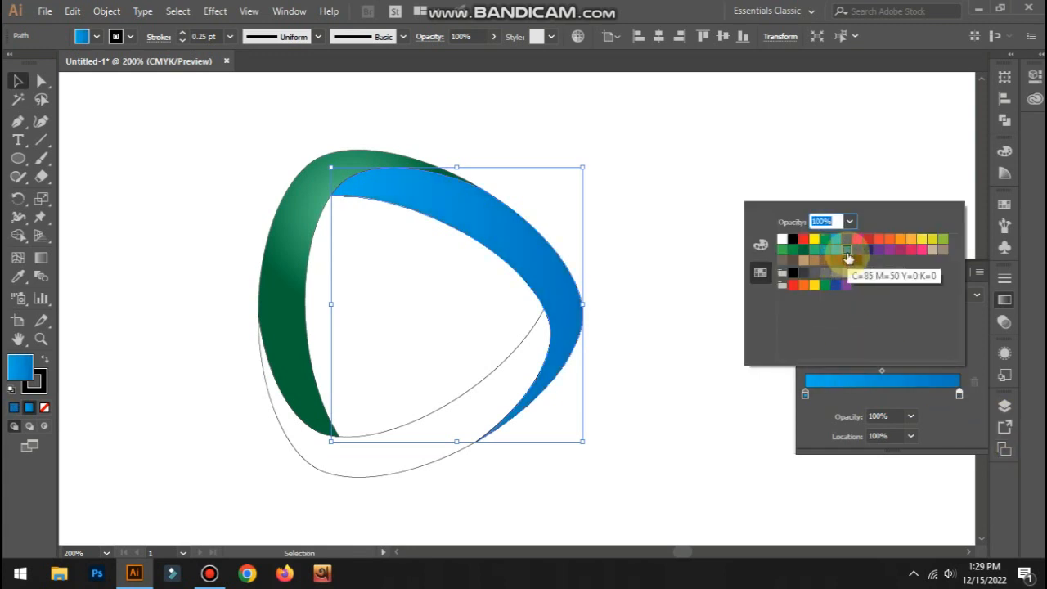
- Set the bright blue starting stop of the right-hand band's gradient to 80% opacity
{"action": "left_click", "coordinate": [805, 394]}
{"action": "double_click", "coordinate": [807, 395]}
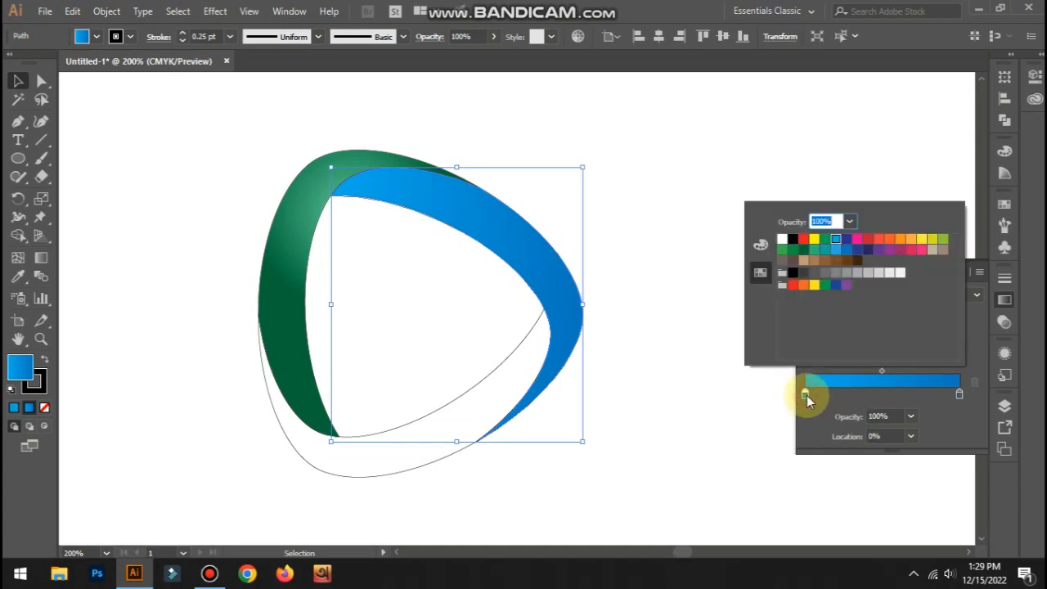
{"action": "left_click", "coordinate": [847, 222]}
{"action": "left_click", "coordinate": [864, 363]}
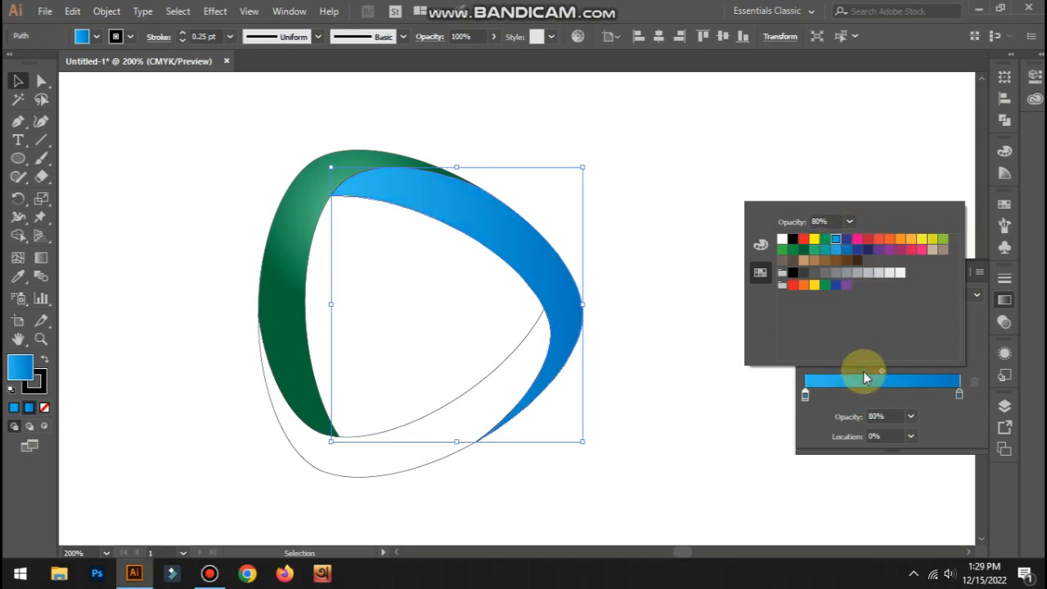
{"action": "left_click", "coordinate": [17, 85]}
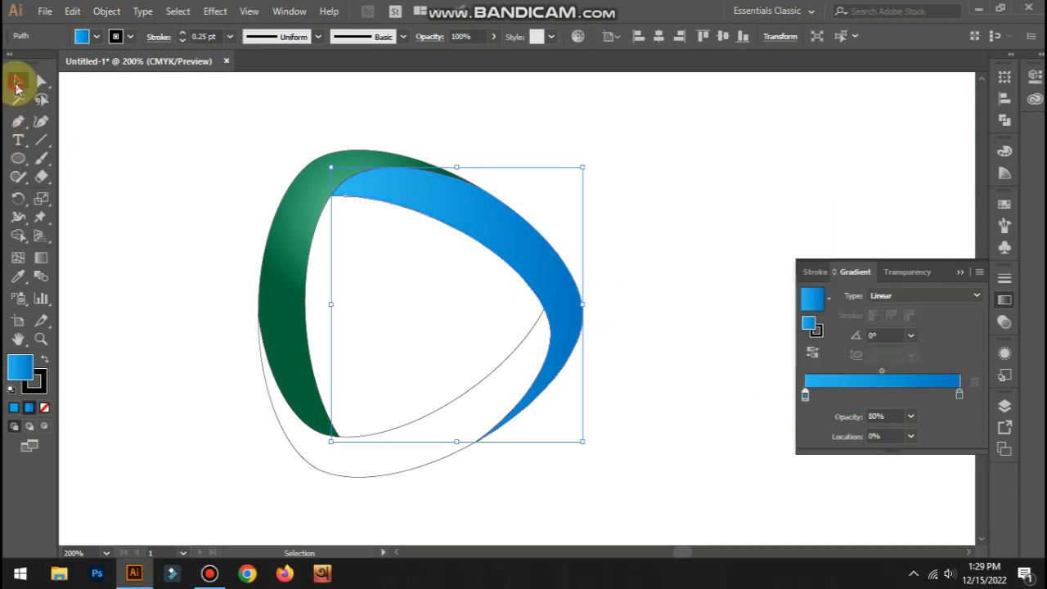
- Redraw the right-hand band's linear gradient from outside its outer corner inwards at about -178°, and deselect the band
{"action": "left_click", "coordinate": [40, 256]}
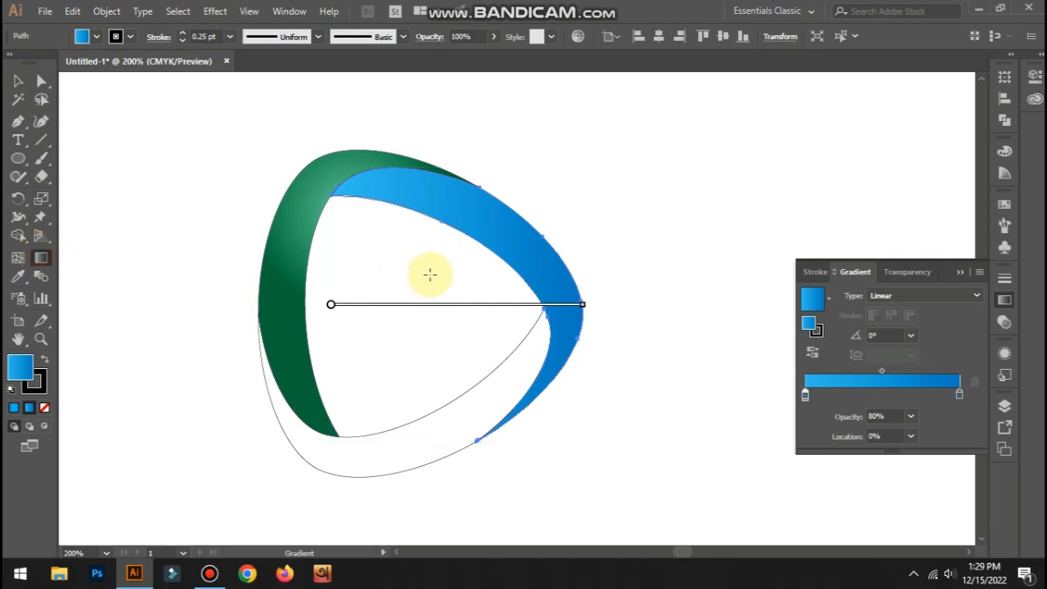
{"action": "left_click_drag", "start_coordinate": [417, 299], "coordinate": [601, 336]}
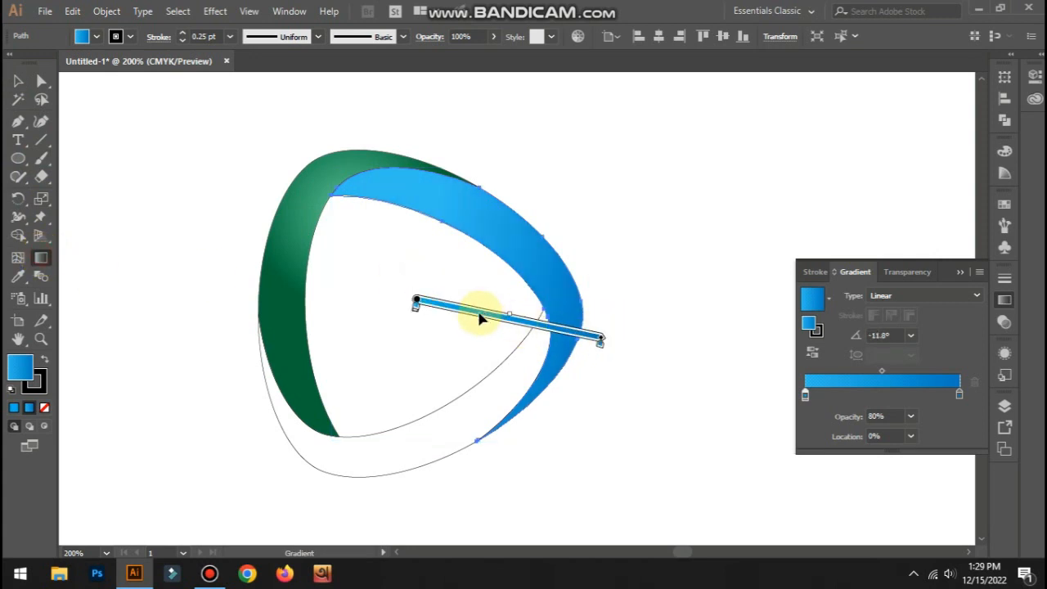
{"action": "mouse_move", "coordinate": [470, 302]}
{"action": "left_mouse_down"}
{"action": "mouse_move", "coordinate": [627, 320]}
{"action": "mouse_move", "coordinate": [654, 289]}
{"action": "left_mouse_up"}
{"action": "left_click_drag", "start_coordinate": [489, 332], "coordinate": [673, 335]}
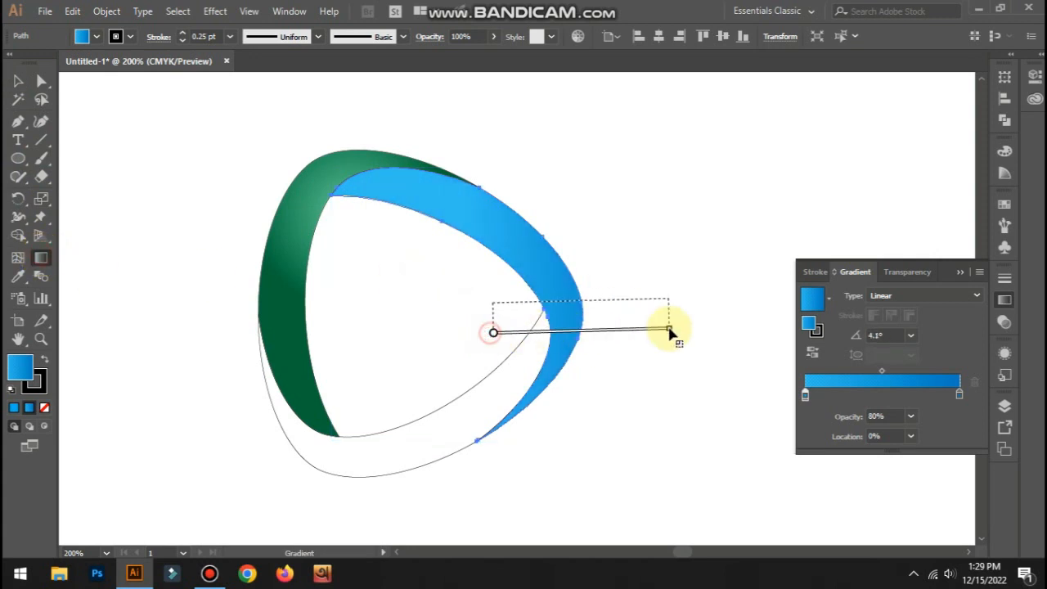
{"action": "mouse_move", "coordinate": [491, 304]}
{"action": "left_mouse_down"}
{"action": "mouse_move", "coordinate": [673, 335]}
{"action": "mouse_move", "coordinate": [526, 306]}
{"action": "mouse_move", "coordinate": [466, 311]}
{"action": "left_mouse_up"}
{"action": "mouse_move", "coordinate": [667, 309]}
{"action": "left_click_drag", "start_coordinate": [680, 325], "coordinate": [446, 305]}
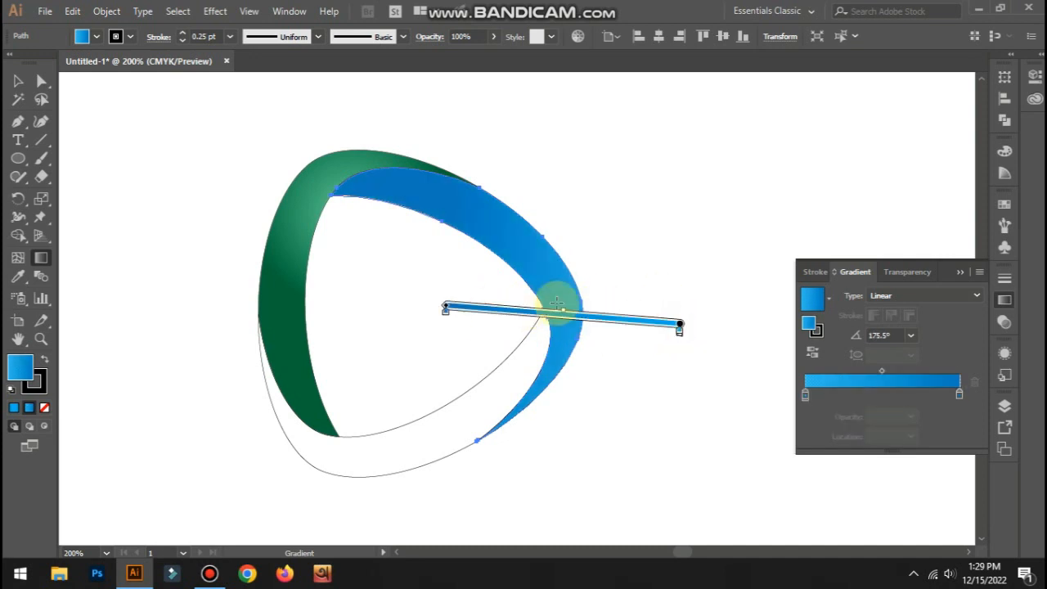
{"action": "left_click_drag", "start_coordinate": [687, 293], "coordinate": [445, 310]}
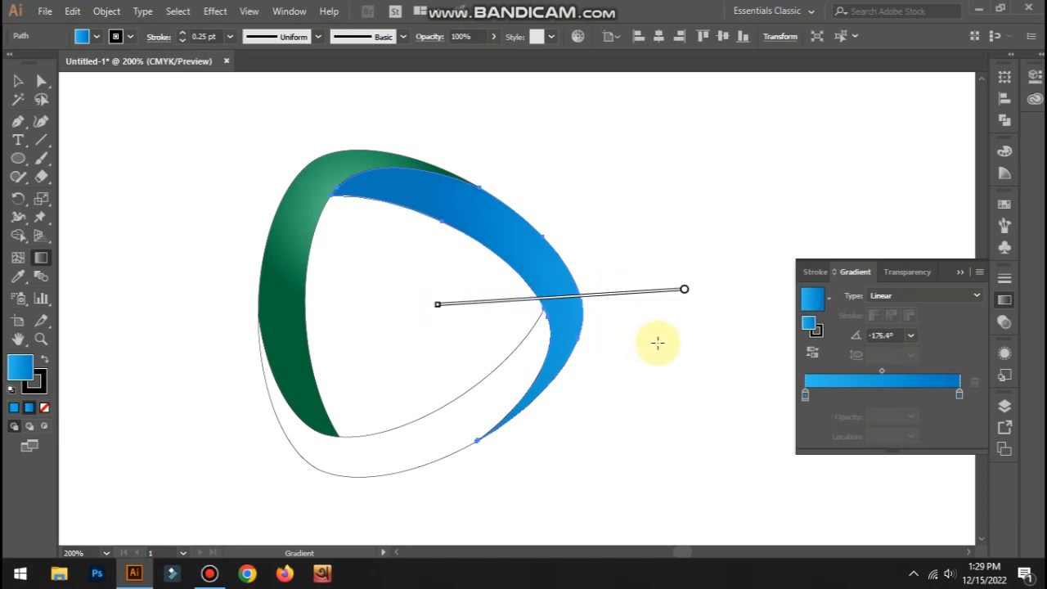
{"action": "left_click_drag", "start_coordinate": [659, 344], "coordinate": [393, 301]}
{"action": "left_click_drag", "start_coordinate": [647, 284], "coordinate": [451, 303]}
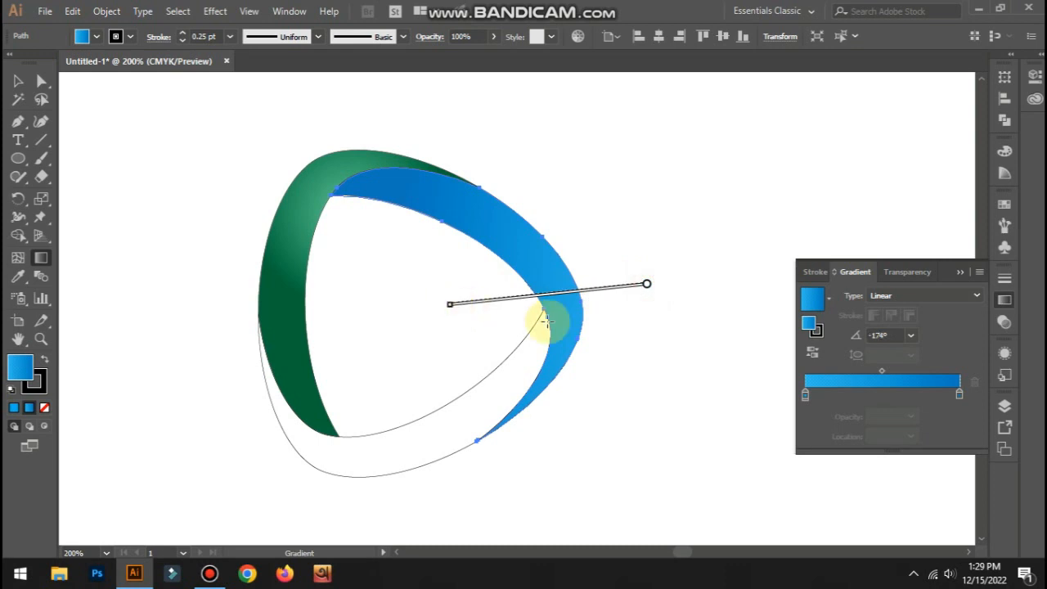
{"action": "left_click_drag", "start_coordinate": [678, 313], "coordinate": [457, 321]}
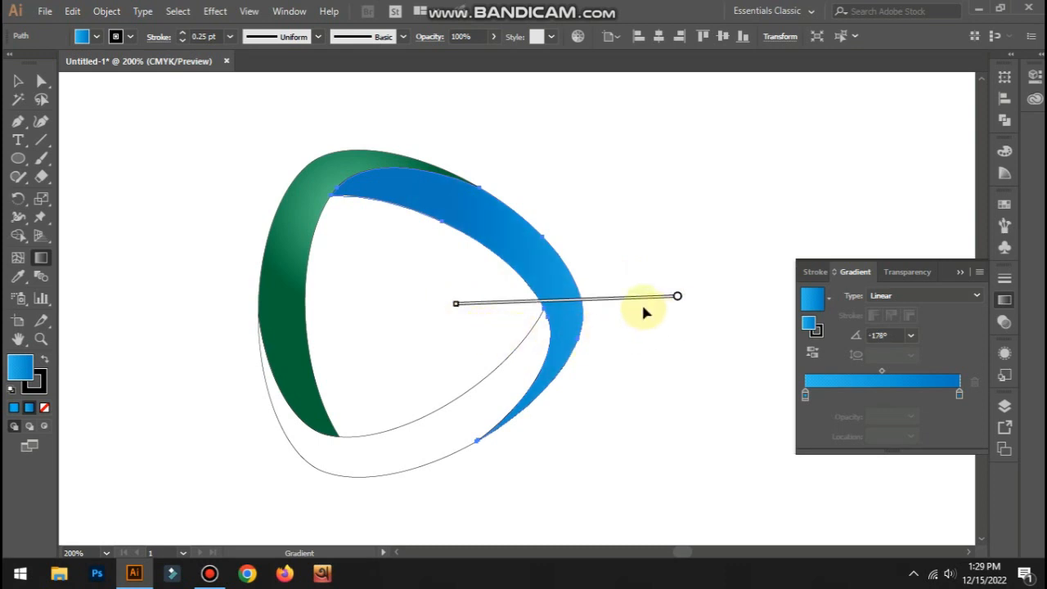
{"action": "left_click", "coordinate": [18, 80]}
{"action": "left_click", "coordinate": [77, 105]}
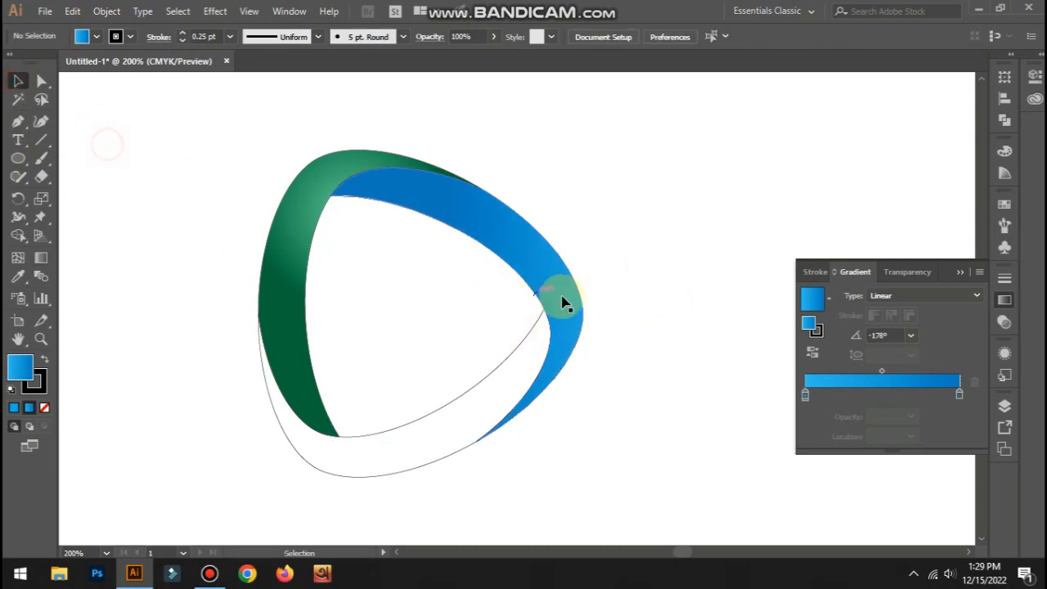
- Fill the bottom band with the White, Black linear gradient and change its black end stop to dark magenta
{"action": "scroll", "coordinate": [572, 307], "scroll_direction": "down", "scroll_amount": 2}
{"action": "left_click", "coordinate": [404, 435]}
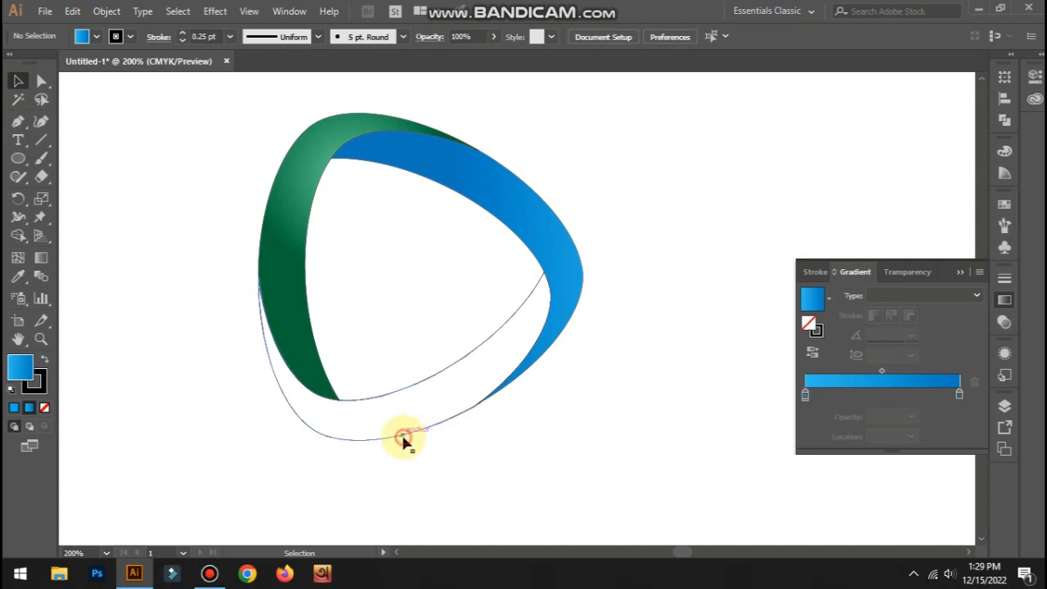
{"action": "left_click", "coordinate": [829, 299]}
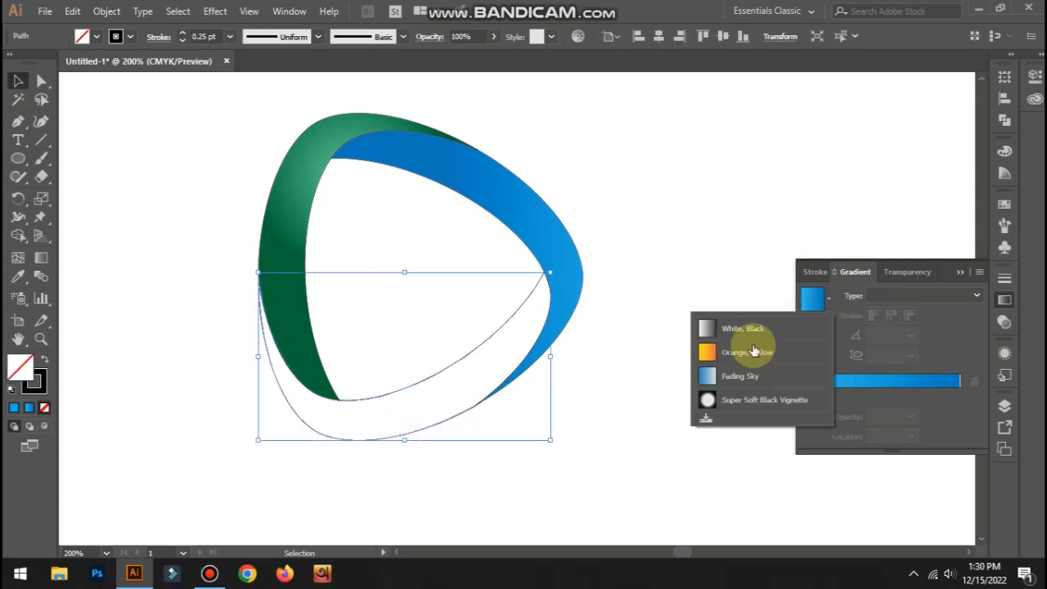
{"action": "left_click", "coordinate": [717, 331]}
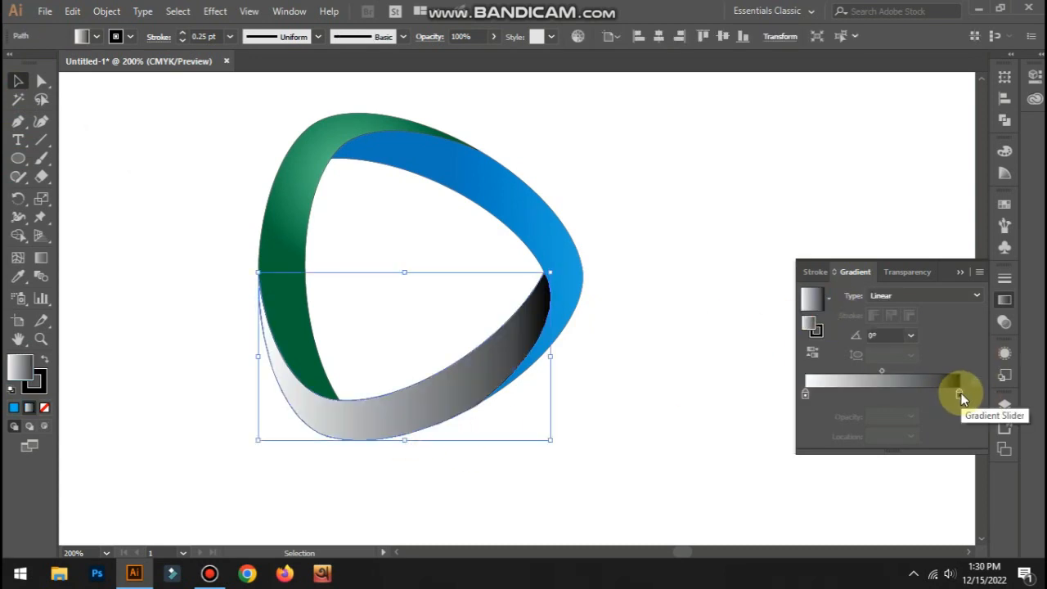
{"action": "double_click", "coordinate": [960, 392]}
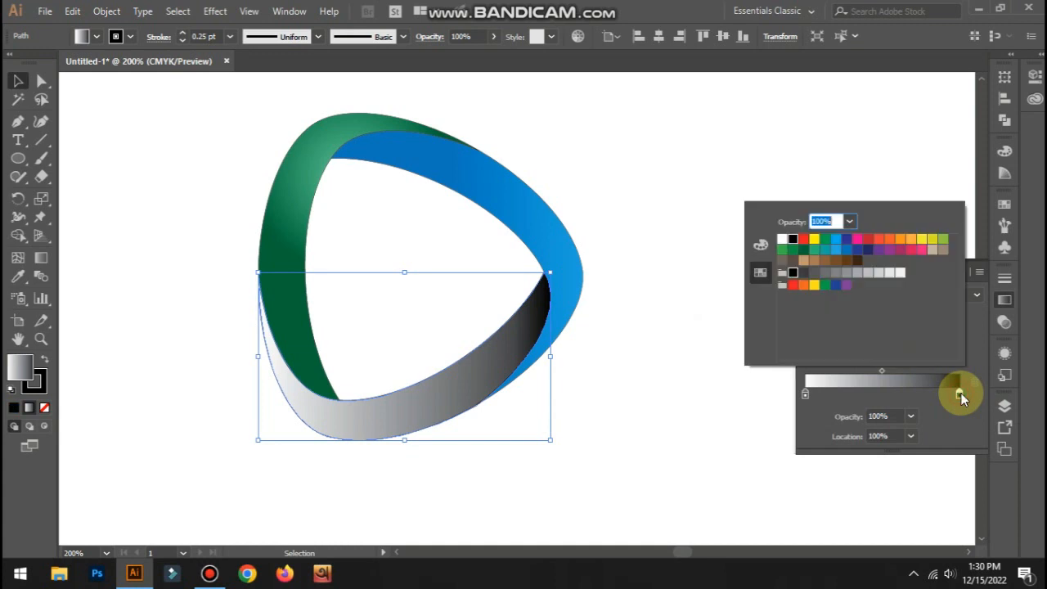
{"action": "left_click", "coordinate": [921, 257]}
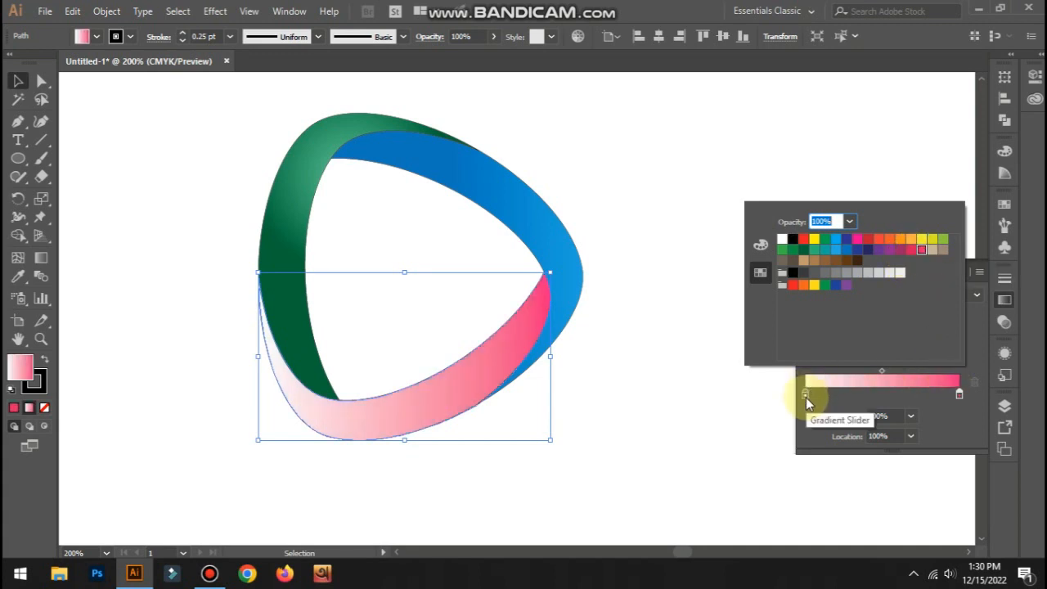
{"action": "left_click", "coordinate": [899, 250]}
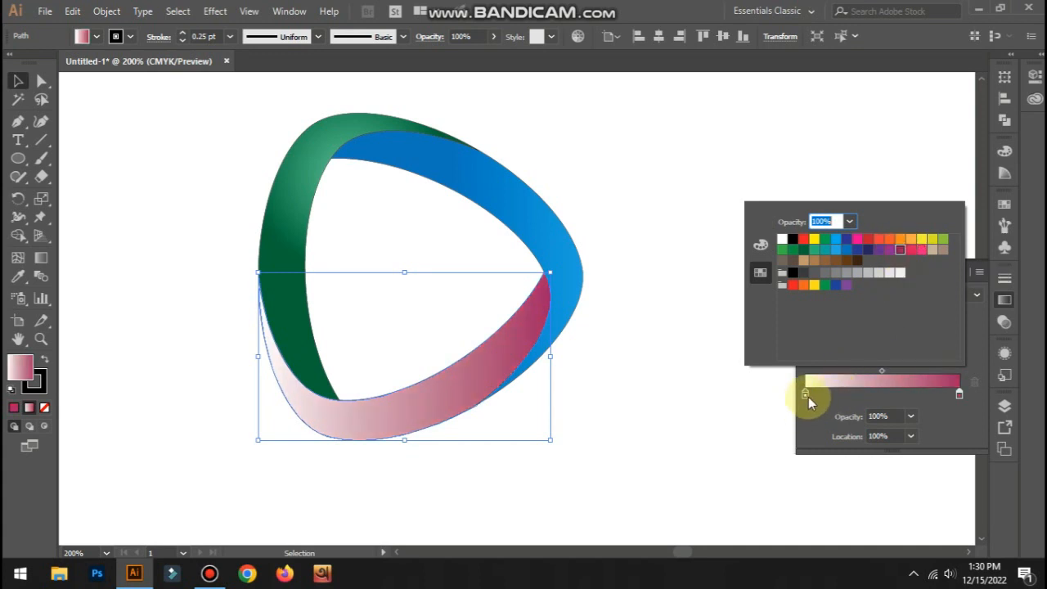
- Set the starting stop of the bottom band's gradient to bright pink at 80% opacity
{"action": "double_click", "coordinate": [805, 395]}
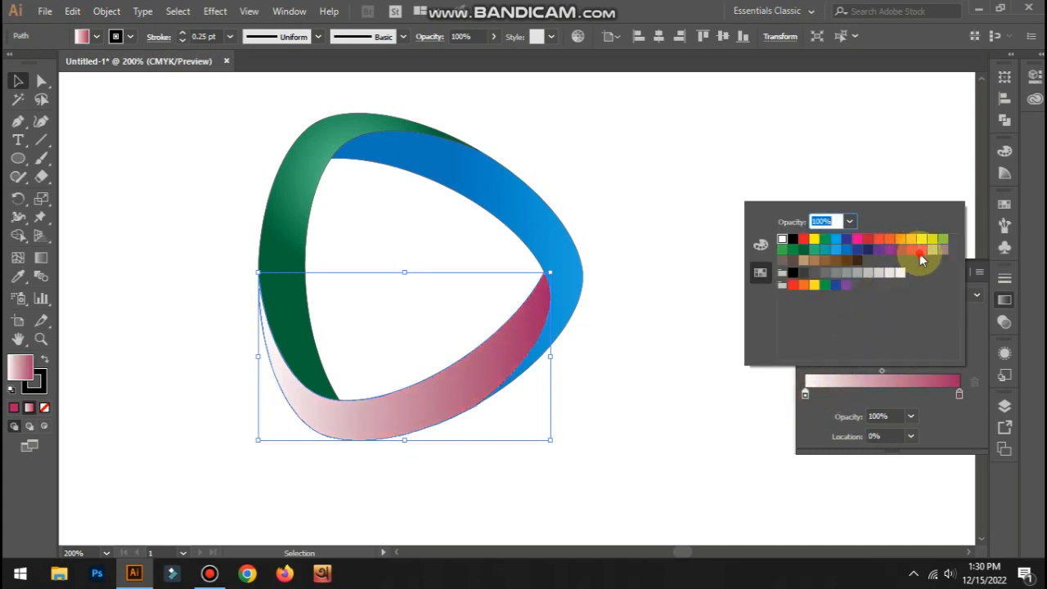
{"action": "left_click", "coordinate": [920, 251]}
{"action": "left_click", "coordinate": [849, 221]}
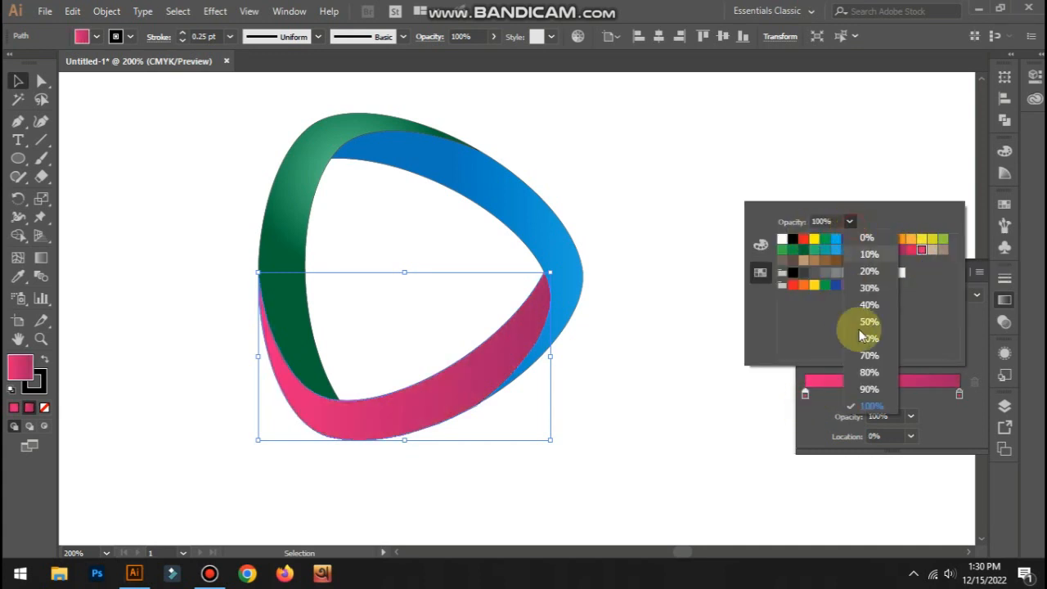
{"action": "left_click", "coordinate": [868, 372]}
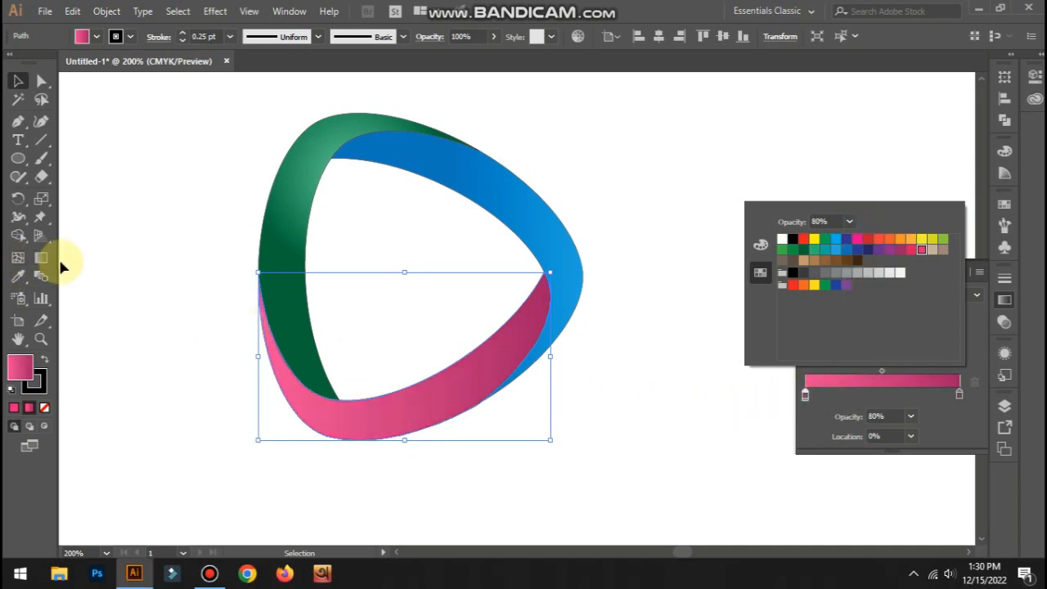
{"action": "left_click", "coordinate": [366, 348]}
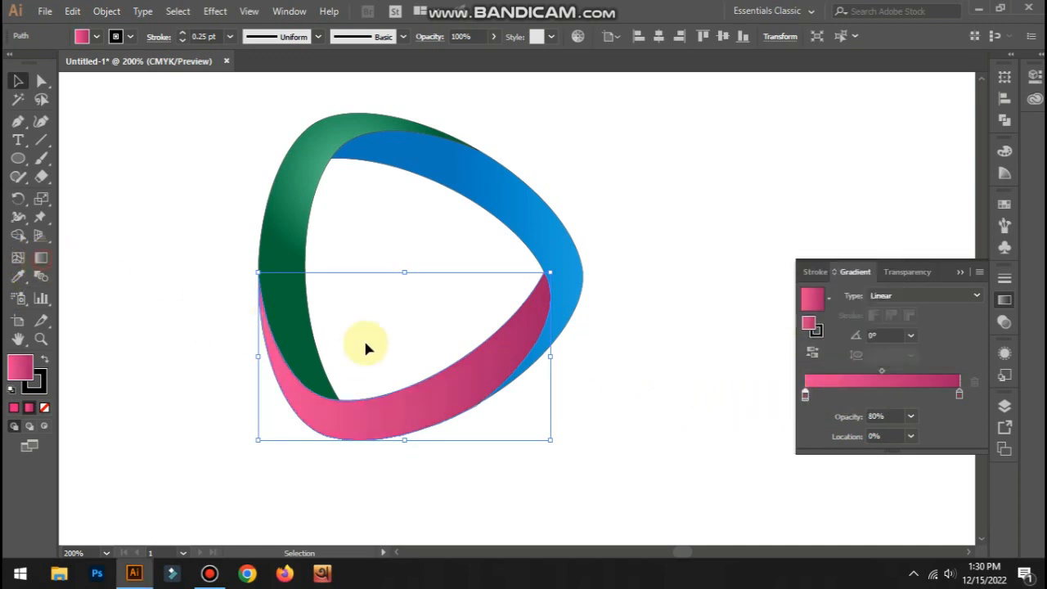
- Redraw the bottom band's linear gradient as a short axis at about 64° starting inside its lower-left corner
{"action": "left_click", "coordinate": [41, 257]}
{"action": "left_click_drag", "start_coordinate": [396, 269], "coordinate": [325, 461]}
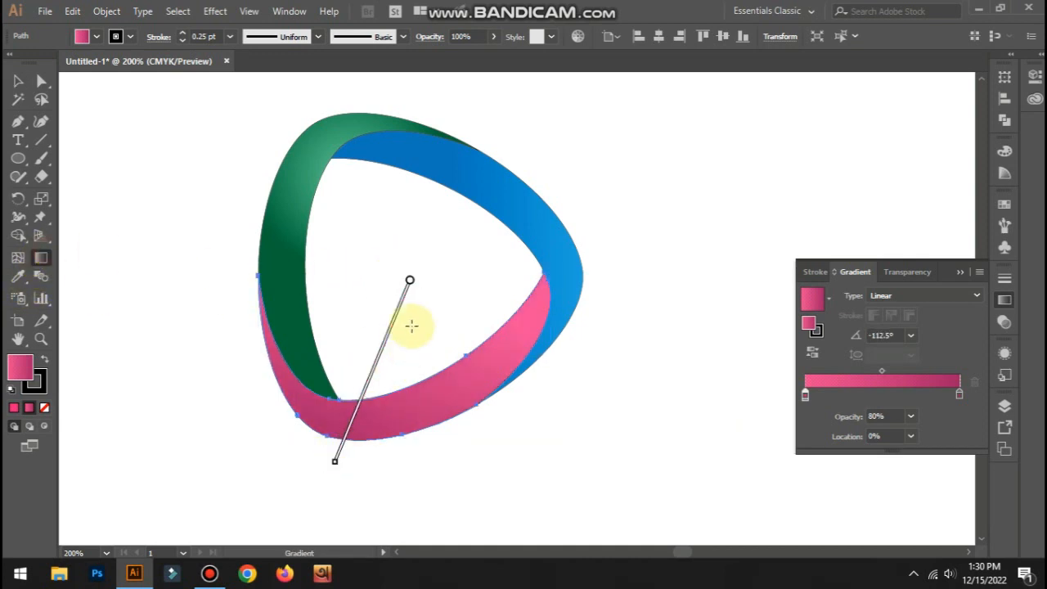
{"action": "left_click_drag", "start_coordinate": [294, 495], "coordinate": [387, 326]}
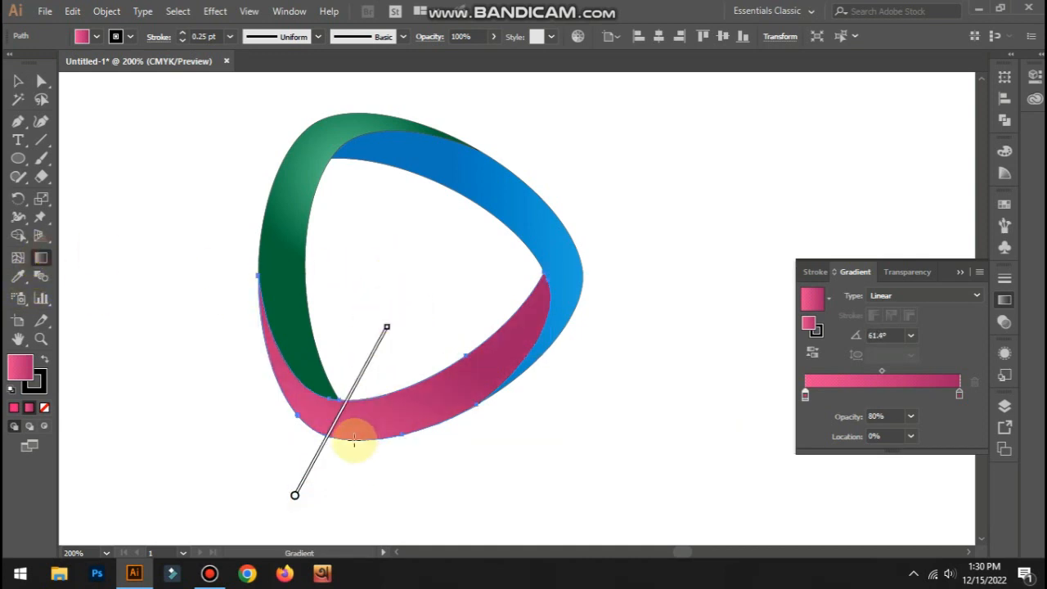
{"action": "scroll", "coordinate": [354, 441], "scroll_direction": "down", "scroll_amount": 3}
{"action": "mouse_move", "coordinate": [350, 445]}
{"action": "left_mouse_down"}
{"action": "mouse_move", "coordinate": [376, 285]}
{"action": "mouse_move", "coordinate": [385, 284]}
{"action": "left_mouse_up"}
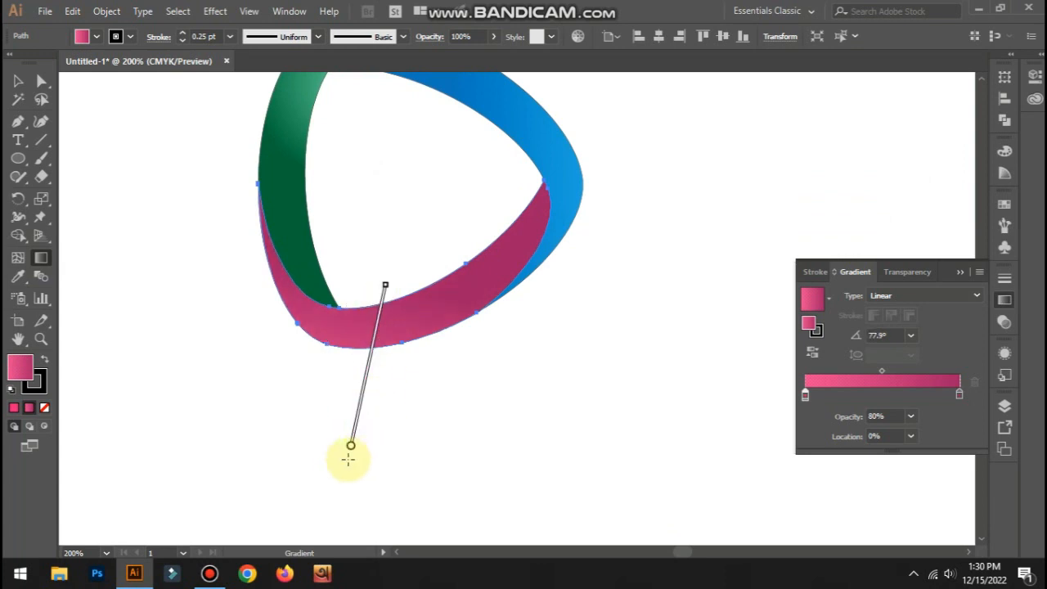
{"action": "mouse_move", "coordinate": [319, 453]}
{"action": "left_mouse_down"}
{"action": "mouse_move", "coordinate": [420, 251]}
{"action": "mouse_move", "coordinate": [422, 218]}
{"action": "mouse_move", "coordinate": [405, 208]}
{"action": "left_mouse_up"}
{"action": "mouse_move", "coordinate": [331, 426]}
{"action": "left_mouse_down"}
{"action": "mouse_move", "coordinate": [372, 249]}
{"action": "mouse_move", "coordinate": [396, 227]}
{"action": "left_mouse_up"}
{"action": "left_click_drag", "start_coordinate": [300, 435], "coordinate": [374, 221]}
{"action": "left_click_drag", "start_coordinate": [297, 404], "coordinate": [407, 200]}
{"action": "left_click", "coordinate": [346, 332]}
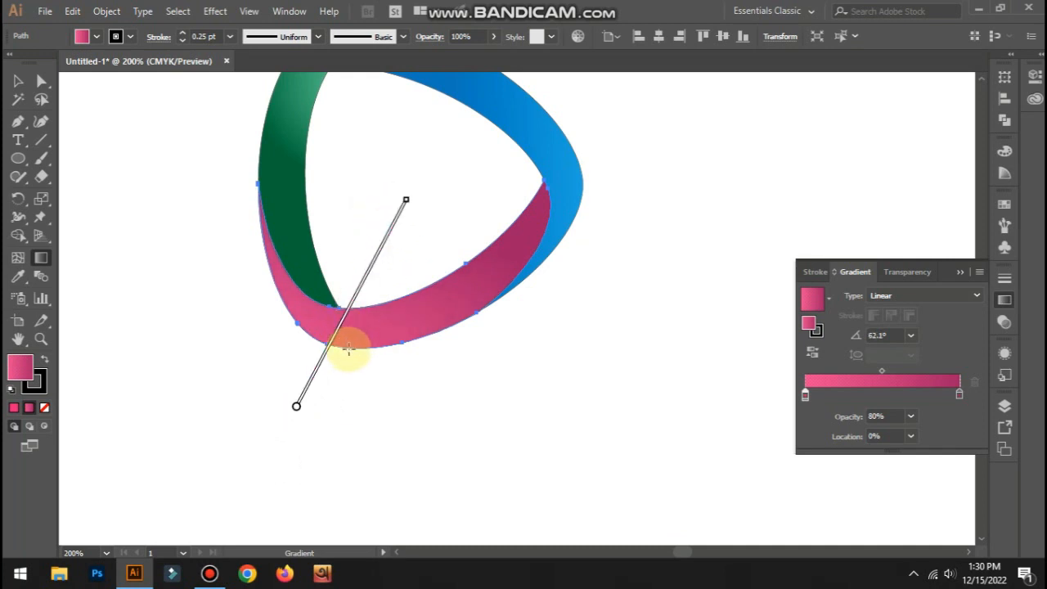
{"action": "mouse_move", "coordinate": [339, 338]}
{"action": "left_mouse_down"}
{"action": "mouse_move", "coordinate": [381, 283]}
{"action": "mouse_move", "coordinate": [372, 278]}
{"action": "left_mouse_up"}
{"action": "left_click", "coordinate": [351, 334]}
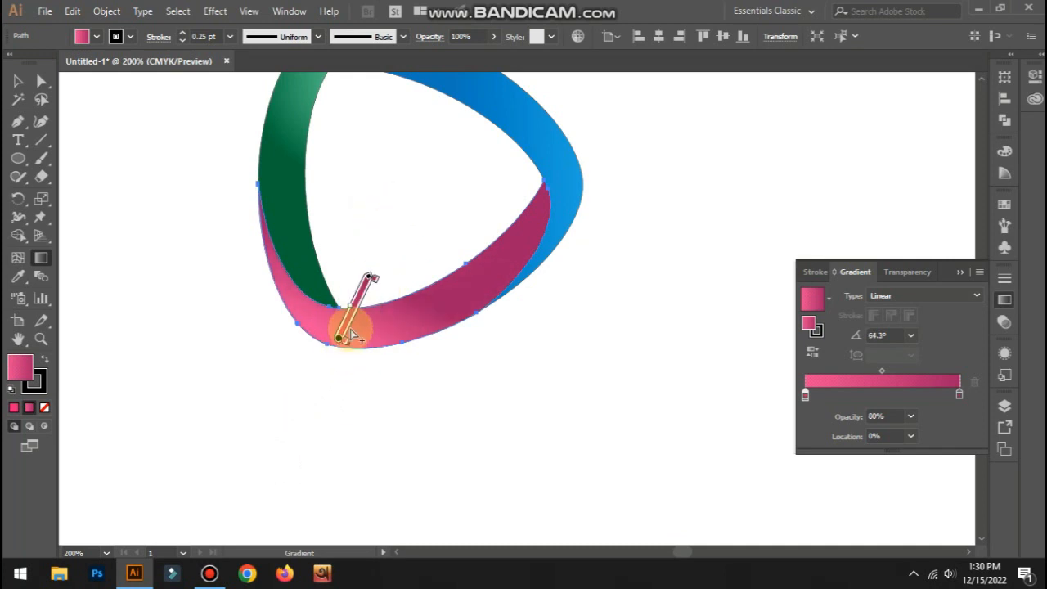
- Deselect the bottom band and put away the gradient settings
{"action": "scroll", "coordinate": [353, 372], "scroll_direction": "up", "scroll_amount": 3}
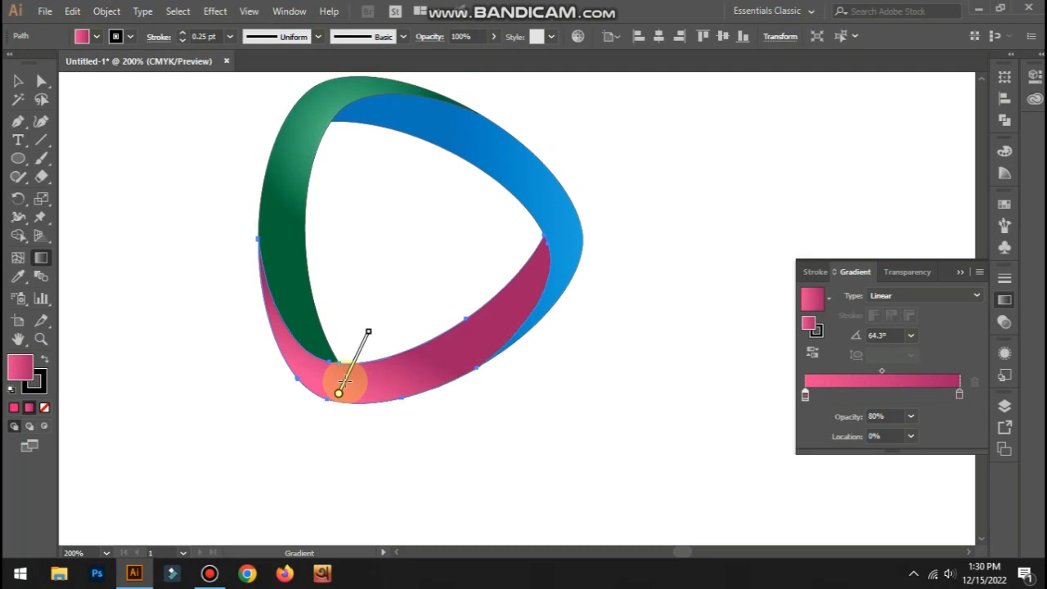
{"action": "left_click", "coordinate": [18, 81]}
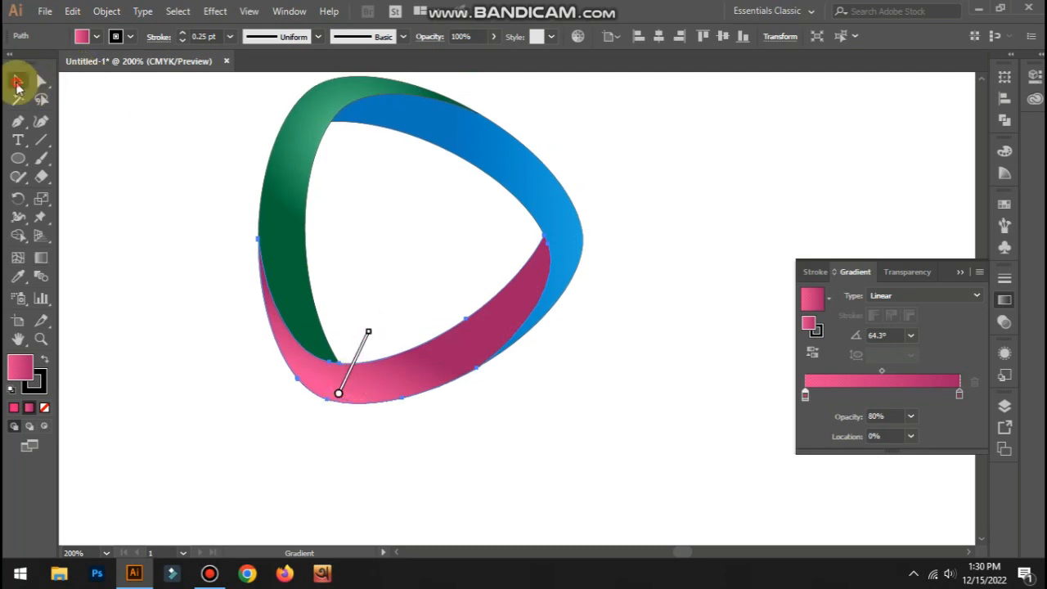
{"action": "left_click", "coordinate": [84, 177]}
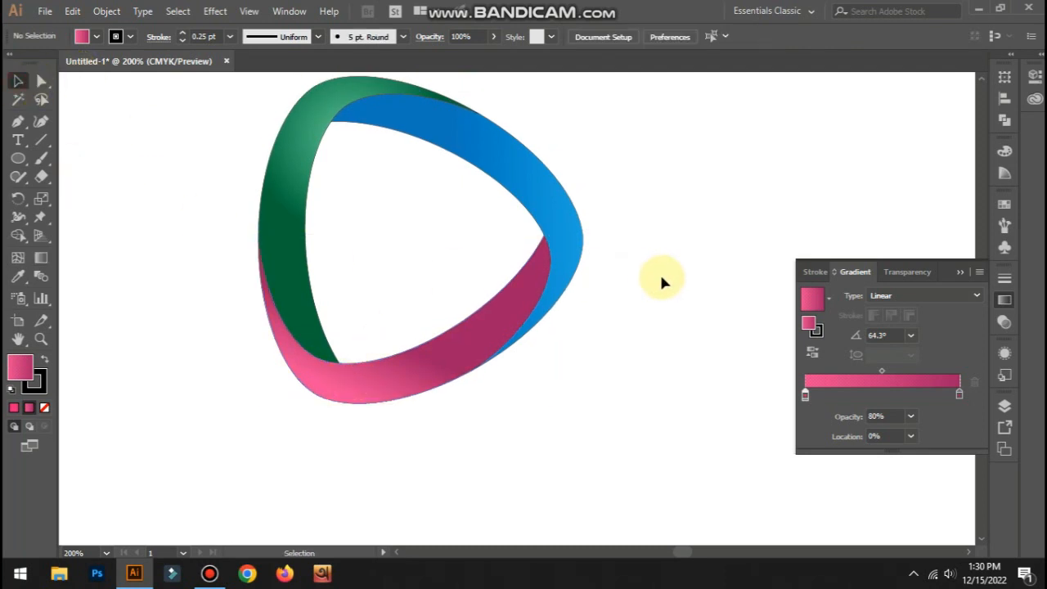
{"action": "scroll", "coordinate": [661, 276], "scroll_direction": "up", "scroll_amount": 4}
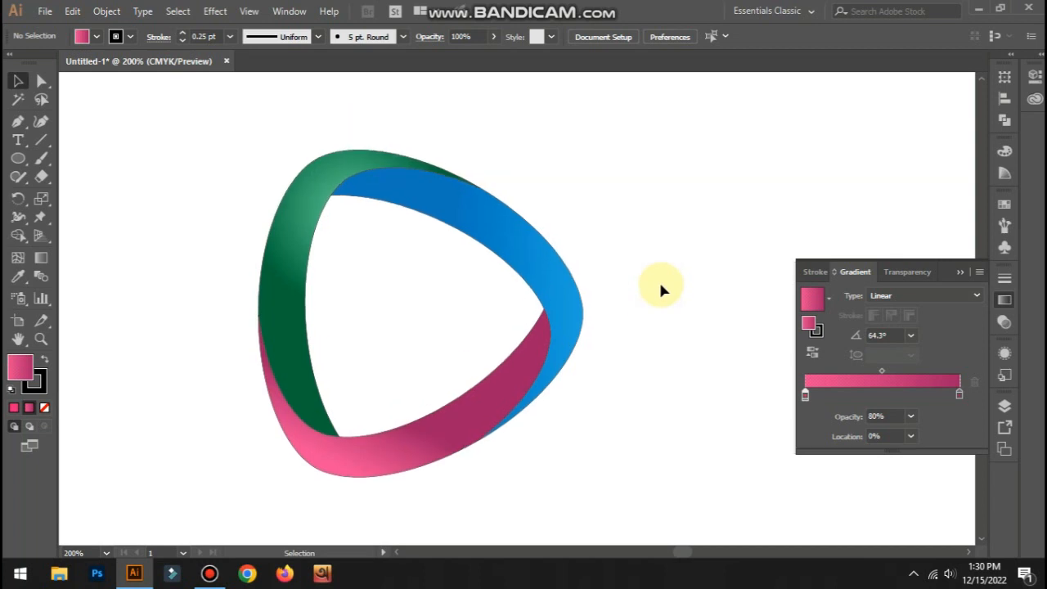
{"action": "left_click", "coordinate": [963, 271]}
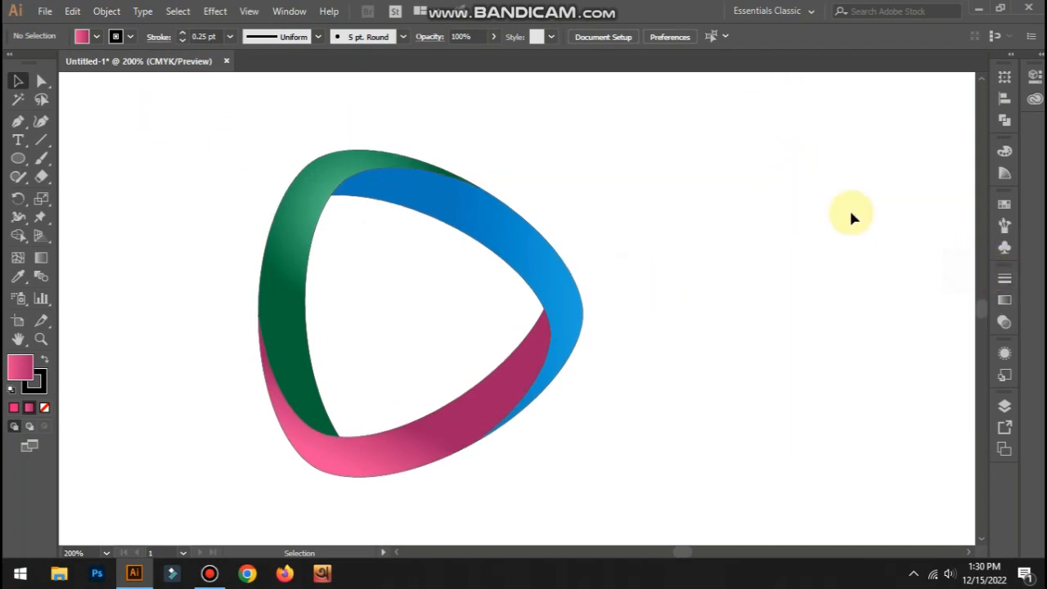
{"action": "left_click", "coordinate": [18, 122]}
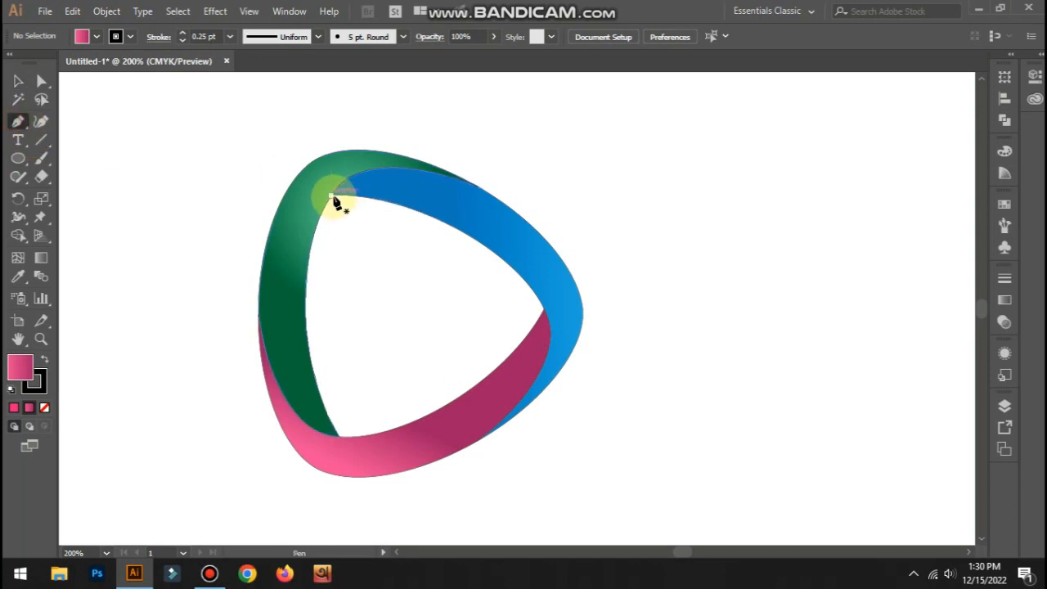
{"action": "left_click", "coordinate": [332, 197]}
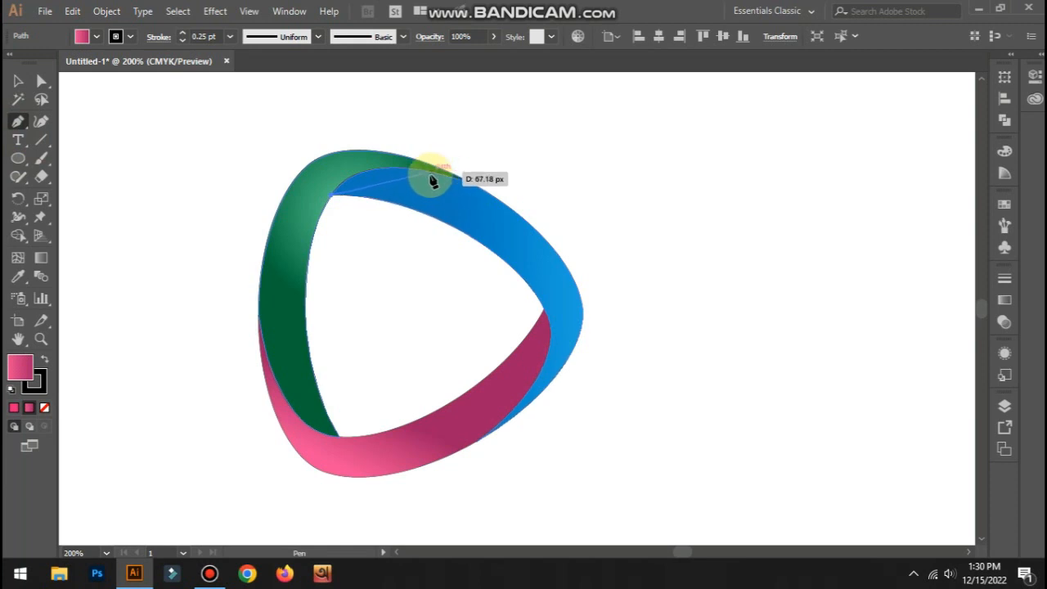
{"action": "left_click_drag", "start_coordinate": [431, 173], "coordinate": [355, 198]}
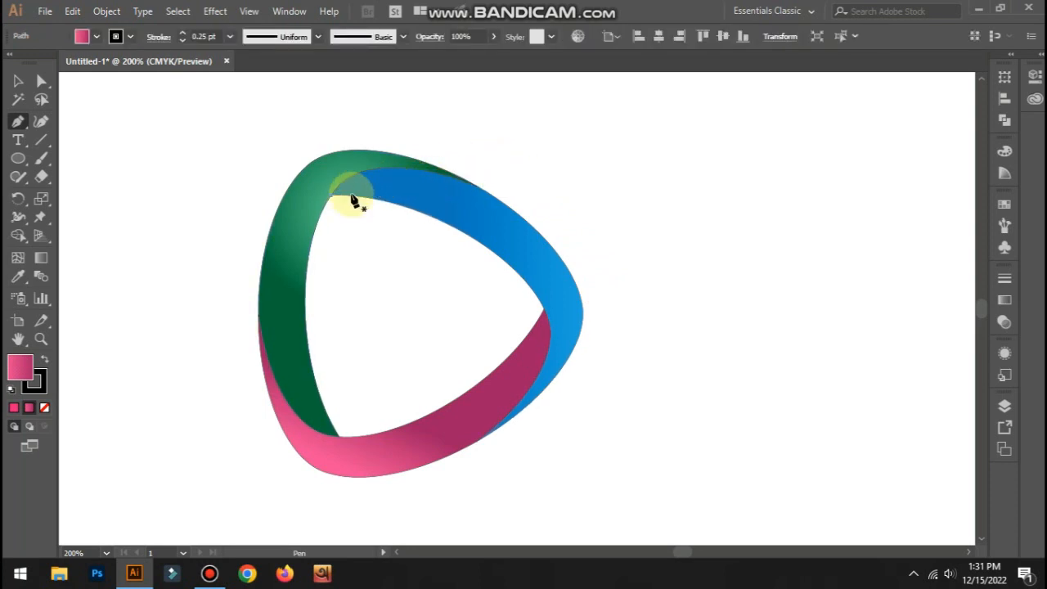
{"action": "left_click", "coordinate": [339, 203], "text": "ctrl"}
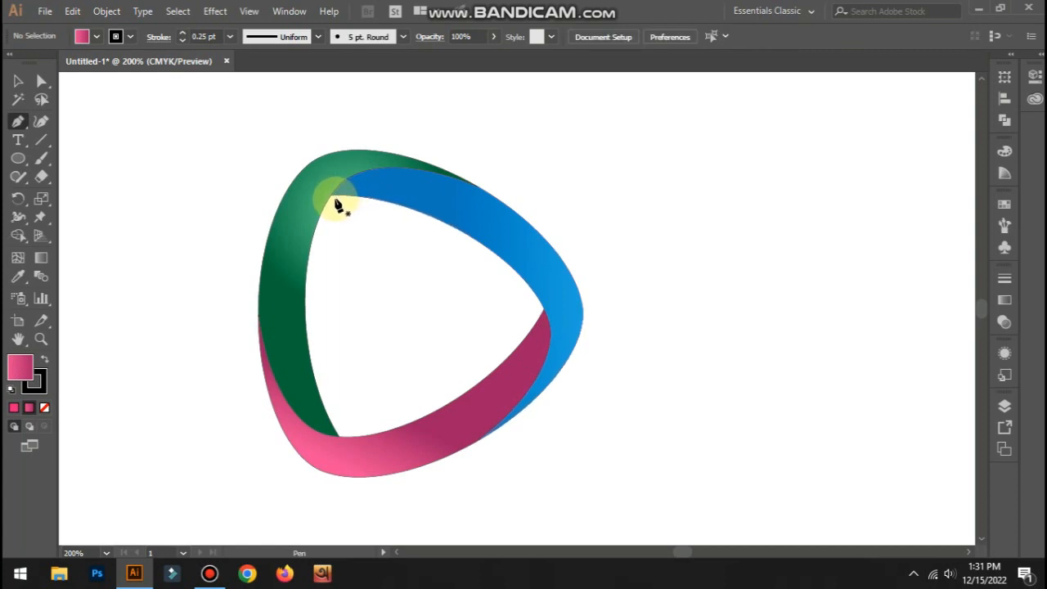
- Draw a curved pen segment from the green and blue bands' inner corner to just outside the blue band's upper edge, ending in a corner point
{"action": "left_click_drag", "start_coordinate": [335, 200], "coordinate": [593, 230]}
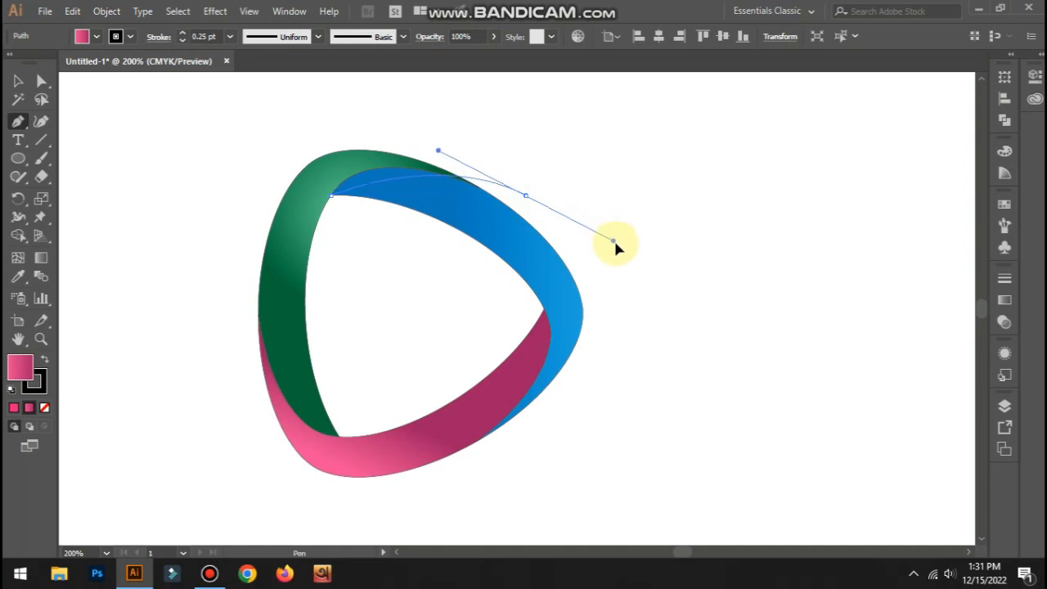
{"action": "left_click_drag", "start_coordinate": [620, 247], "coordinate": [602, 247]}
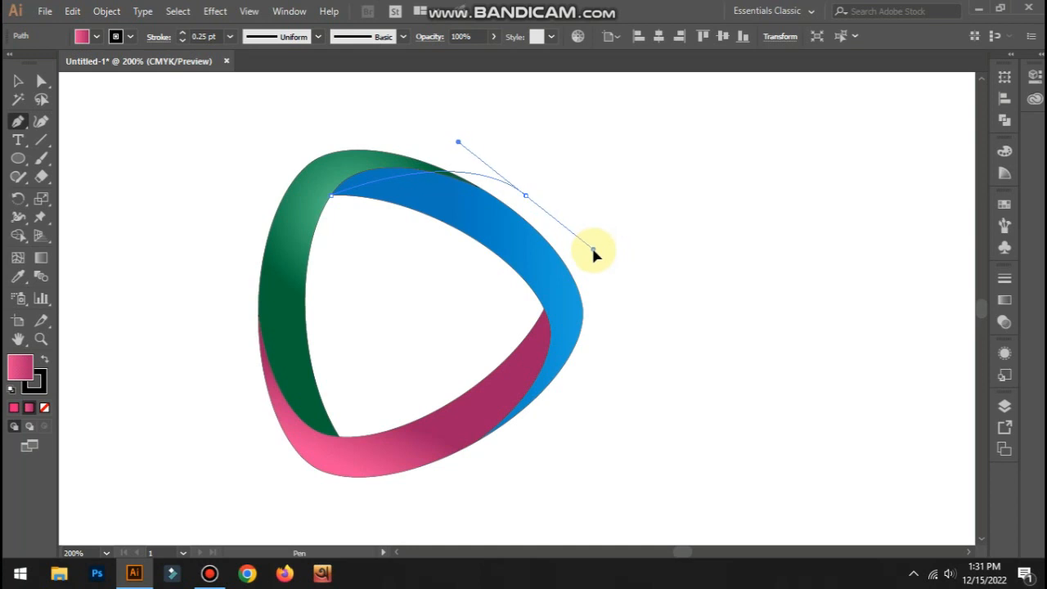
{"action": "left_click_drag", "start_coordinate": [595, 253], "coordinate": [596, 245]}
{"action": "mouse_move", "coordinate": [525, 196]}
{"action": "left_mouse_down"}
{"action": "mouse_move", "coordinate": [533, 203]}
{"action": "mouse_move", "coordinate": [526, 188]}
{"action": "left_mouse_up"}
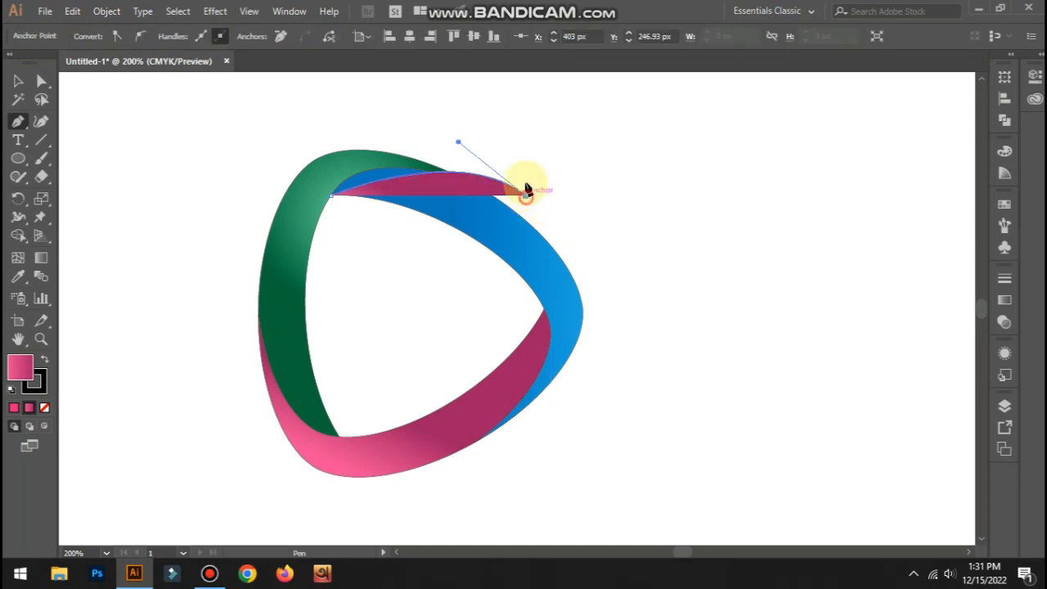
- Complete the pen path with straight segments around the outside of the logo's top and close it at the starting inner corner
{"action": "left_click_drag", "start_coordinate": [497, 149], "coordinate": [381, 115]}
{"action": "left_click", "coordinate": [377, 106]}
{"action": "left_click", "coordinate": [276, 110]}
{"action": "left_click", "coordinate": [276, 154]}
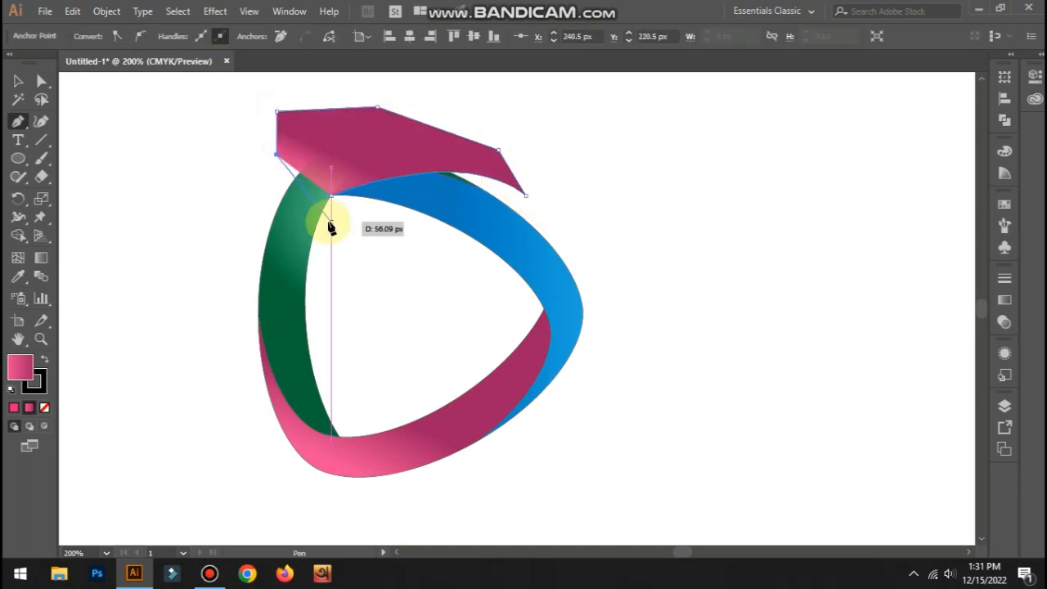
{"action": "left_click", "coordinate": [331, 168]}
{"action": "left_click_drag", "start_coordinate": [332, 206], "coordinate": [343, 205]}
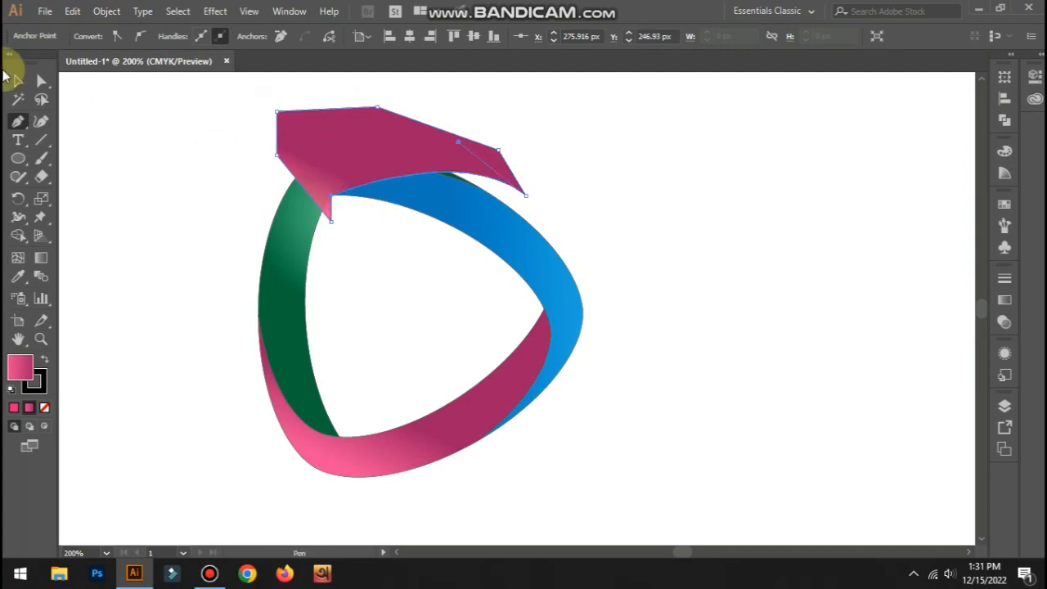
- Select the new shape together with the blue band and divide them along their overlap with the Shape Builder tool
{"action": "left_click", "coordinate": [16, 82]}
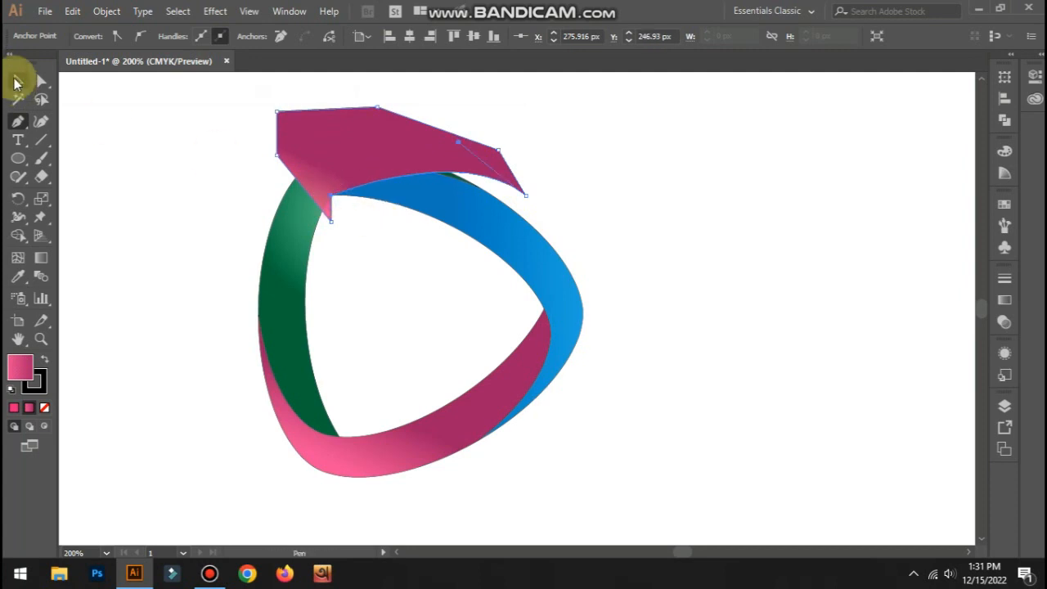
{"action": "left_click", "coordinate": [417, 195], "text": "shift"}
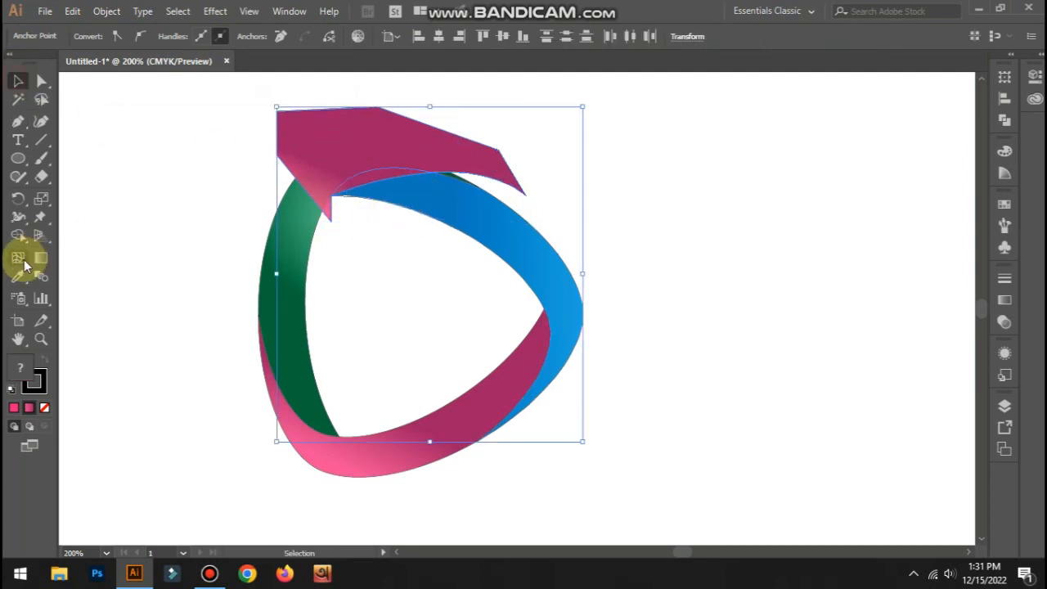
{"action": "left_click", "coordinate": [18, 235]}
{"action": "left_click", "coordinate": [337, 169]}
{"action": "left_click", "coordinate": [18, 81]}
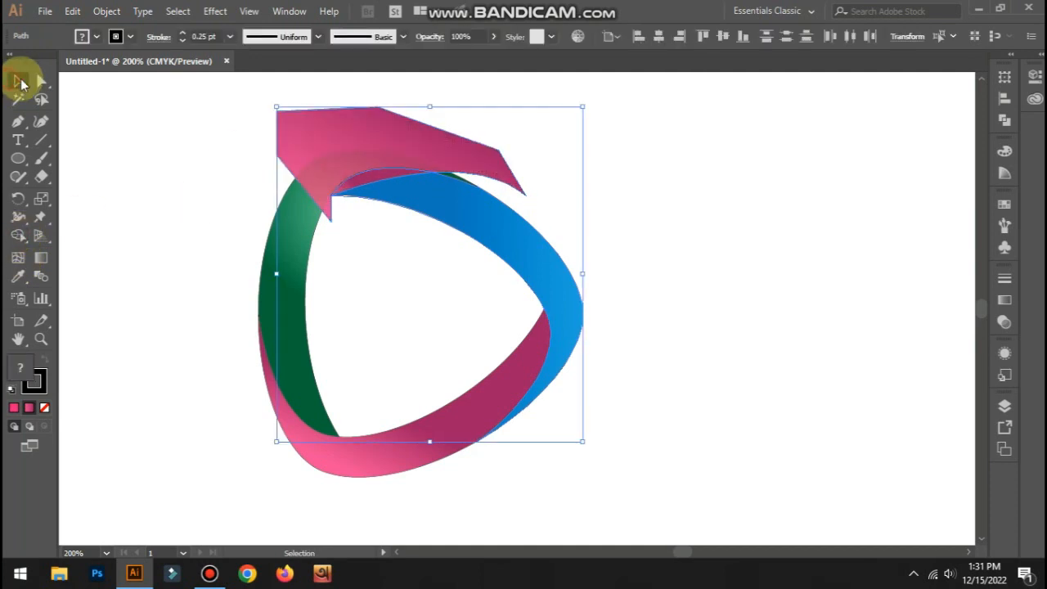
- Delete the excess pink piece outside the blue band, keeping only the thin sliver at the band's upper-left end
{"action": "left_click", "coordinate": [175, 155]}
{"action": "left_click", "coordinate": [324, 134]}
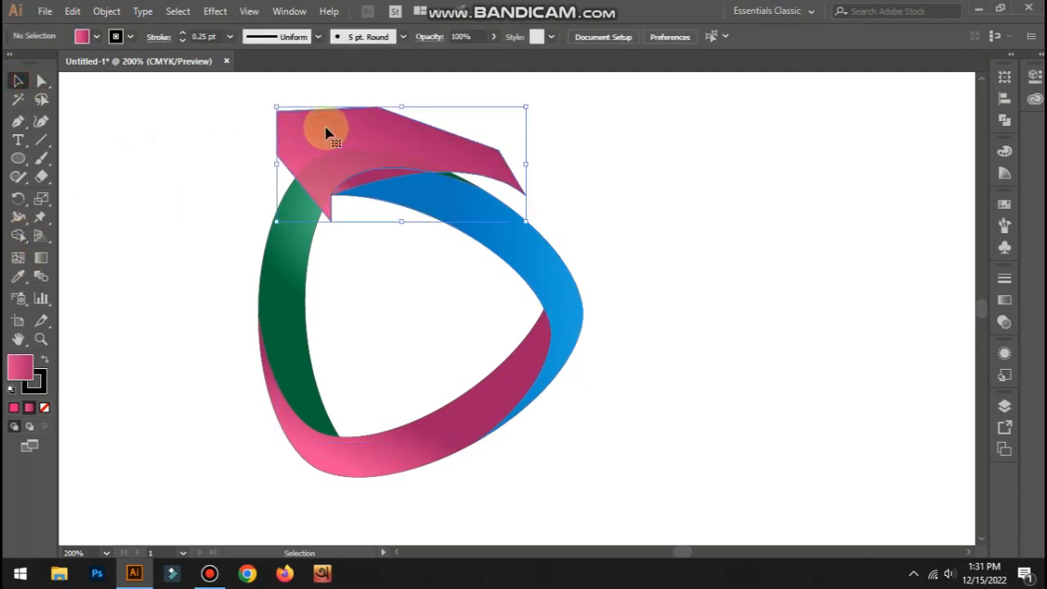
{"action": "key", "text": "Delete"}
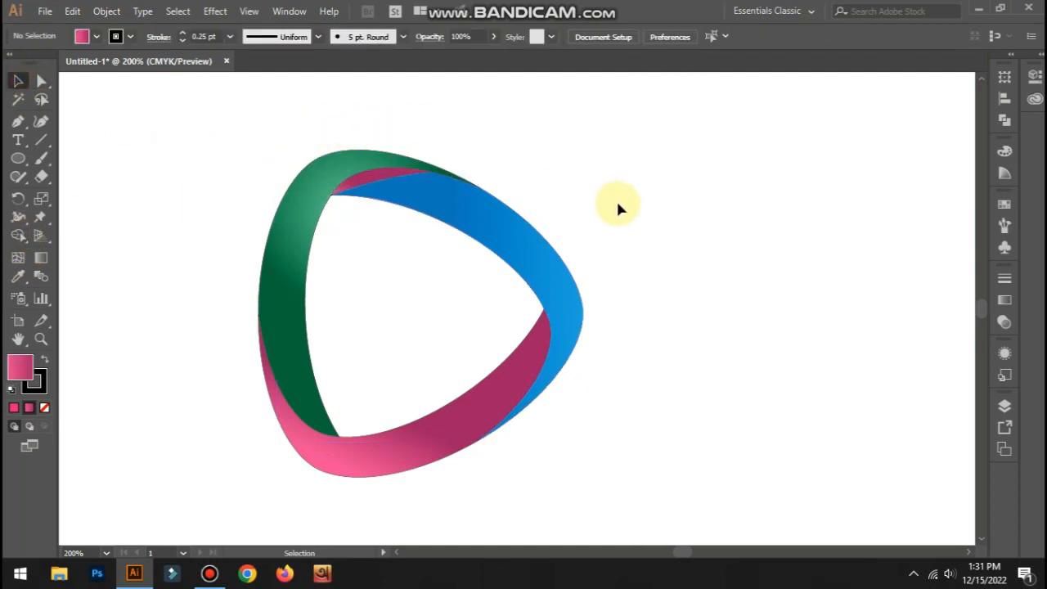
- Fill the thin pink sliver with the blue band's gradient using the Eyedropper and deselect it
{"action": "left_click", "coordinate": [376, 182]}
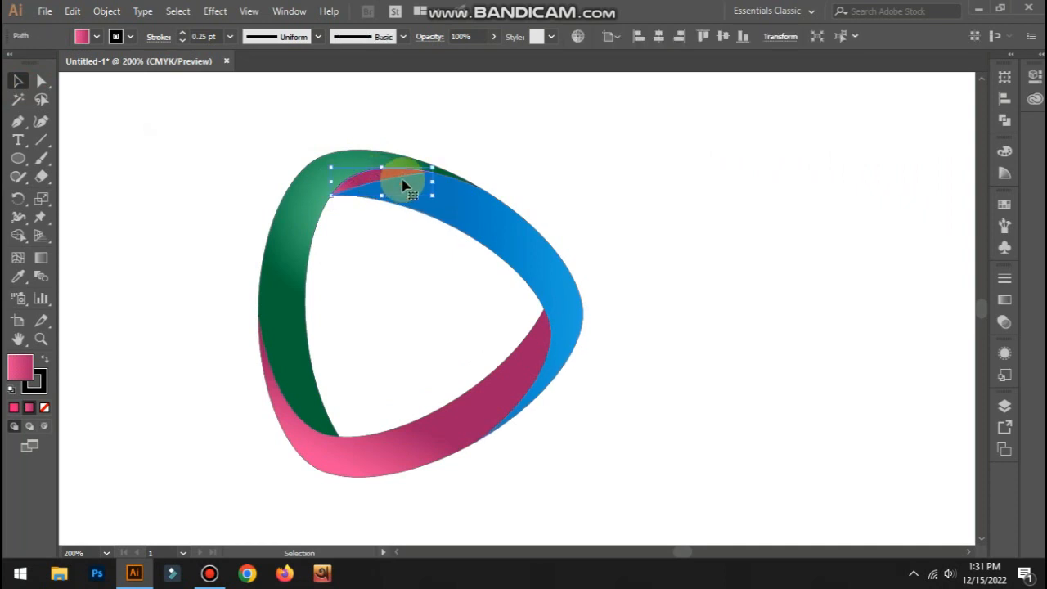
{"action": "left_click", "coordinate": [19, 279]}
{"action": "left_click", "coordinate": [453, 181]}
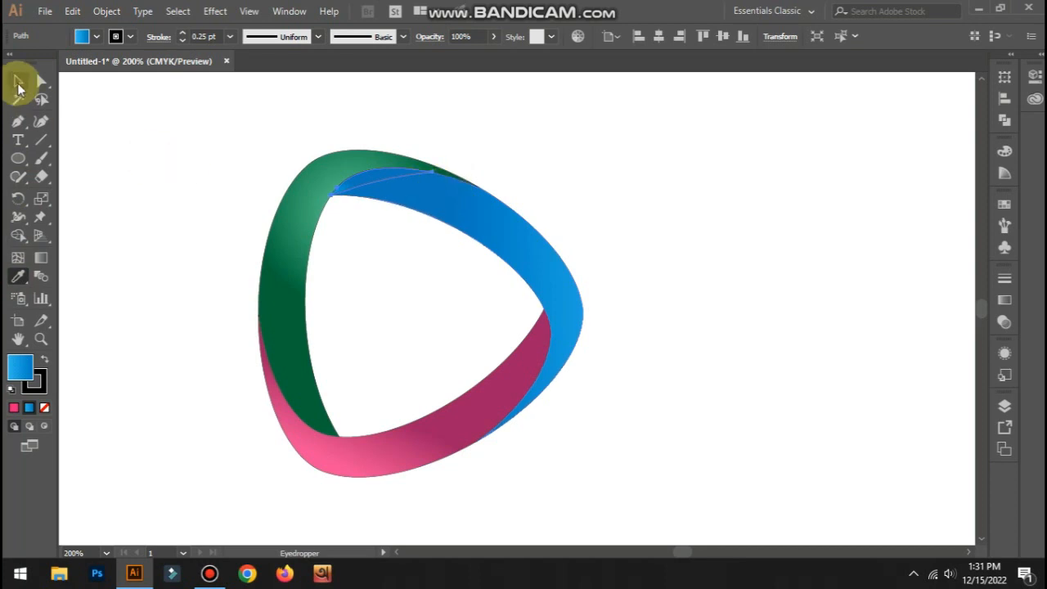
{"action": "left_click", "coordinate": [18, 81]}
{"action": "left_click", "coordinate": [219, 157]}
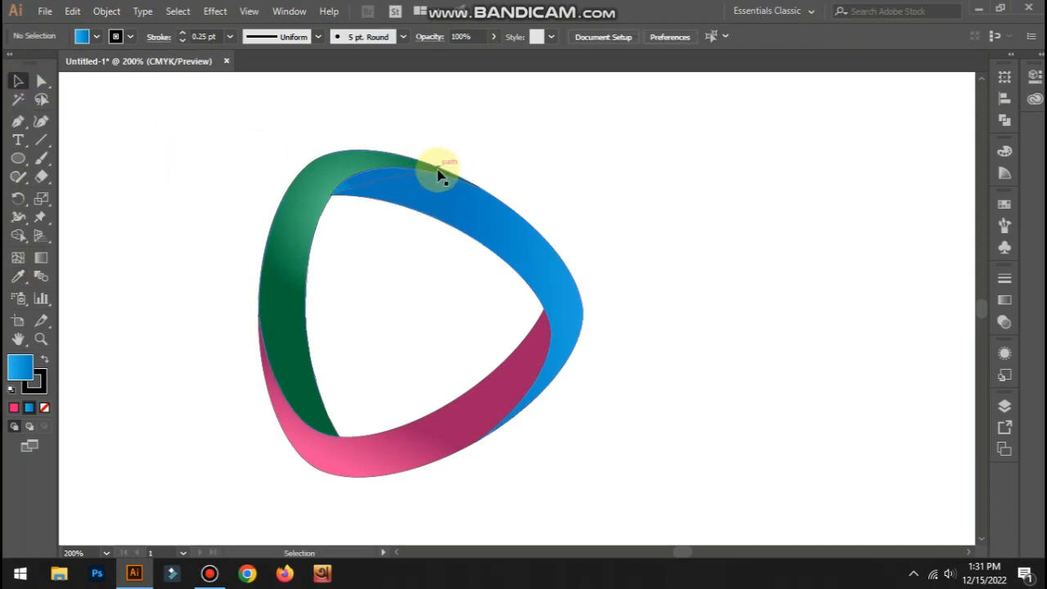
- Redraw the sliver's linear gradient as an axis at about 62° running from the blue band up beyond the green band
{"action": "left_click", "coordinate": [372, 182]}
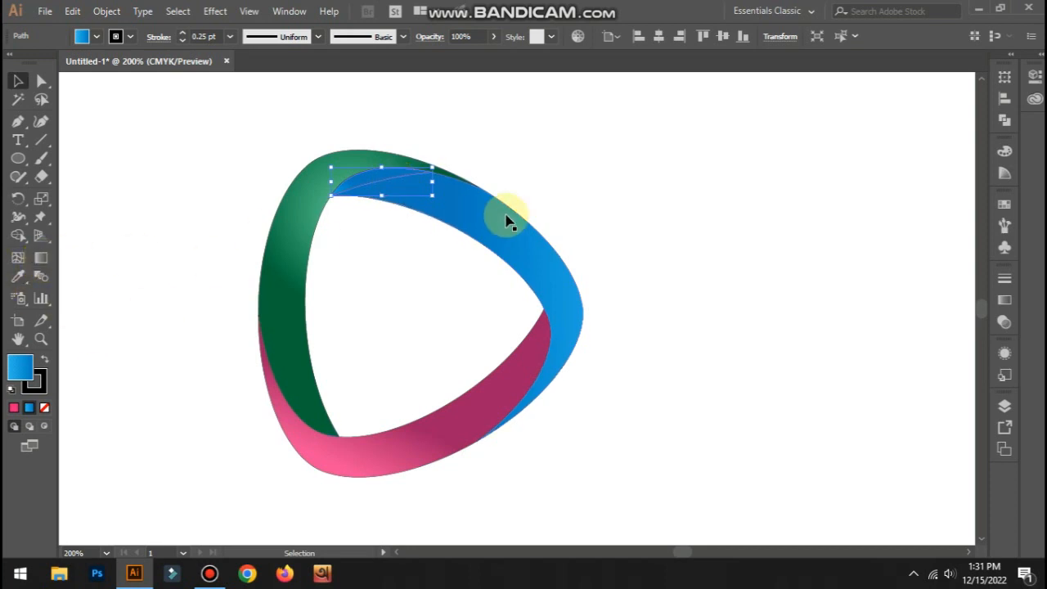
{"action": "left_click", "coordinate": [41, 258]}
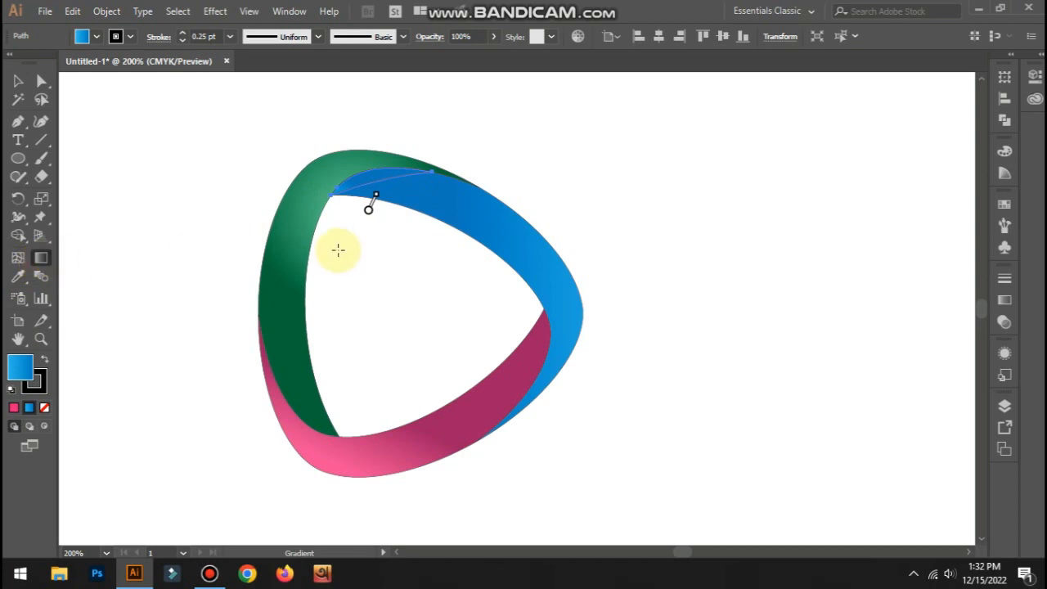
{"action": "left_click_drag", "start_coordinate": [411, 177], "coordinate": [396, 153]}
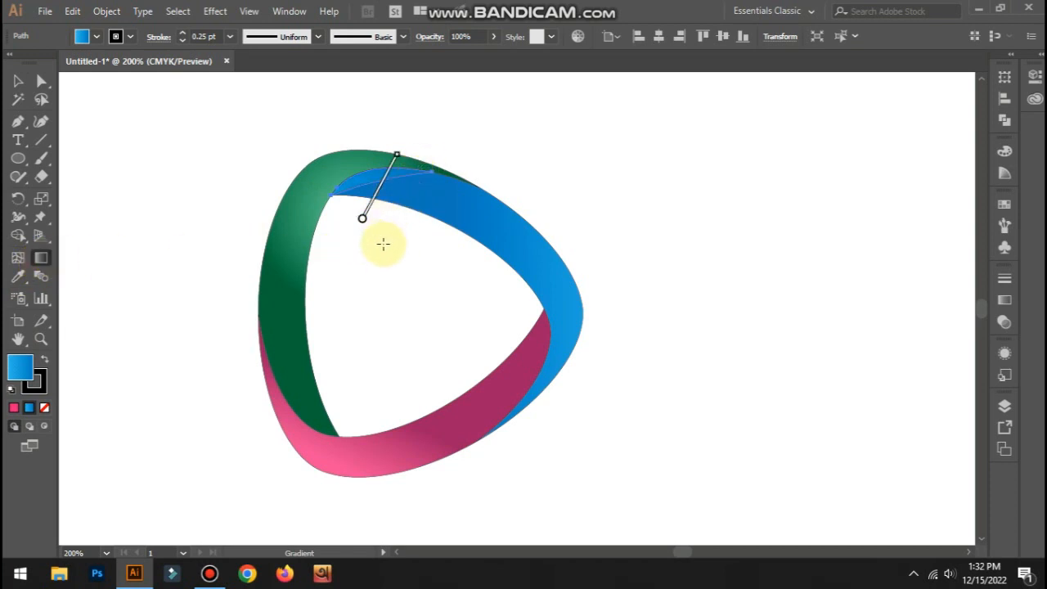
{"action": "mouse_move", "coordinate": [389, 170]}
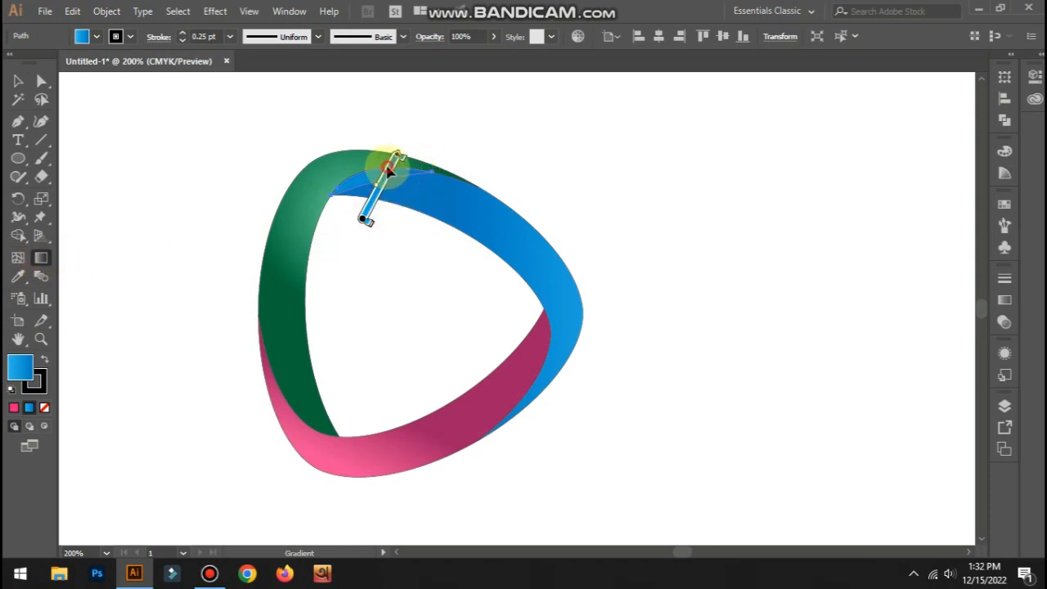
{"action": "left_click_drag", "start_coordinate": [389, 170], "coordinate": [416, 154]}
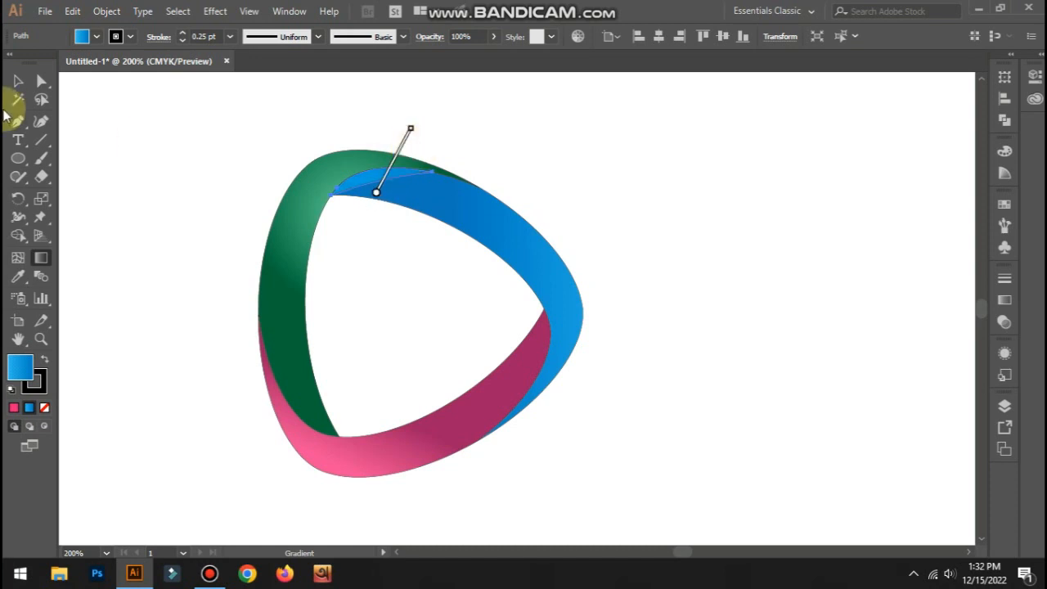
{"action": "left_click", "coordinate": [18, 81]}
{"action": "left_click", "coordinate": [41, 121]}
{"action": "left_click", "coordinate": [513, 144]}
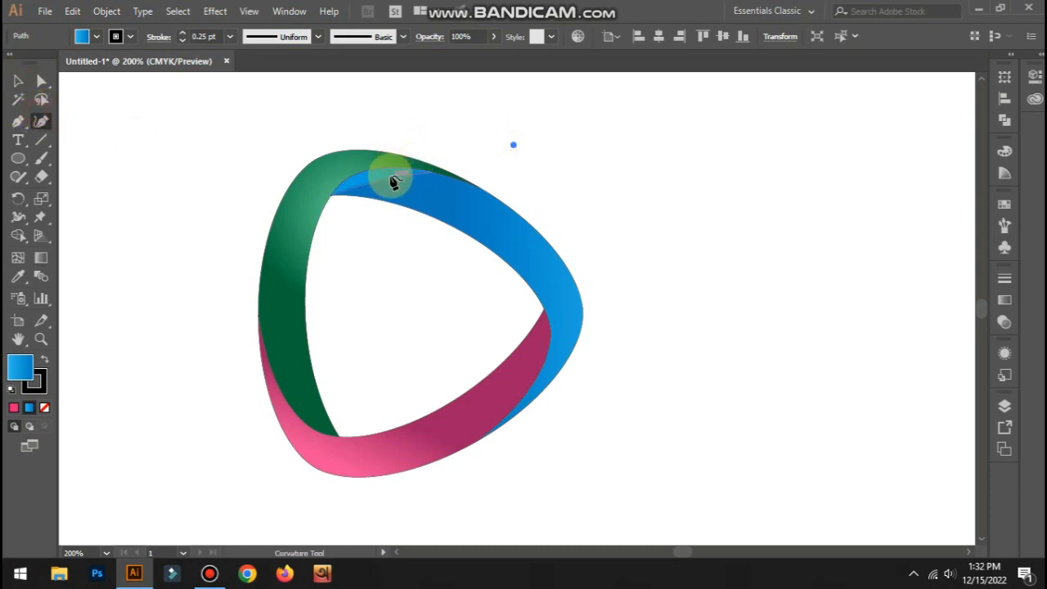
{"action": "left_click", "coordinate": [18, 81]}
{"action": "left_click", "coordinate": [619, 141]}
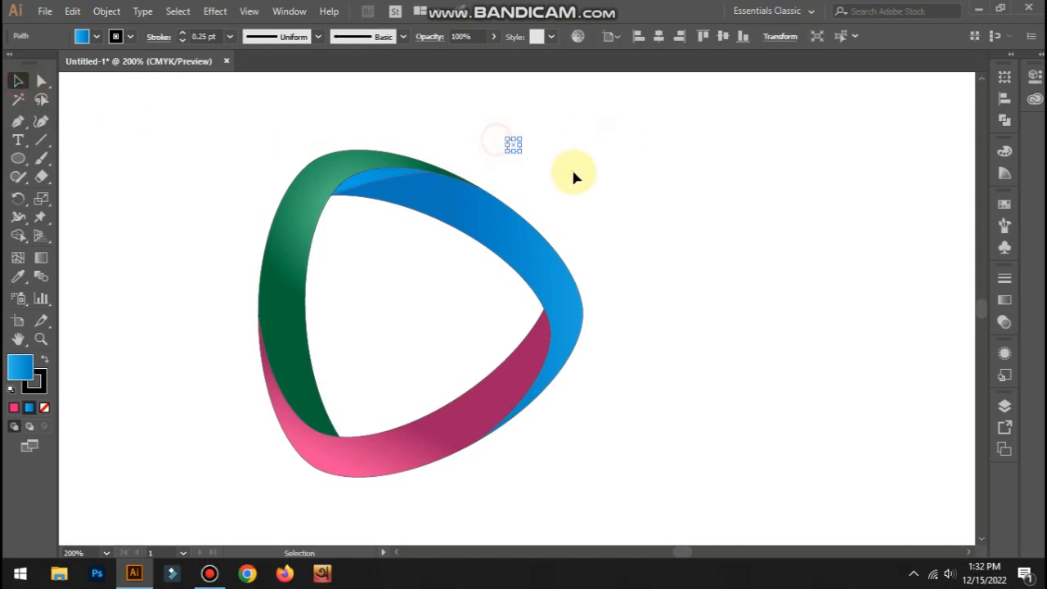
- Start a Transform effect on the blue sliver with preview on, 2 copies and a 120° rotation angle
{"action": "left_click", "coordinate": [379, 175]}
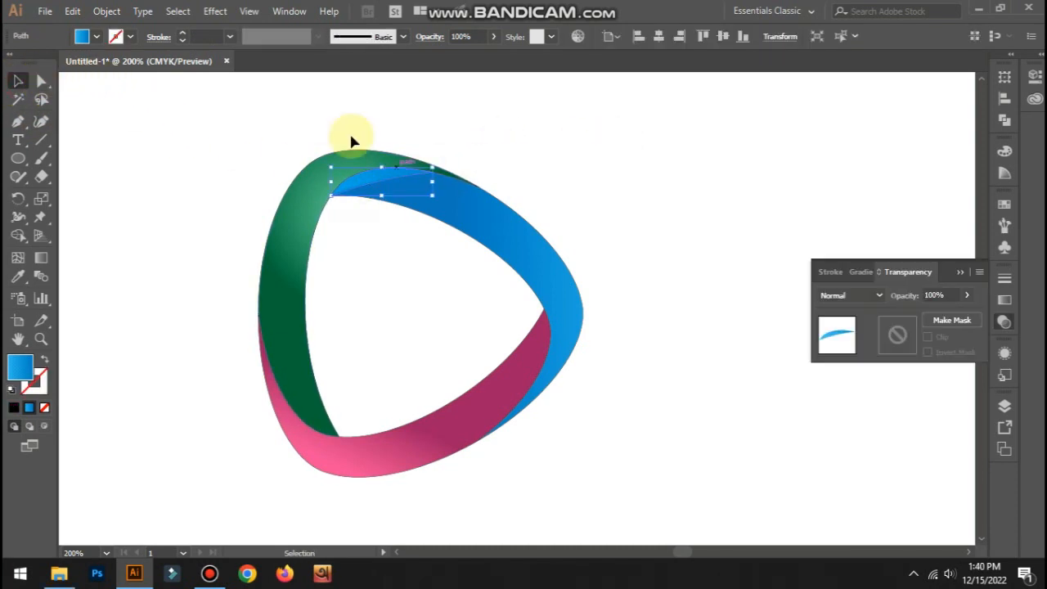
{"action": "left_click", "coordinate": [178, 11]}
{"action": "mouse_move", "coordinate": [215, 11]}
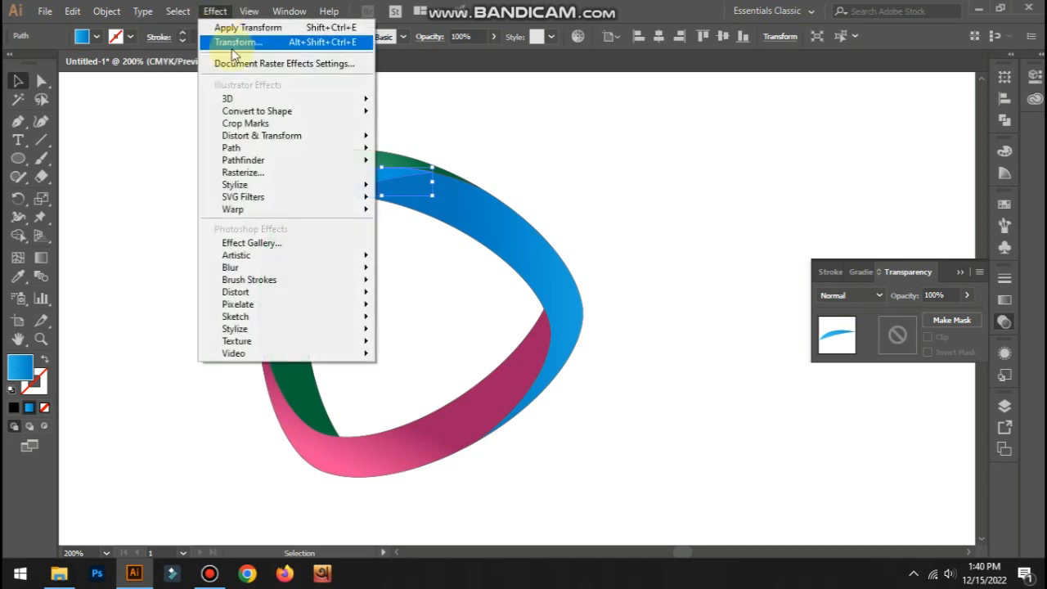
{"action": "mouse_move", "coordinate": [245, 135]}
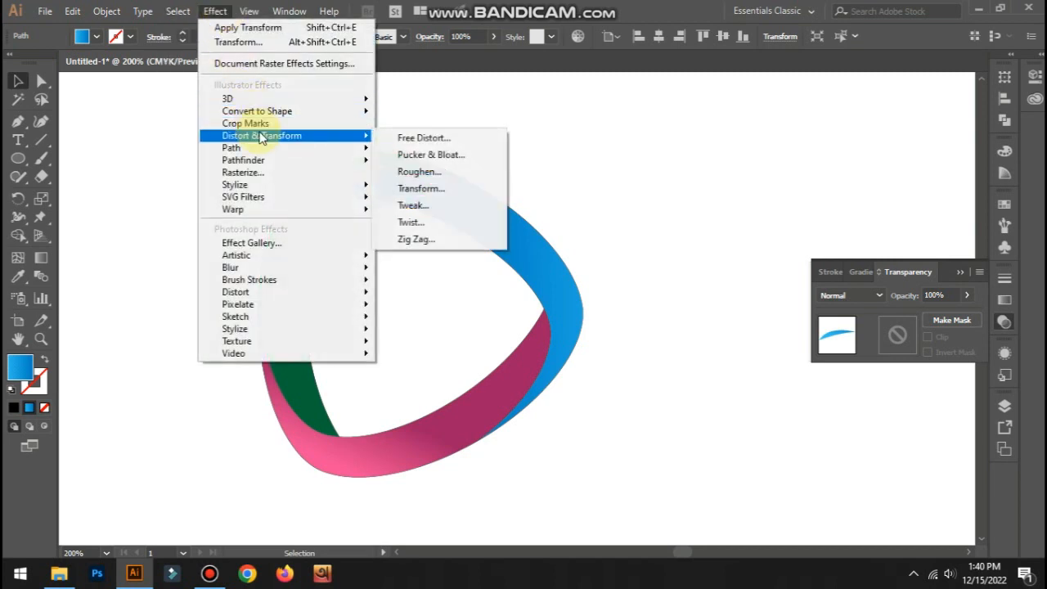
{"action": "left_click", "coordinate": [448, 189]}
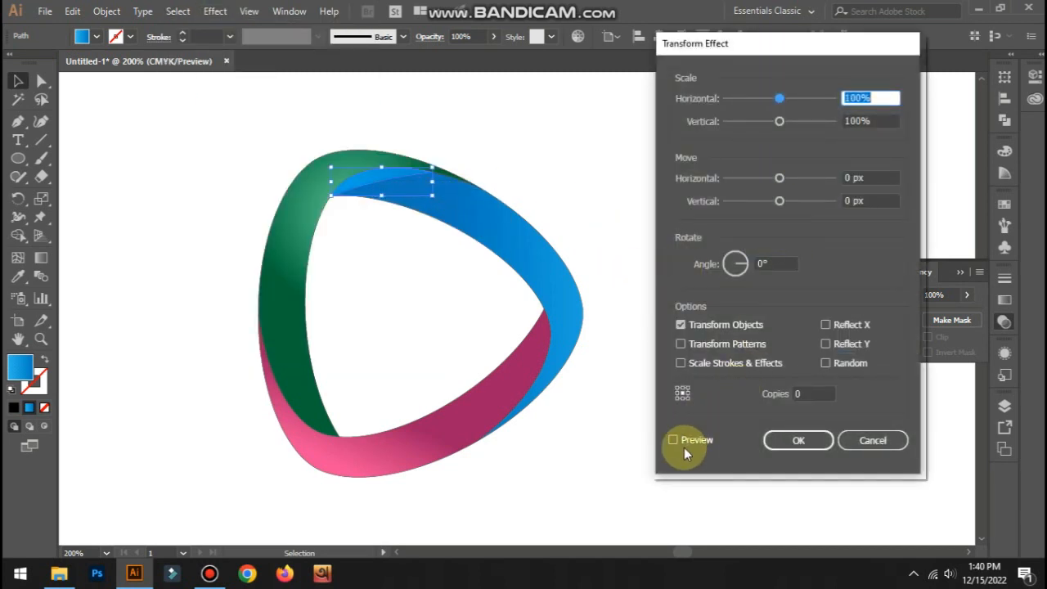
{"action": "left_click", "coordinate": [684, 441]}
{"action": "left_click", "coordinate": [815, 392]}
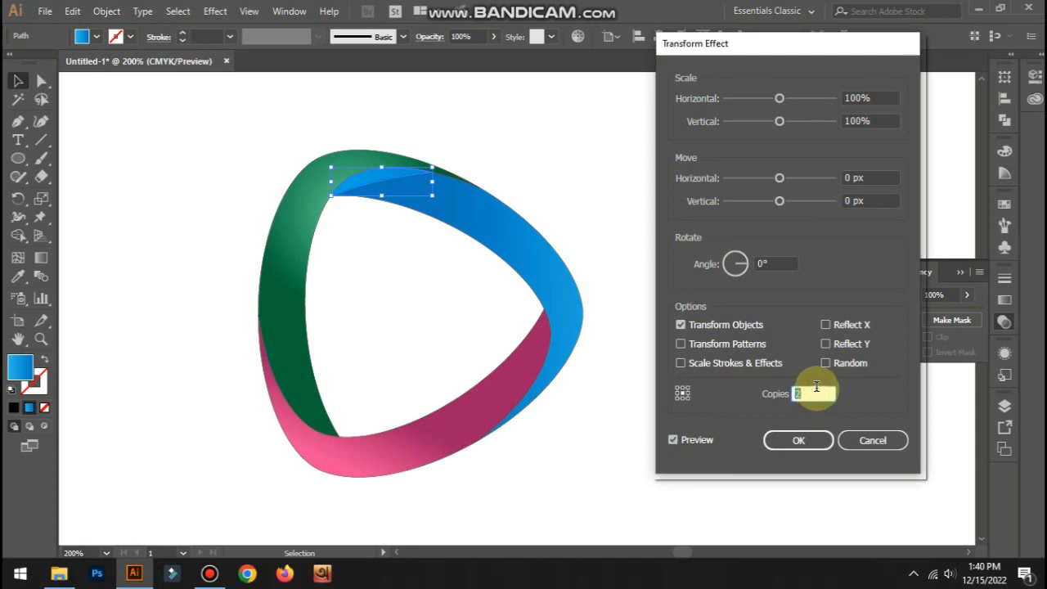
{"action": "left_click", "coordinate": [768, 265]}
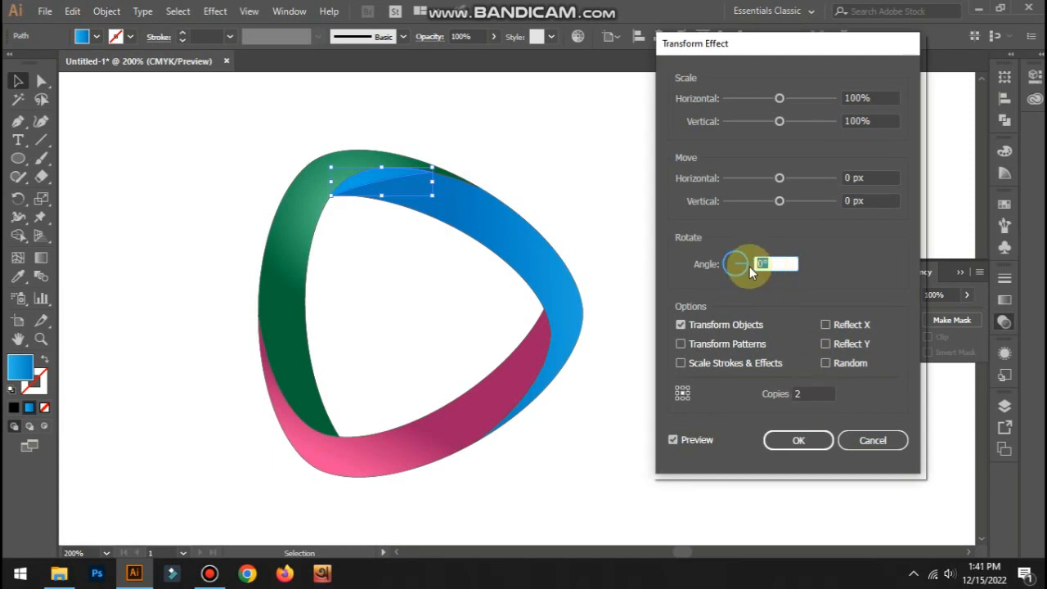
{"action": "type", "text": "12"}
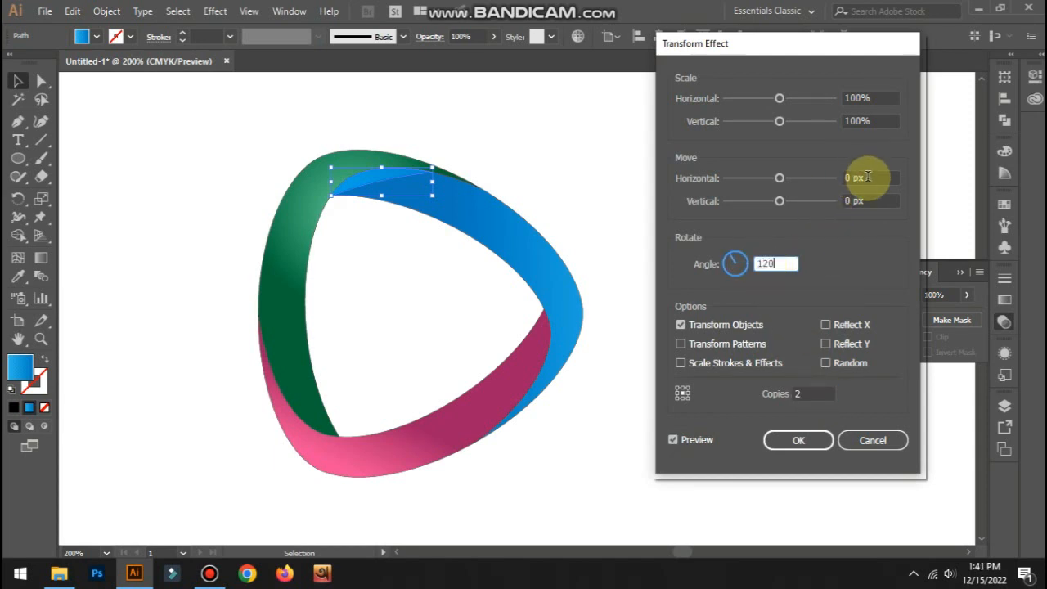
- Set the Transform effect's horizontal move to 5 px and its vertical move to 21 px
{"action": "left_click", "coordinate": [850, 177]}
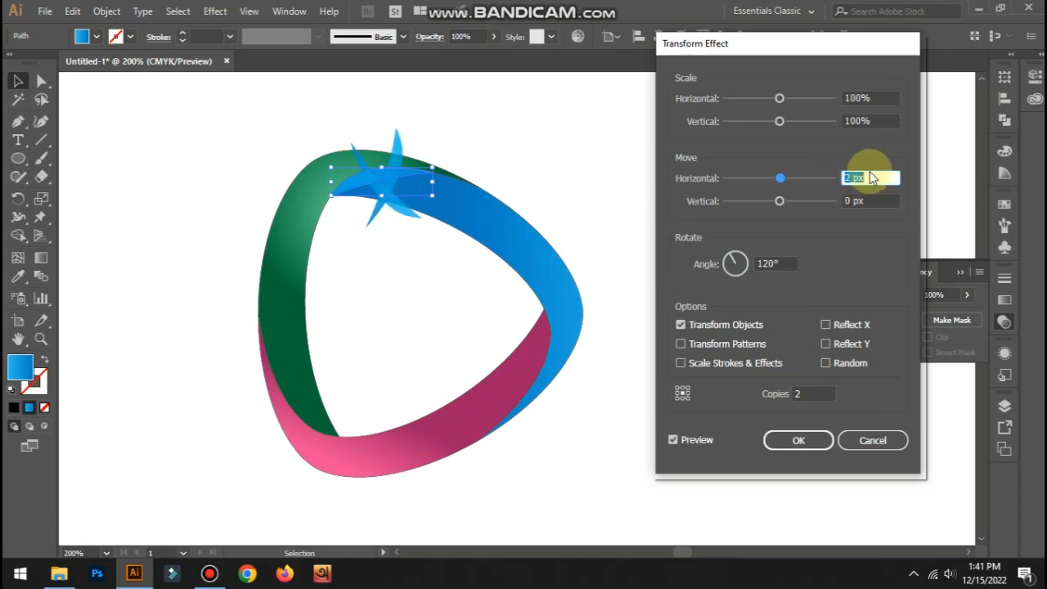
{"action": "left_click", "coordinate": [859, 202]}
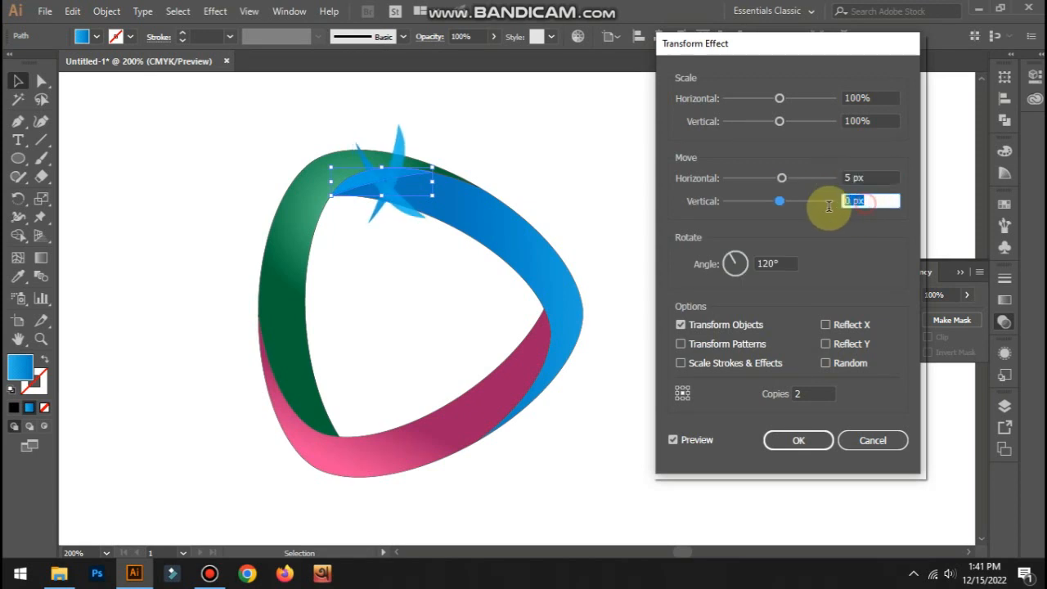
{"action": "key", "text": "Up"}
{"action": "key", "text": "Up"}
{"action": "key", "text": "Up"}
{"action": "key", "text": "Up"}
{"action": "key", "text": "Up"}
{"action": "key", "text": "Up"}
{"action": "key", "text": "Up"}
{"action": "key", "text": "Up"}
{"action": "key", "text": "Up"}
{"action": "key", "text": "Up"}
{"action": "key", "text": "Up"}
{"action": "key", "text": "Up"}
{"action": "key", "text": "Up"}
{"action": "key", "text": "Up"}
{"action": "key", "text": "Up"}
{"action": "key", "text": "Up"}
{"action": "key", "text": "Up"}
{"action": "key", "text": "Up"}
{"action": "key", "text": "Up"}
{"action": "key", "text": "Up"}
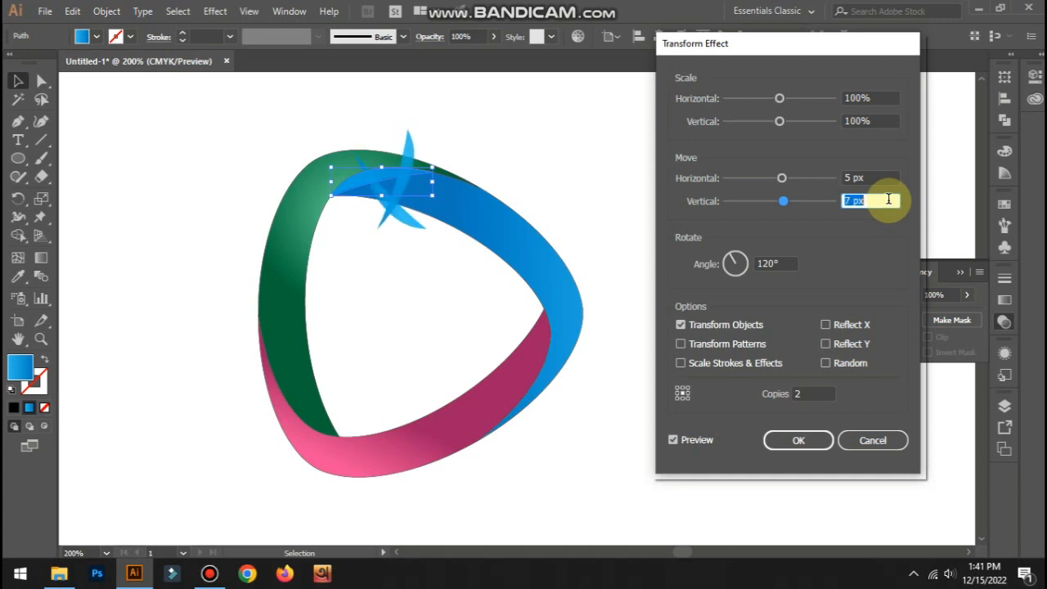
{"action": "key", "text": "Up"}
- Set the Transform effect's horizontal move to -19 px and apply the effect to the sliver
{"action": "left_click", "coordinate": [850, 177]}
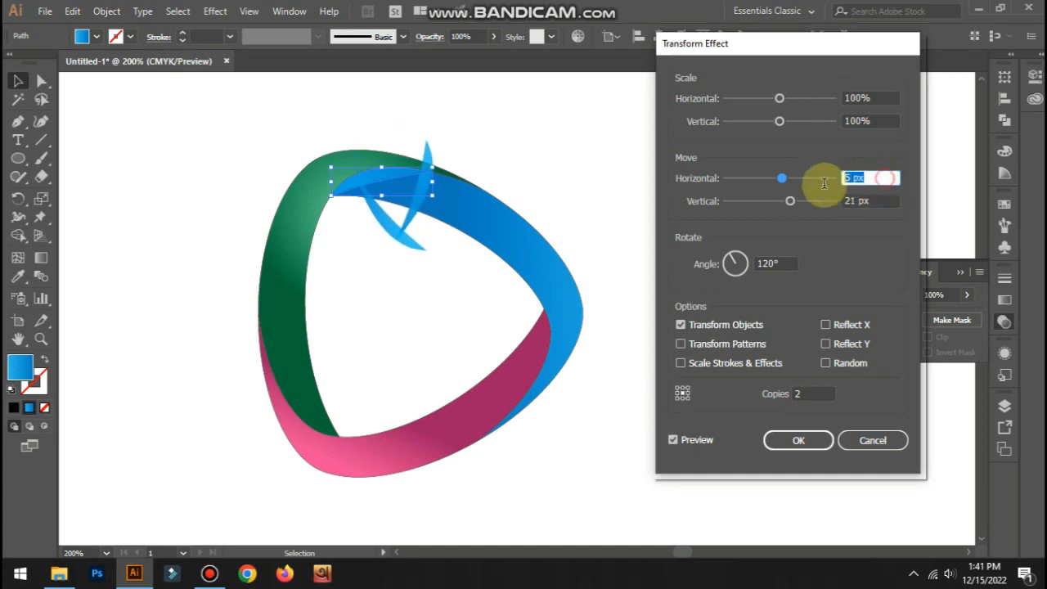
{"action": "key", "text": "Down"}
{"action": "key", "text": "Down"}
{"action": "key", "text": "Down"}
{"action": "key", "text": "Down"}
{"action": "key", "text": "Down"}
{"action": "key", "text": "Down"}
{"action": "key", "text": "Down"}
{"action": "key", "text": "Down"}
{"action": "key", "text": "Down"}
{"action": "key", "text": "Down"}
{"action": "key", "text": "Down"}
{"action": "key", "text": "Down"}
{"action": "key", "text": "Down"}
{"action": "key", "text": "Down"}
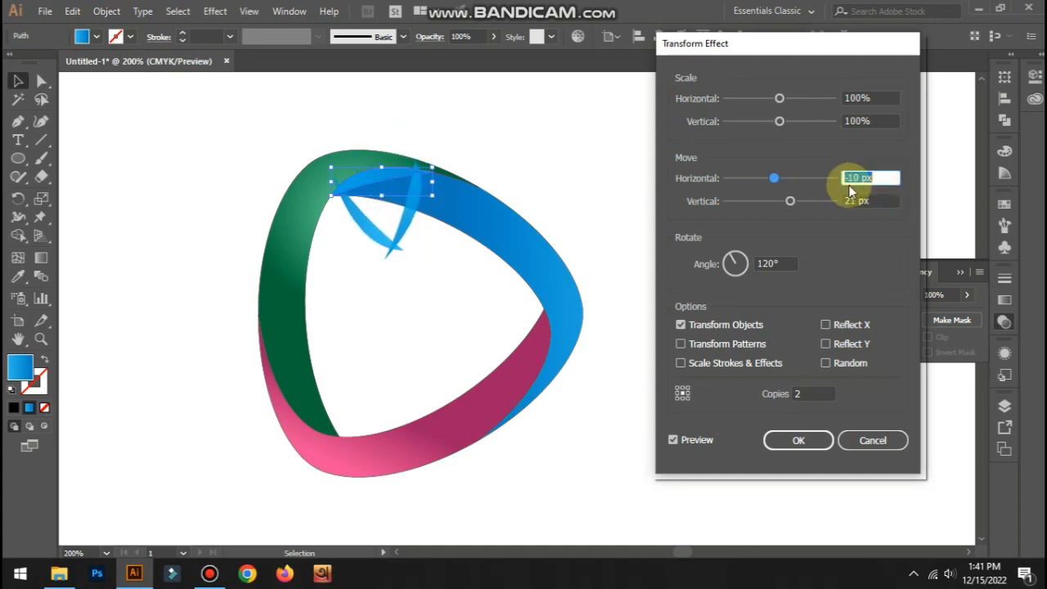
{"action": "key", "text": "Up"}
{"action": "key", "text": "Up"}
{"action": "key", "text": "Up"}
{"action": "key", "text": "Up"}
{"action": "key", "text": "Up"}
{"action": "key", "text": "Up"}
{"action": "key", "text": "Up"}
{"action": "key", "text": "Up"}
{"action": "key", "text": "Down"}
{"action": "key", "text": "Down"}
{"action": "key", "text": "Down"}
{"action": "key", "text": "Down"}
{"action": "key", "text": "Down"}
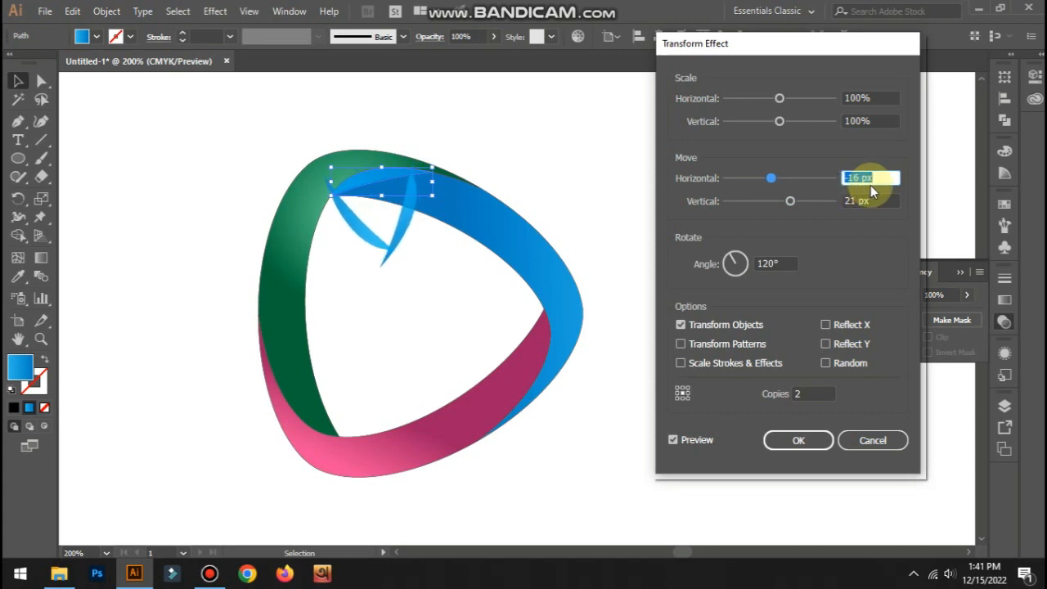
{"action": "key", "text": "Down"}
{"action": "key", "text": "Down"}
{"action": "key", "text": "Down"}
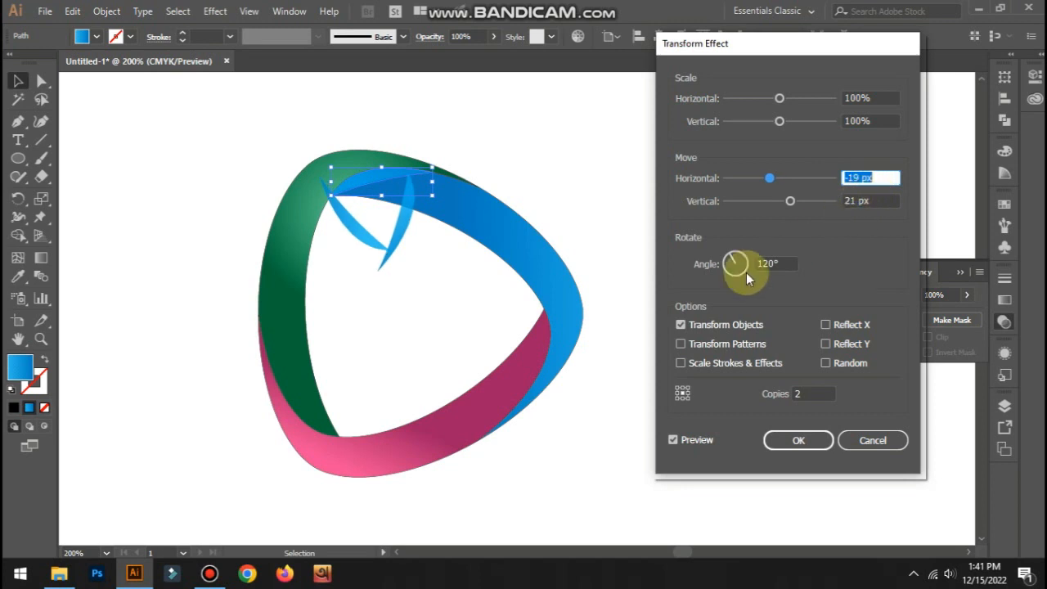
{"action": "left_click", "coordinate": [787, 443]}
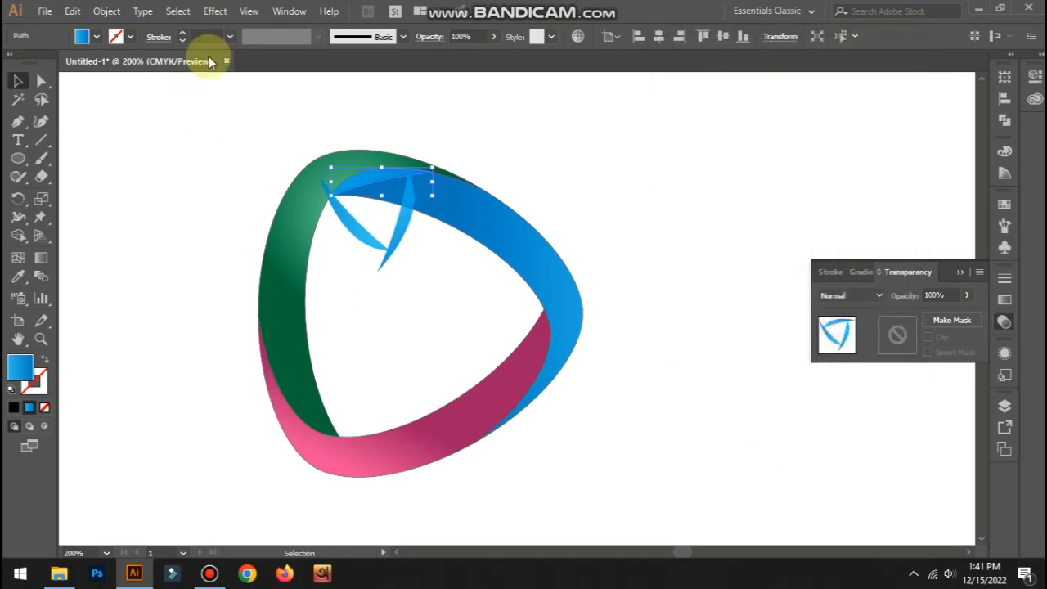
- Expand the appearance of the transformed sliver and ungroup the resulting three pieces
{"action": "left_click", "coordinate": [106, 11]}
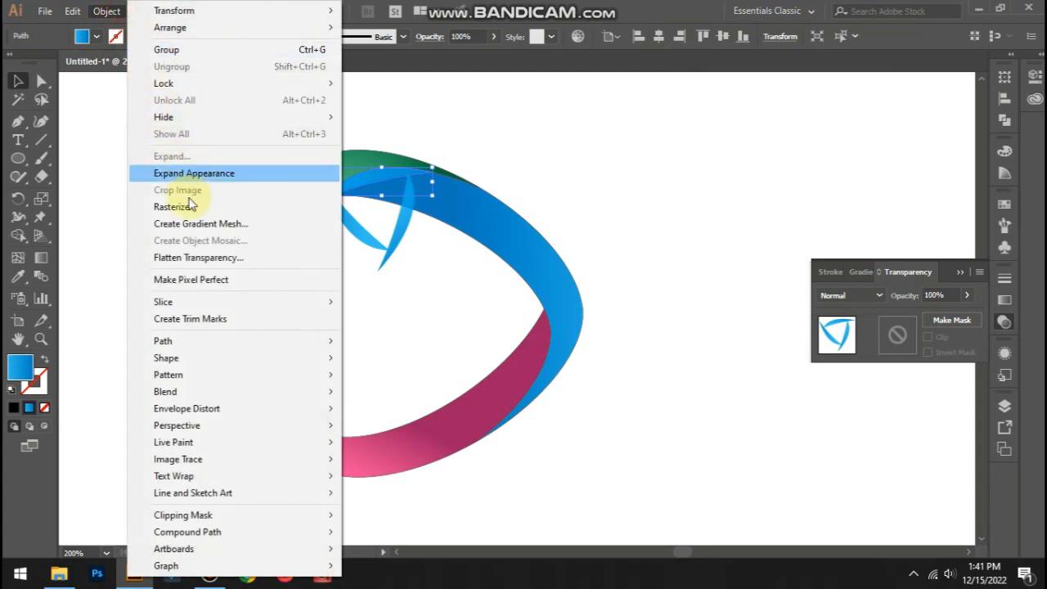
{"action": "left_click", "coordinate": [197, 172]}
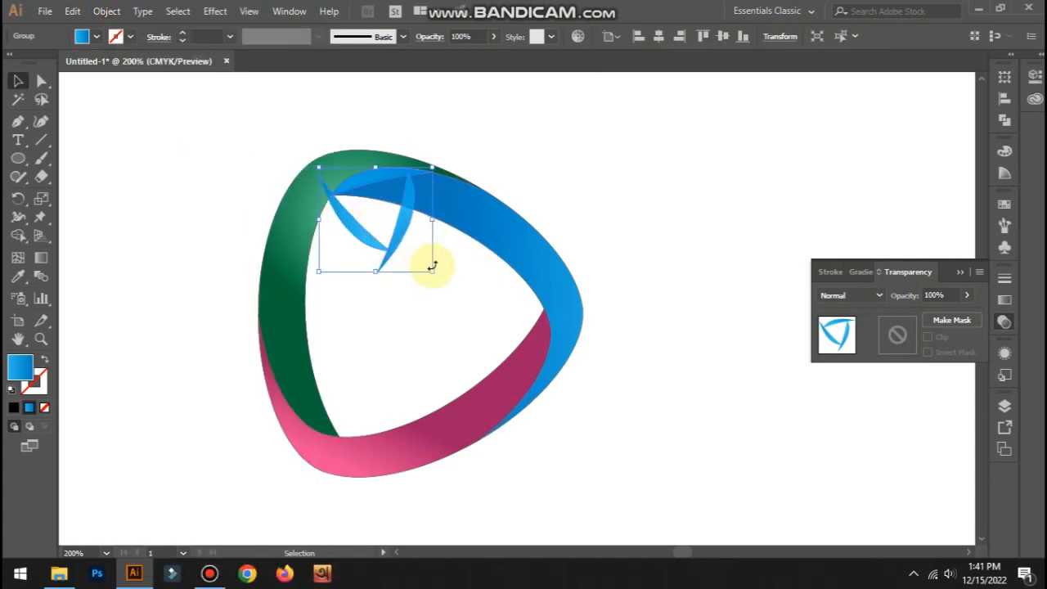
{"action": "right_click", "coordinate": [407, 229]}
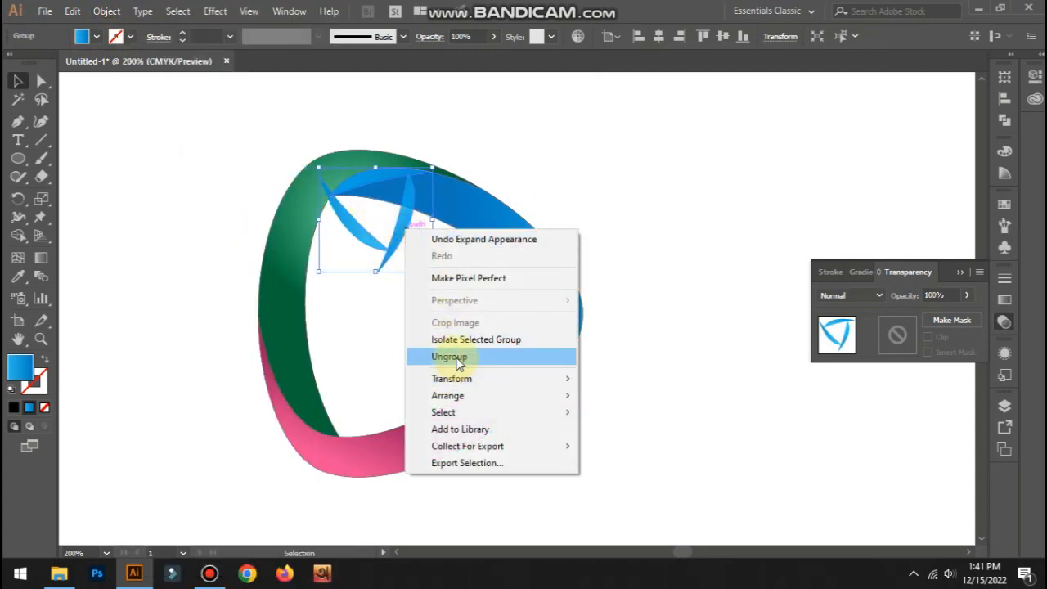
{"action": "left_click", "coordinate": [458, 360]}
- Move the near-vertical blue sliver onto the pink band's upper tip, along the inner edge of the blue band
{"action": "left_click", "coordinate": [659, 297]}
{"action": "left_click_drag", "start_coordinate": [409, 233], "coordinate": [544, 365]}
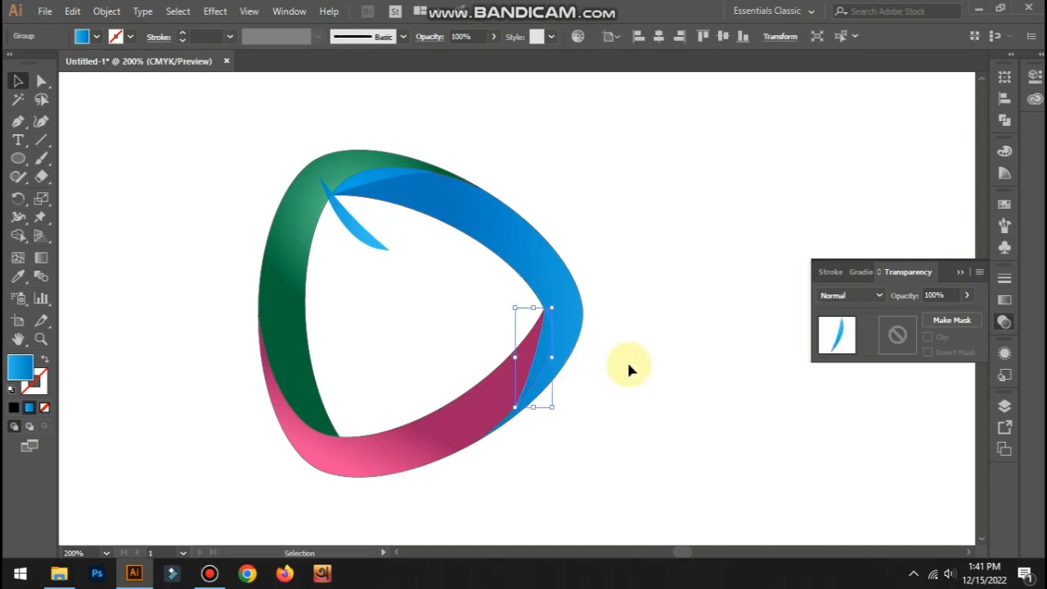
{"action": "left_click", "coordinate": [628, 365]}
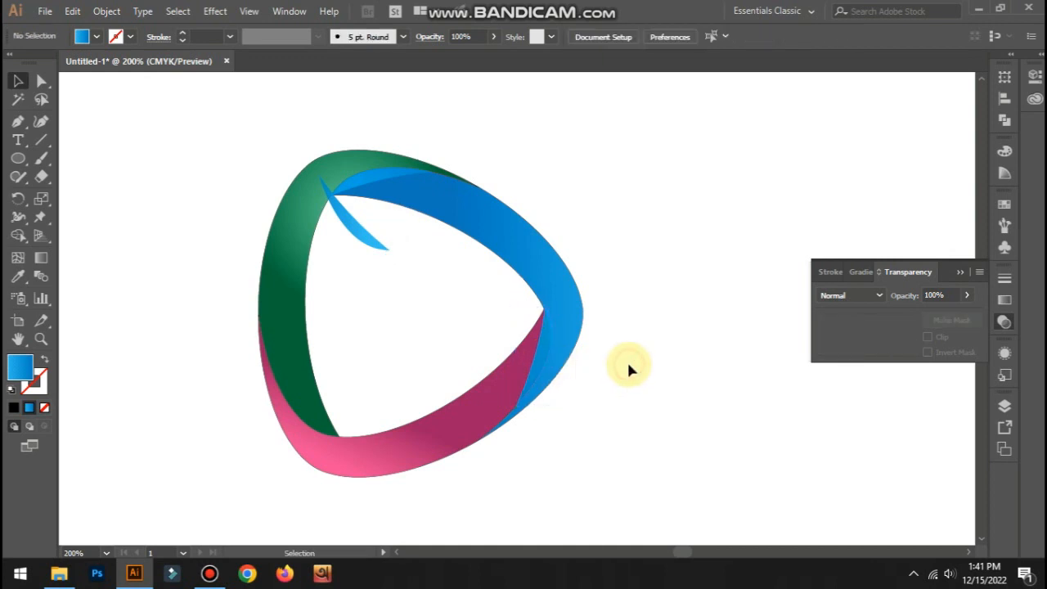
- Recolor the sliver at the pink band's tip by sampling the pink band with the Eyedropper
{"action": "left_click", "coordinate": [546, 358]}
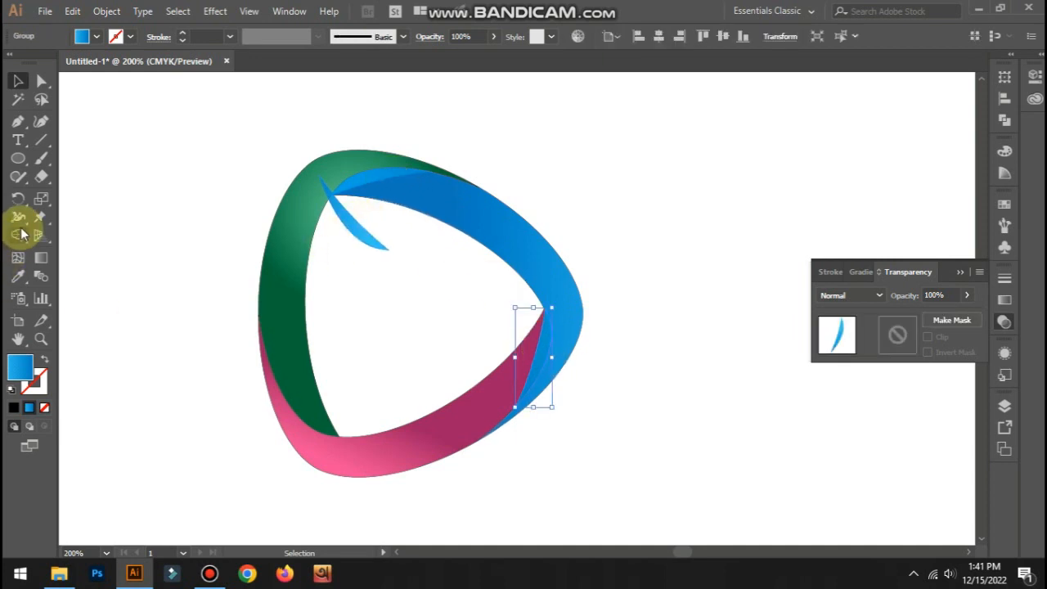
{"action": "left_click", "coordinate": [18, 276]}
{"action": "left_click", "coordinate": [483, 416]}
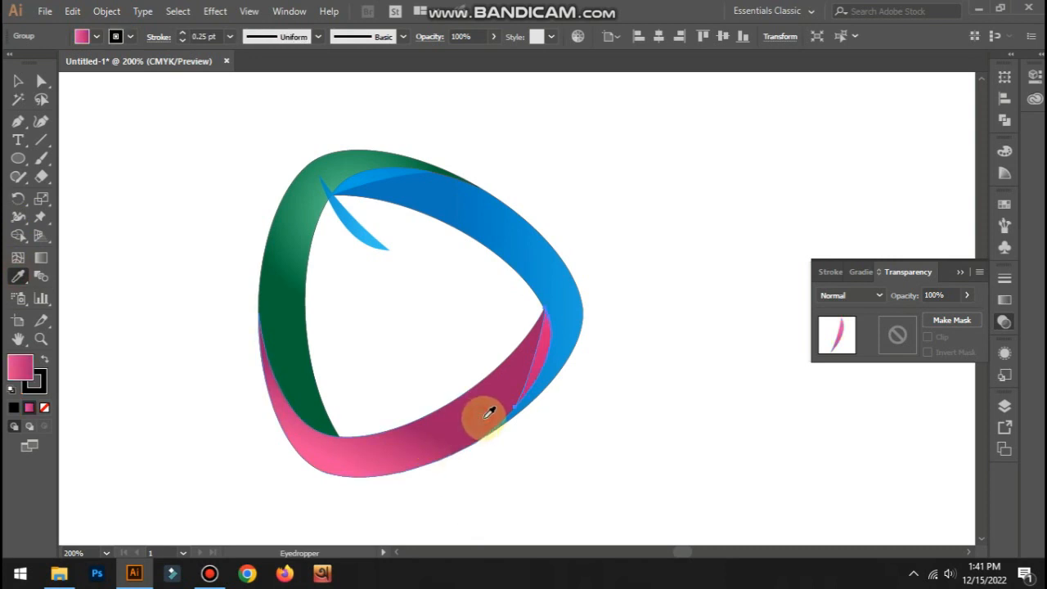
{"action": "left_click", "coordinate": [17, 85]}
{"action": "left_click", "coordinate": [124, 150]}
{"action": "left_click", "coordinate": [564, 175]}
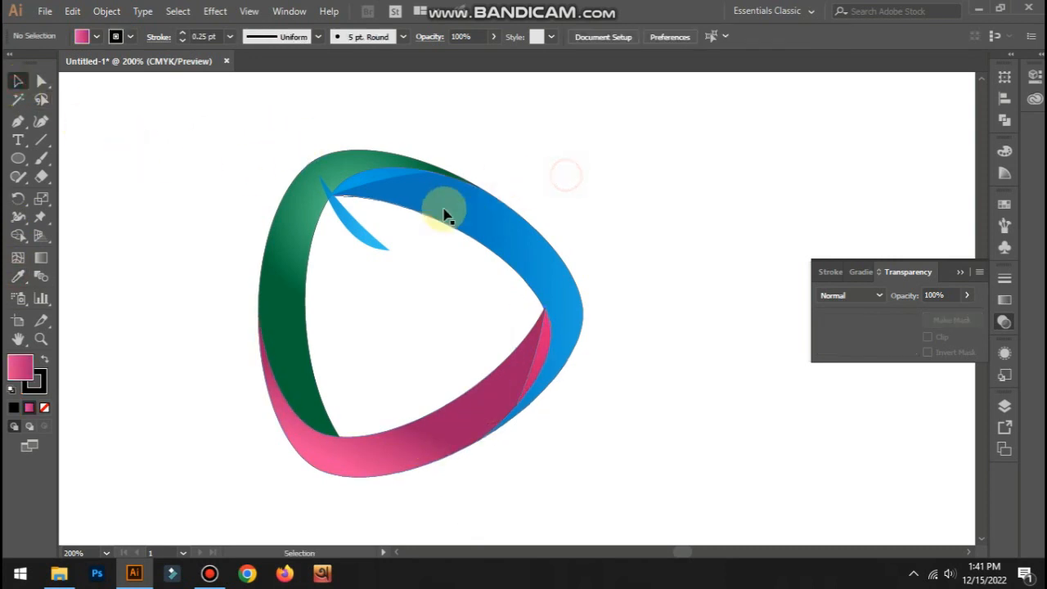
- Move the remaining loose blue sliver onto the green band's lower tip and nudge it flush with the pink band
{"action": "left_click_drag", "start_coordinate": [355, 229], "coordinate": [320, 417]}
{"action": "key", "text": "Left"}
{"action": "key", "text": "Left"}
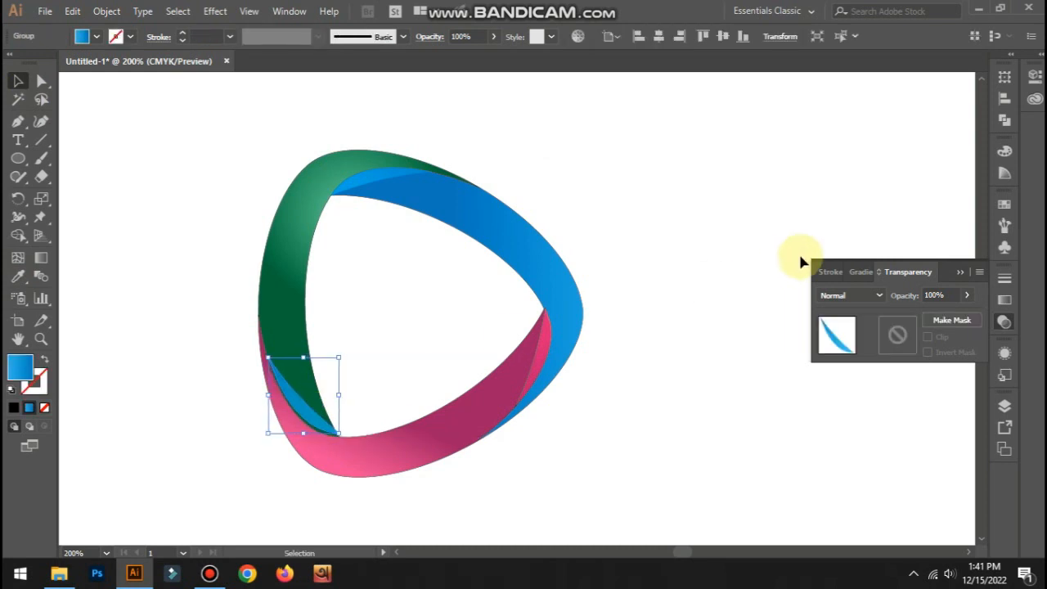
{"action": "key", "text": "Down"}
{"action": "key", "text": "Down"}
{"action": "key", "text": "Down"}
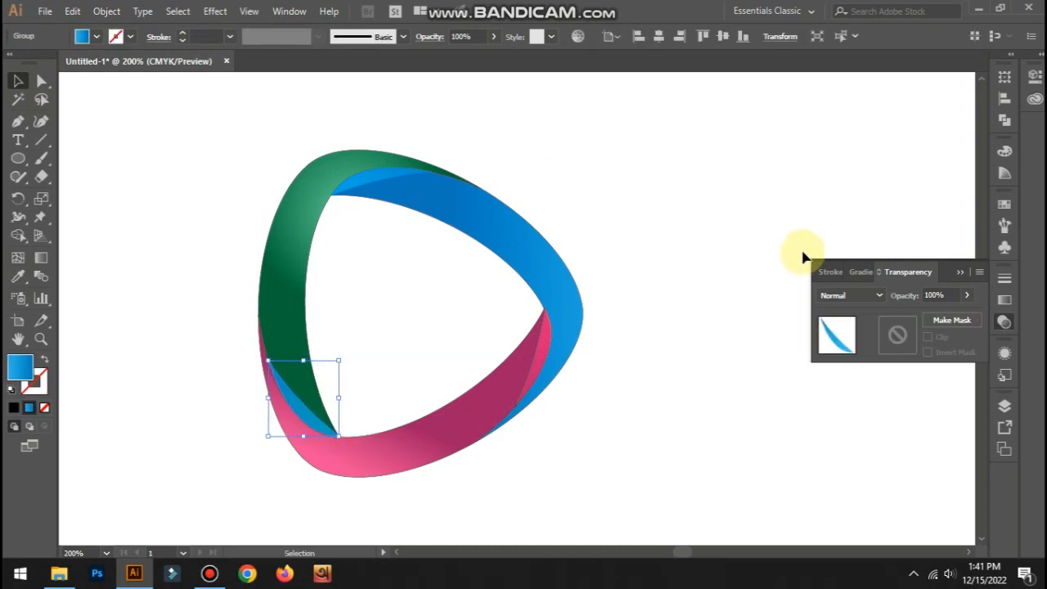
{"action": "key", "text": "ctrl+shift+bracketleft"}
{"action": "left_click", "coordinate": [720, 266]}
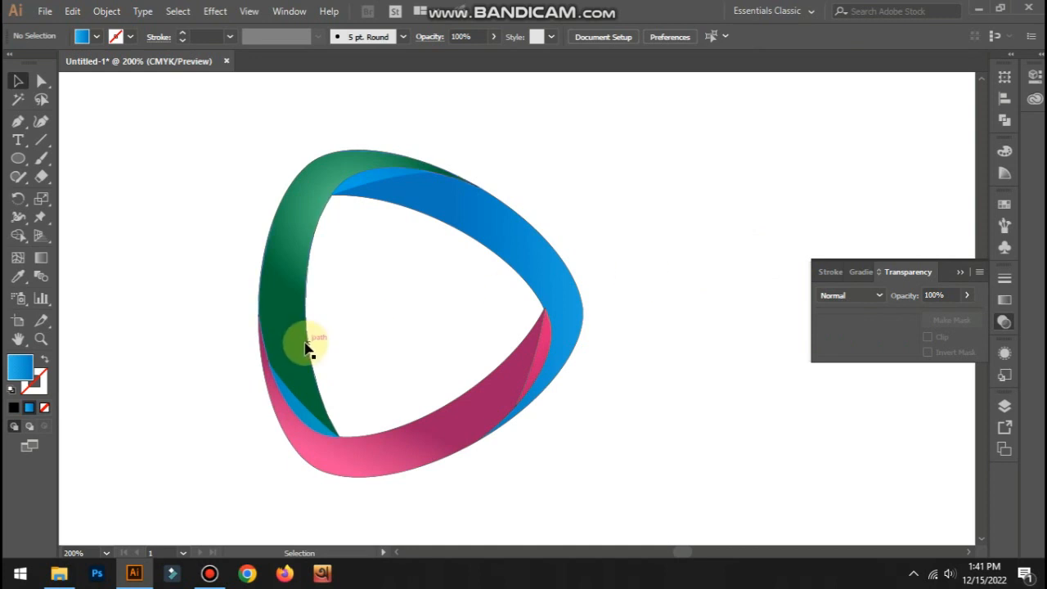
- Recolor the sliver at the green band's lower tip by sampling the green band with the Eyedropper
{"action": "left_click", "coordinate": [314, 426]}
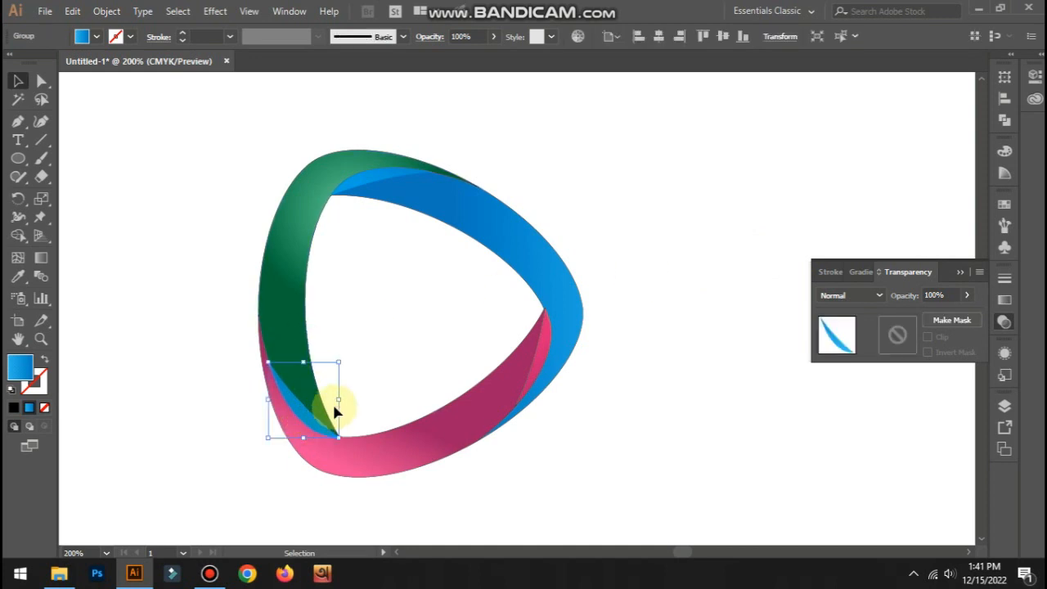
{"action": "left_click", "coordinate": [19, 276]}
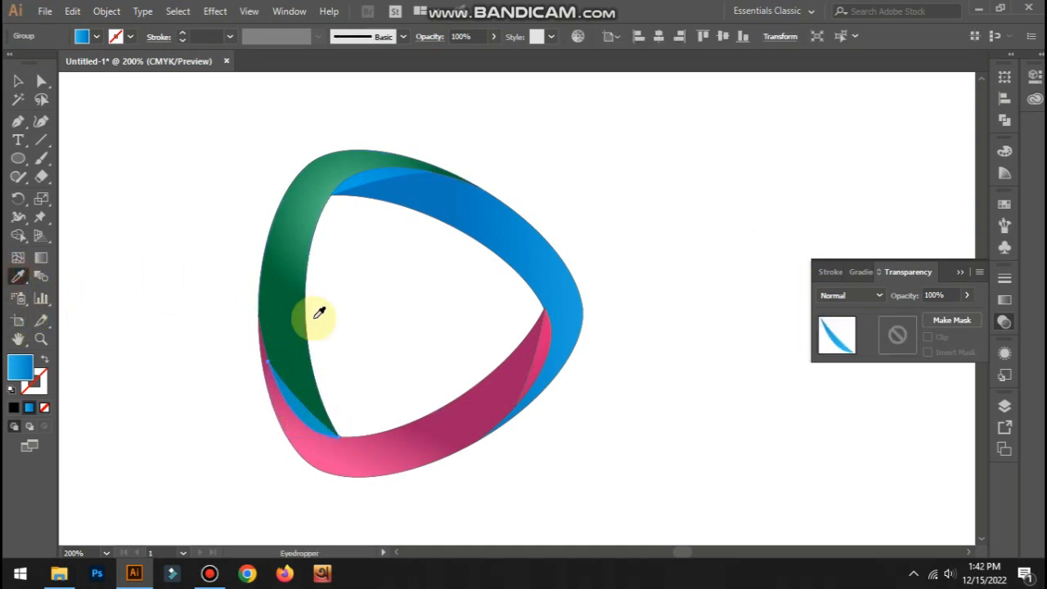
{"action": "left_click", "coordinate": [292, 323]}
{"action": "left_click", "coordinate": [18, 80]}
{"action": "left_click", "coordinate": [164, 178]}
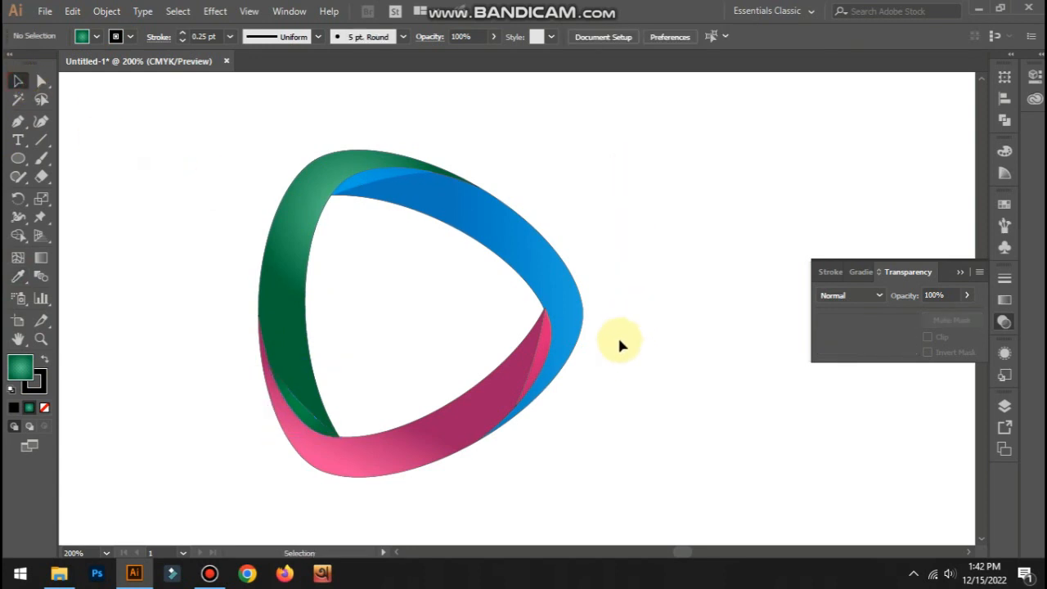
- Fill all three slivers with the White, Black preset gradient
{"action": "left_click", "coordinate": [534, 361]}
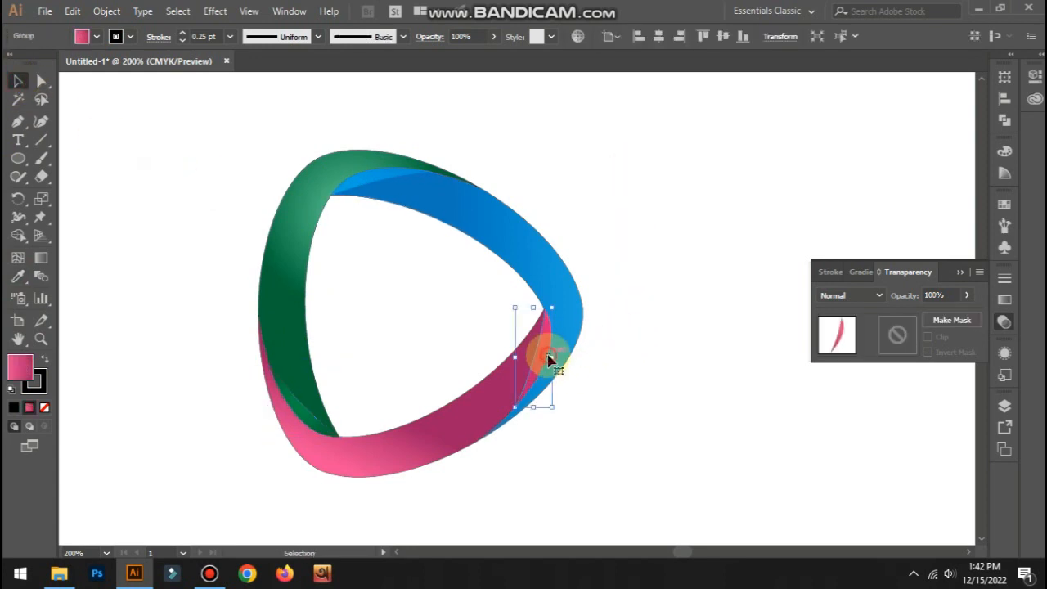
{"action": "left_click", "coordinate": [382, 171], "text": "shift"}
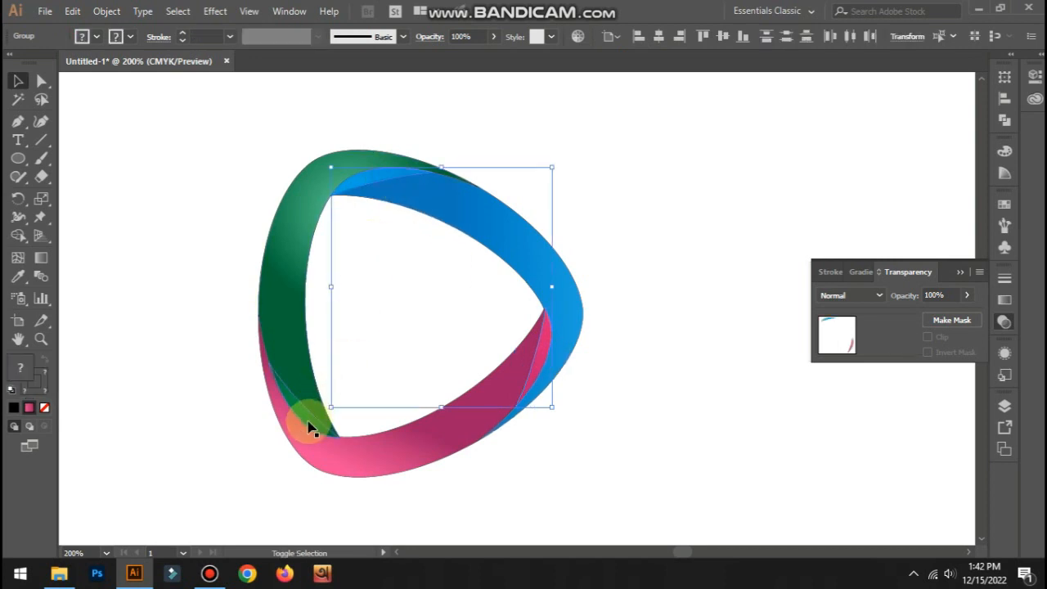
{"action": "left_click", "coordinate": [865, 272]}
{"action": "left_click", "coordinate": [830, 299]}
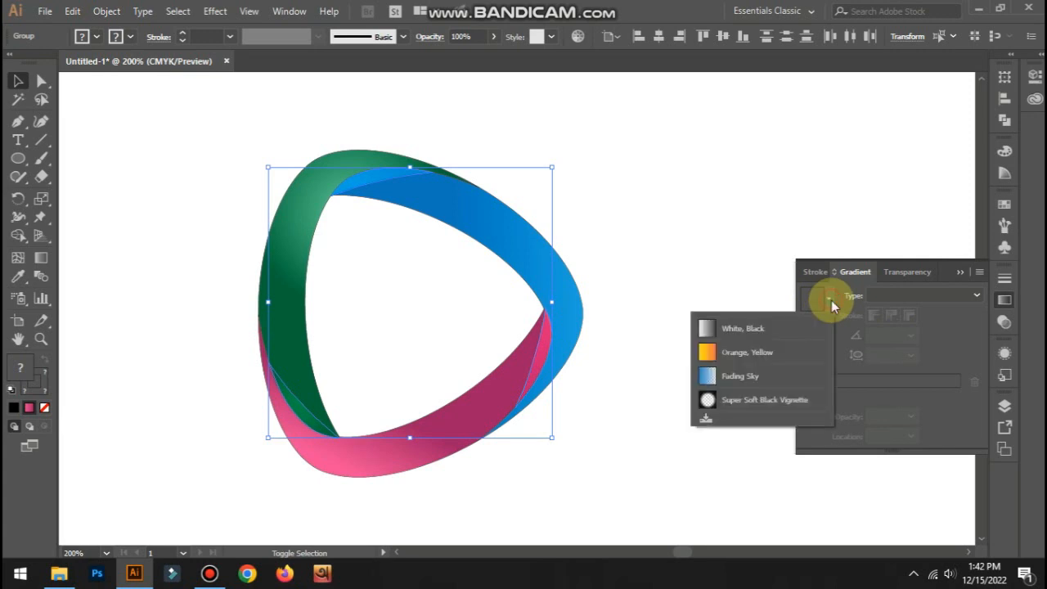
{"action": "left_click", "coordinate": [760, 329]}
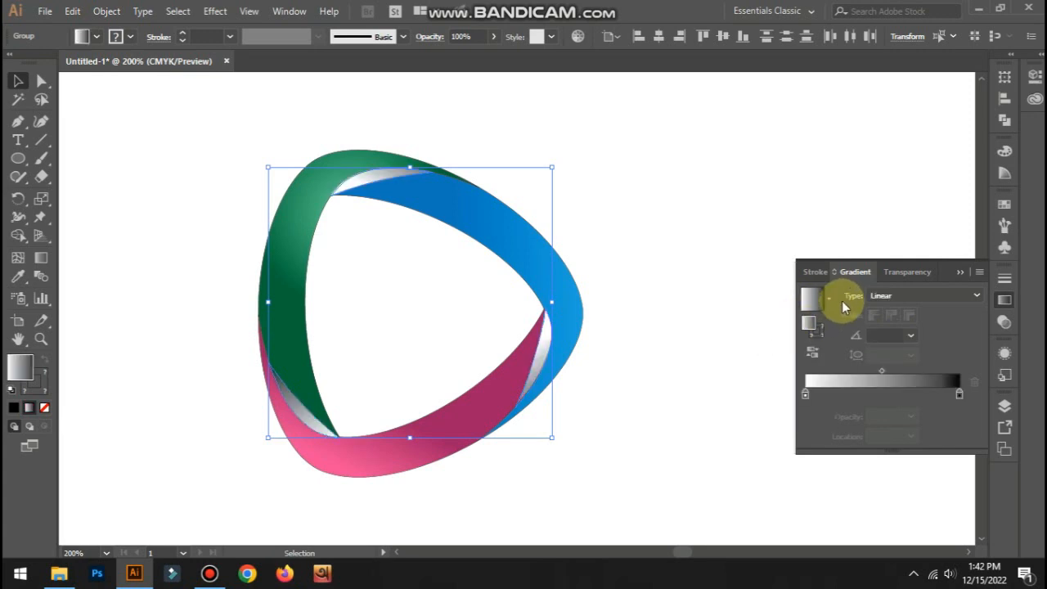
- Swap the slivers' gradient stops so the black stop sits at about 1% and the white stop at the far end
{"action": "left_click", "coordinate": [806, 394]}
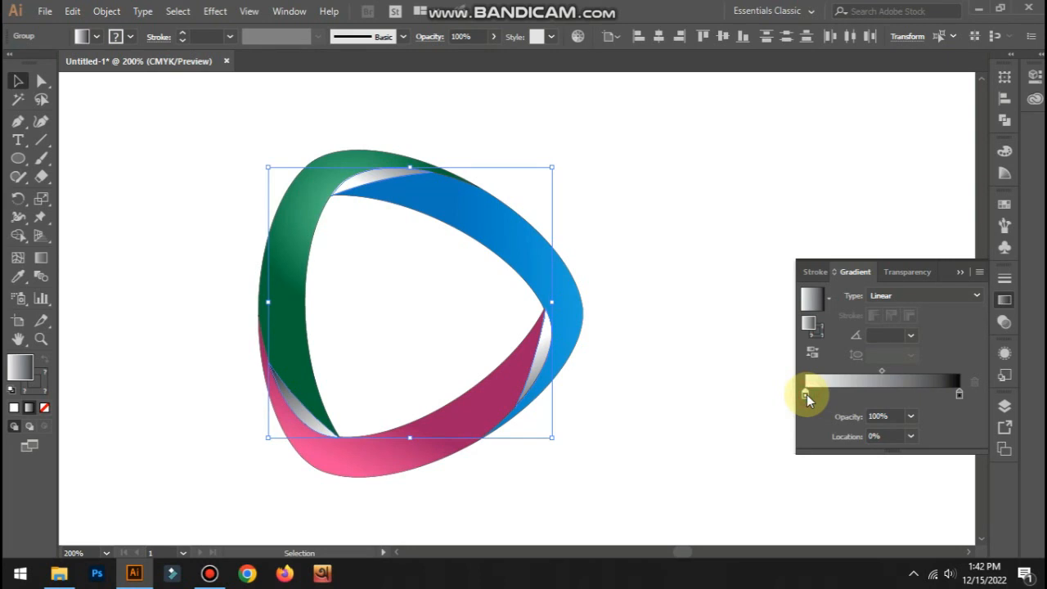
{"action": "left_click_drag", "start_coordinate": [959, 393], "coordinate": [869, 394]}
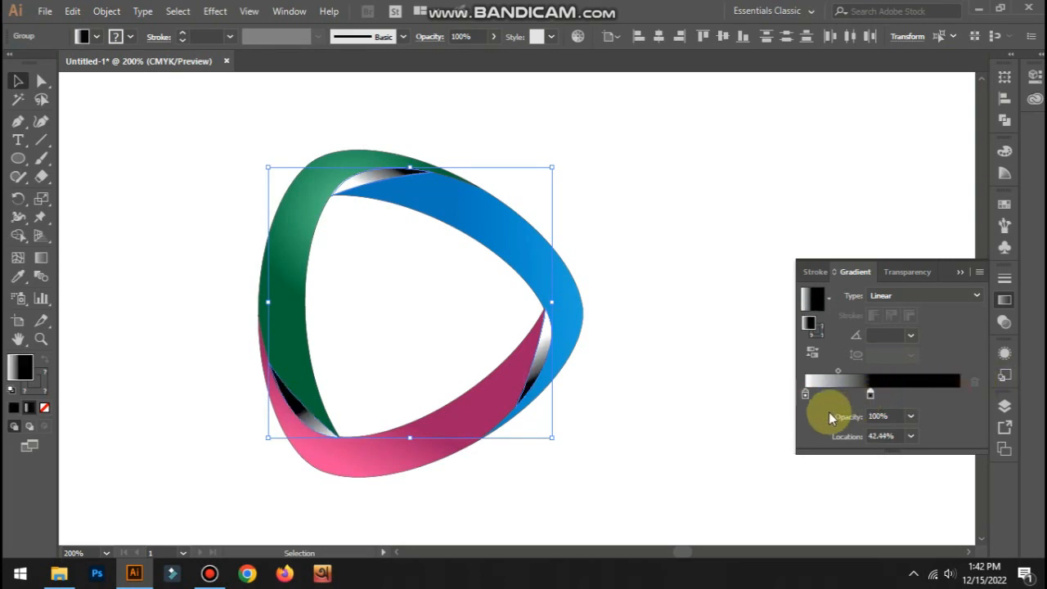
{"action": "mouse_move", "coordinate": [807, 396]}
{"action": "left_mouse_down"}
{"action": "mouse_move", "coordinate": [946, 373]}
{"action": "mouse_move", "coordinate": [957, 393]}
{"action": "left_mouse_up"}
{"action": "left_click_drag", "start_coordinate": [867, 394], "coordinate": [803, 394]}
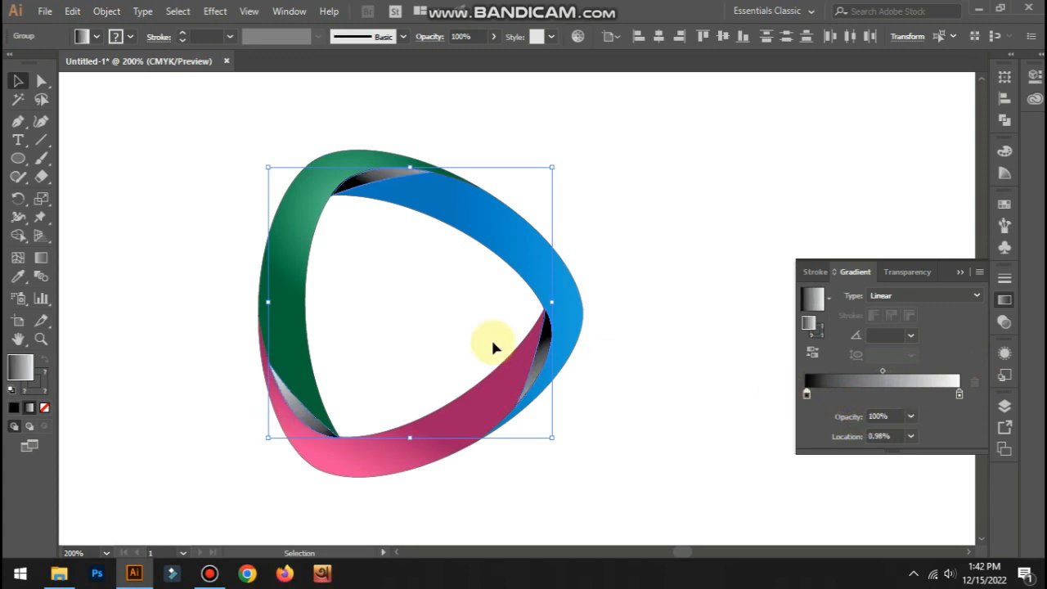
{"action": "left_click", "coordinate": [110, 269]}
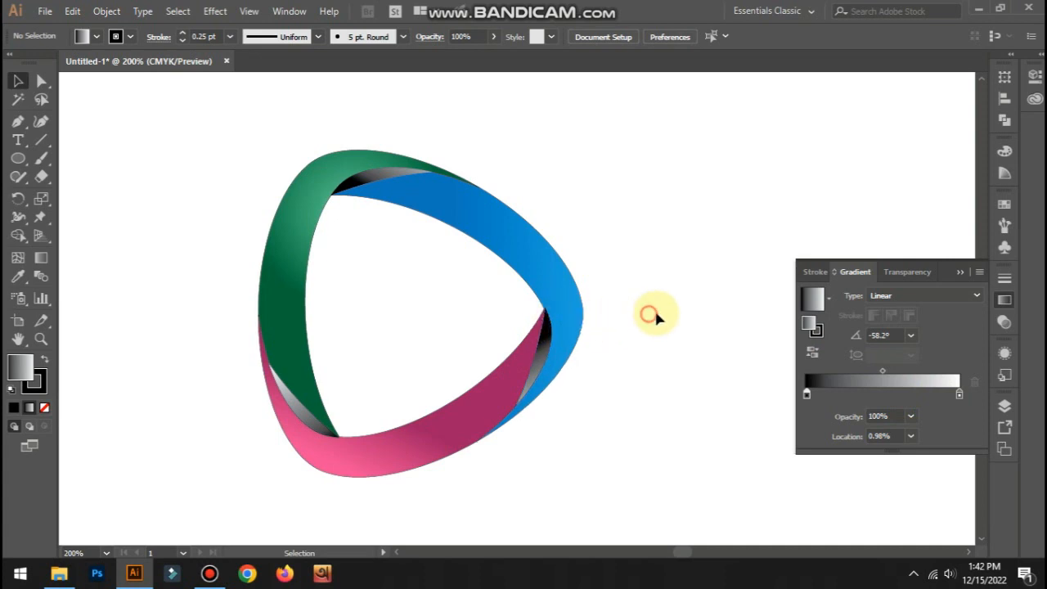
- Remove the stroke from the entire logo, including all bands and slivers
{"action": "left_click_drag", "start_coordinate": [232, 135], "coordinate": [614, 465]}
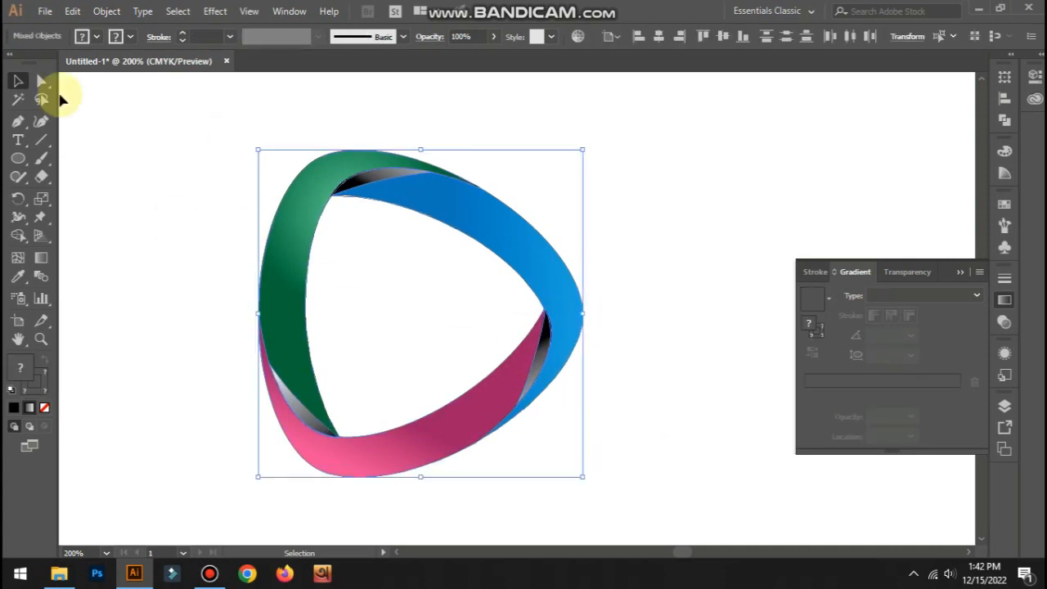
{"action": "left_click", "coordinate": [129, 36]}
{"action": "left_click", "coordinate": [12, 63]}
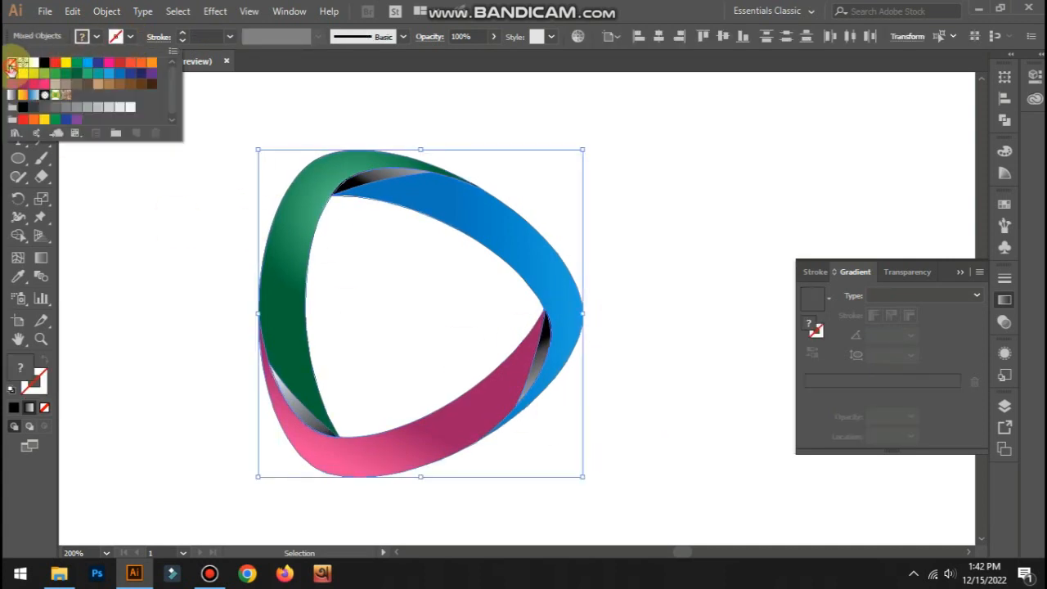
{"action": "left_click", "coordinate": [119, 197]}
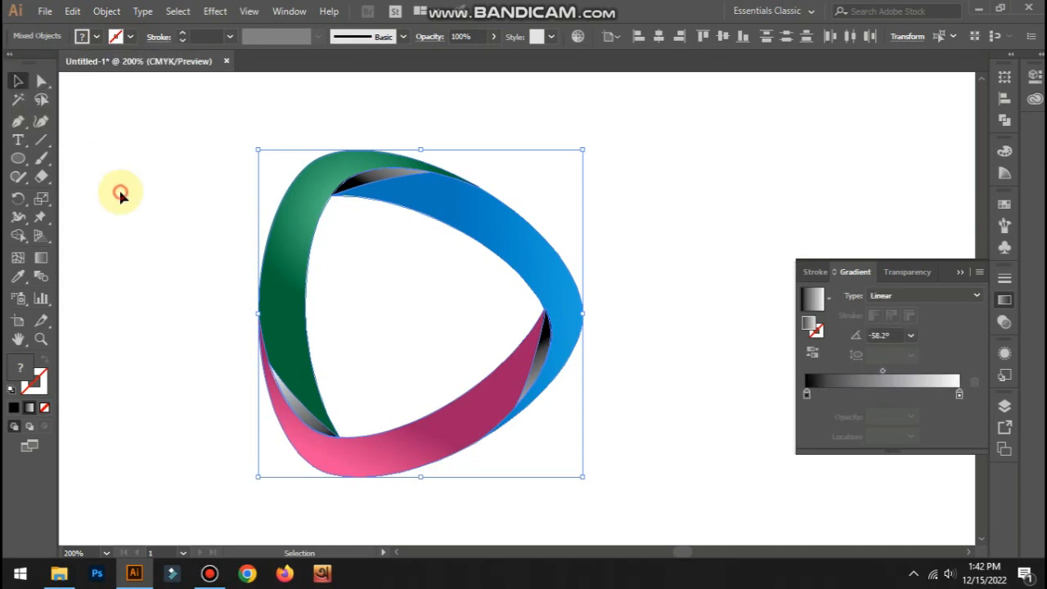
{"action": "left_click", "coordinate": [118, 194]}
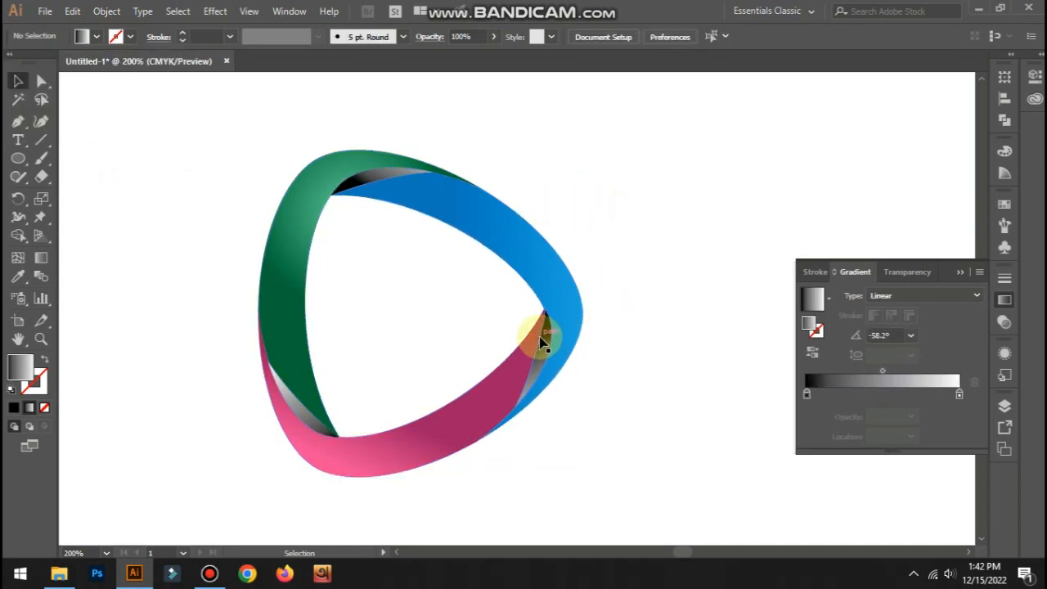
- Change the gradient type of all three black-and-white slivers to Radial
{"action": "left_click", "coordinate": [542, 341]}
{"action": "left_click", "coordinate": [682, 292]}
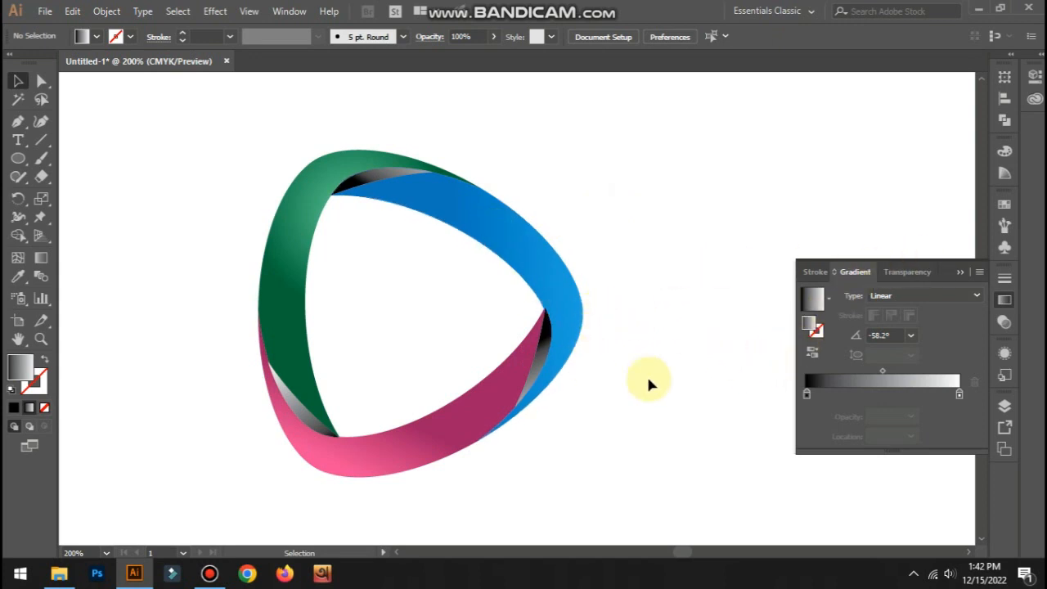
{"action": "left_click", "coordinate": [543, 348]}
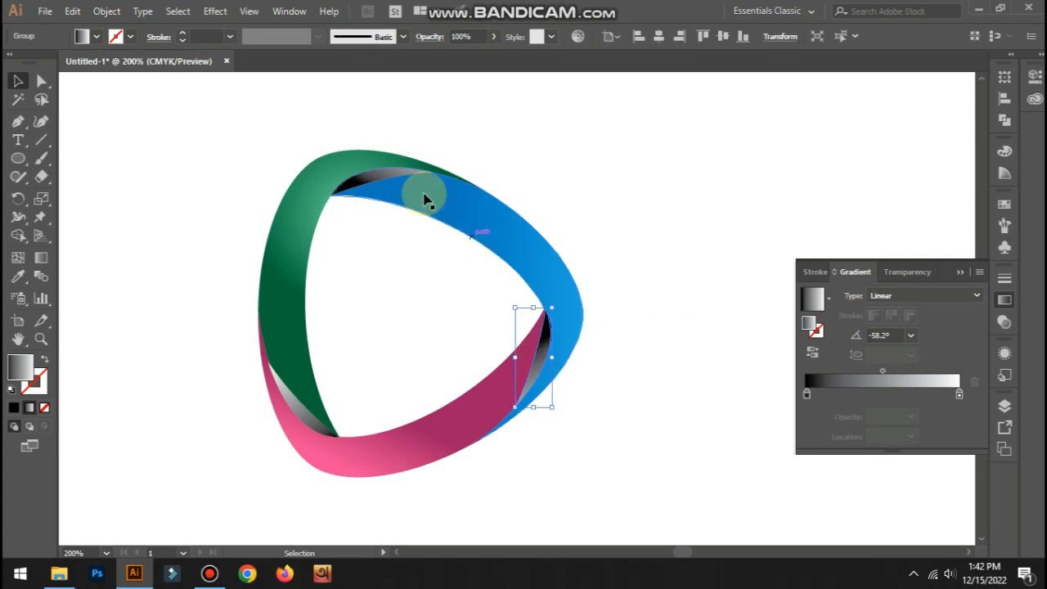
{"action": "left_click", "coordinate": [383, 178], "text": "shift"}
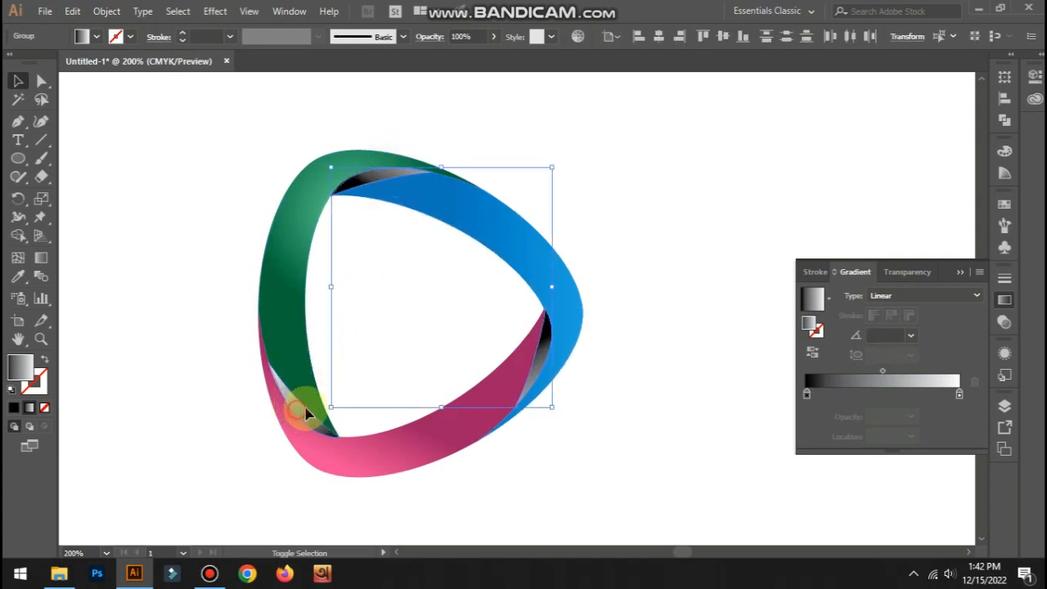
{"action": "left_click", "coordinate": [303, 415], "text": "shift"}
{"action": "left_click", "coordinate": [928, 295]}
{"action": "left_click", "coordinate": [900, 320]}
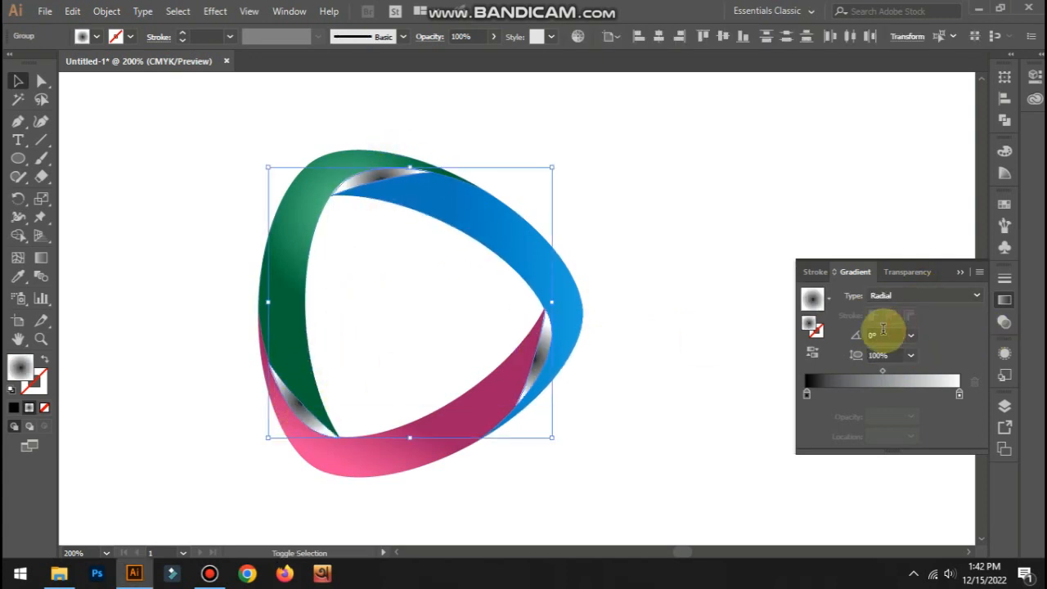
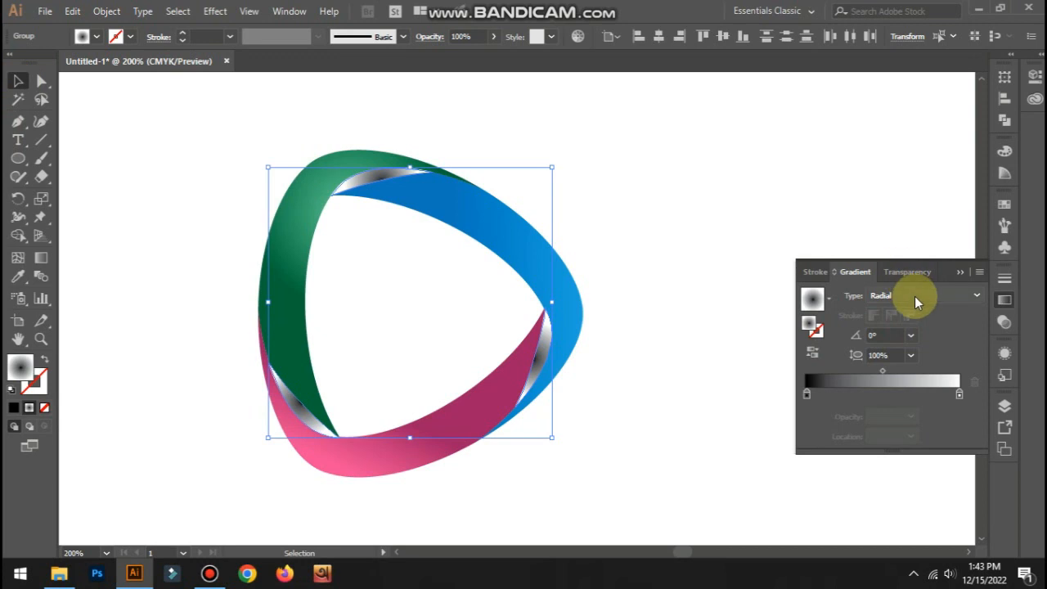
- Set the three black-and-white slivers to 17% opacity with the Screen blend mode
{"action": "left_click", "coordinate": [899, 272]}
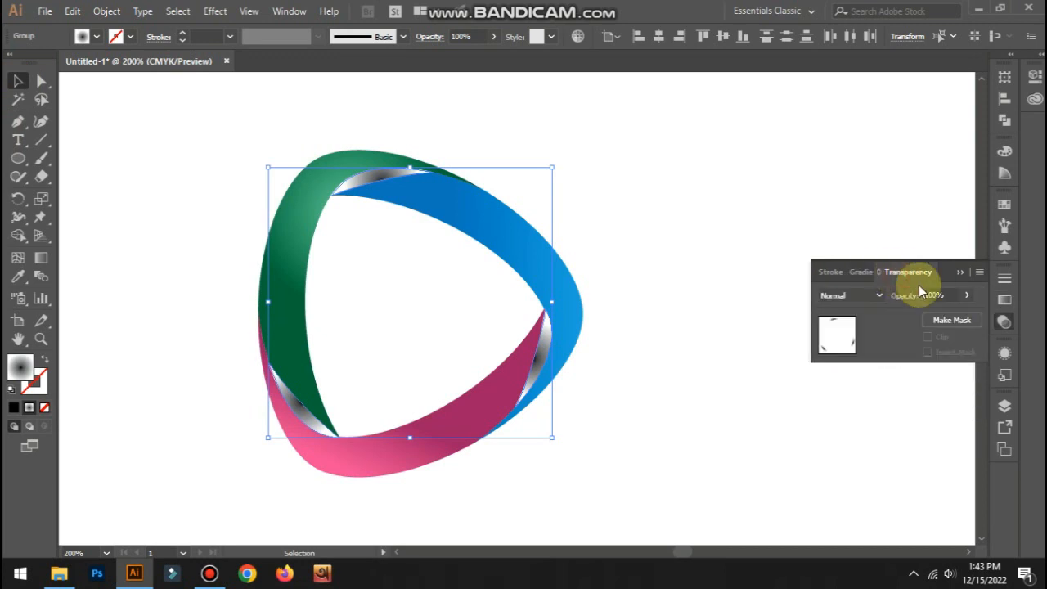
{"action": "left_click", "coordinate": [967, 296]}
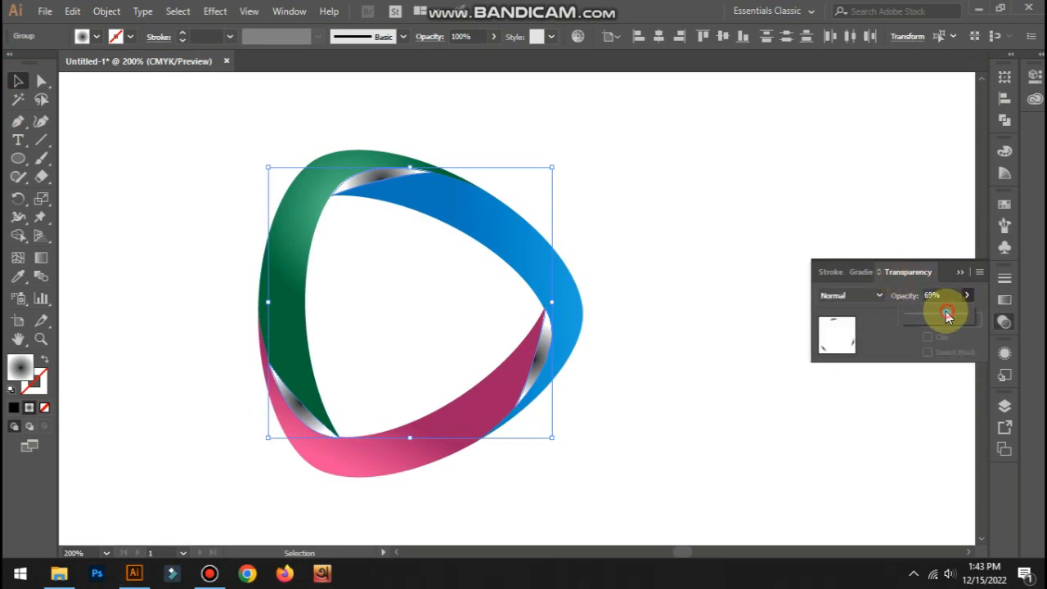
{"action": "left_click", "coordinate": [938, 312]}
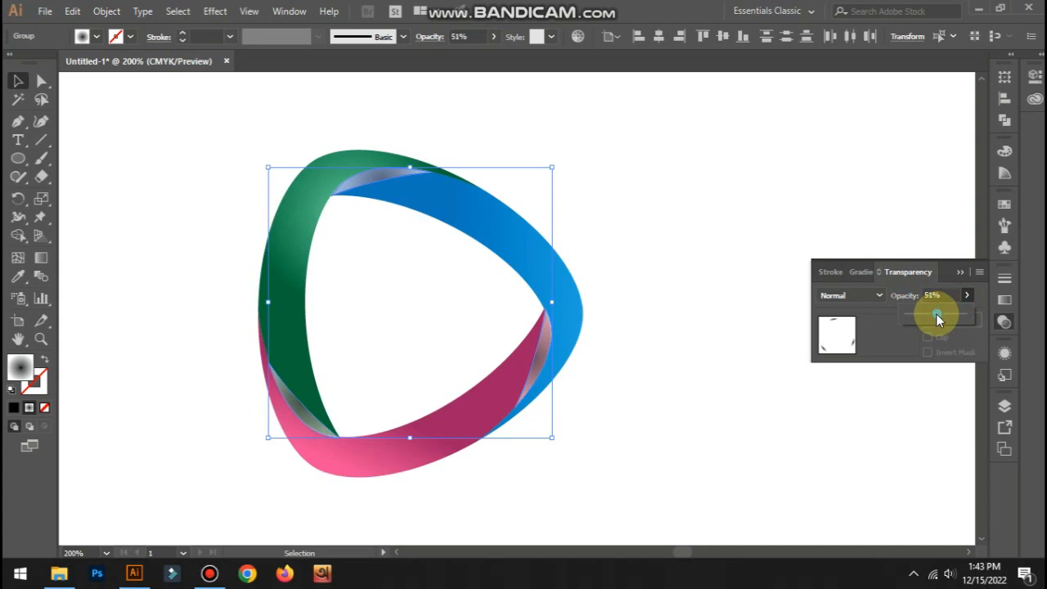
{"action": "left_click_drag", "start_coordinate": [921, 315], "coordinate": [918, 314]}
{"action": "left_click", "coordinate": [878, 296]}
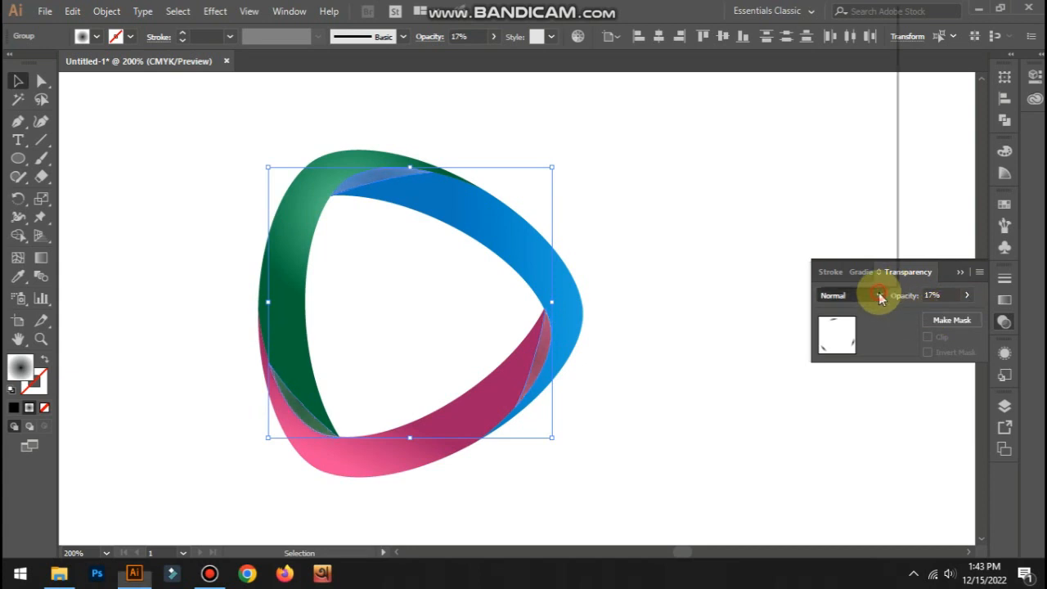
{"action": "left_click", "coordinate": [841, 98]}
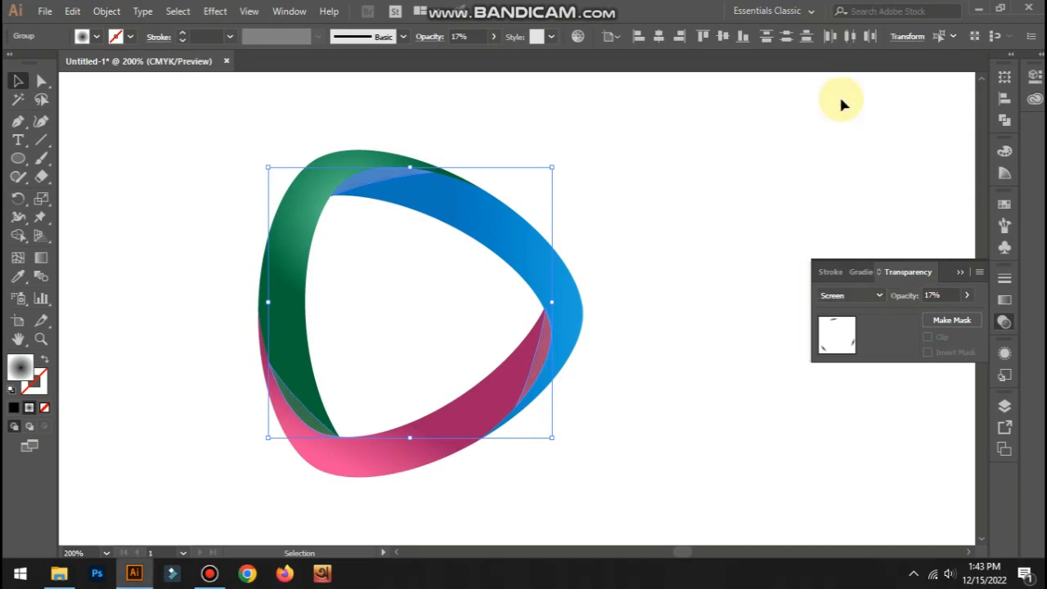
{"action": "left_click", "coordinate": [748, 211]}
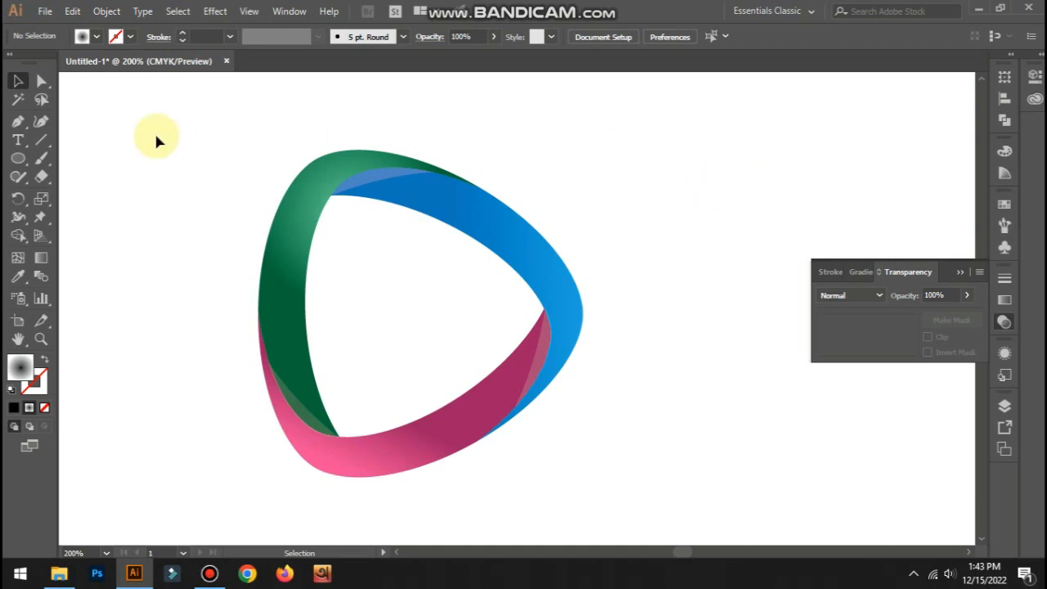
- Draw a small horizontal ellipse and place it across the green band's upper corner
{"action": "left_click", "coordinate": [18, 158]}
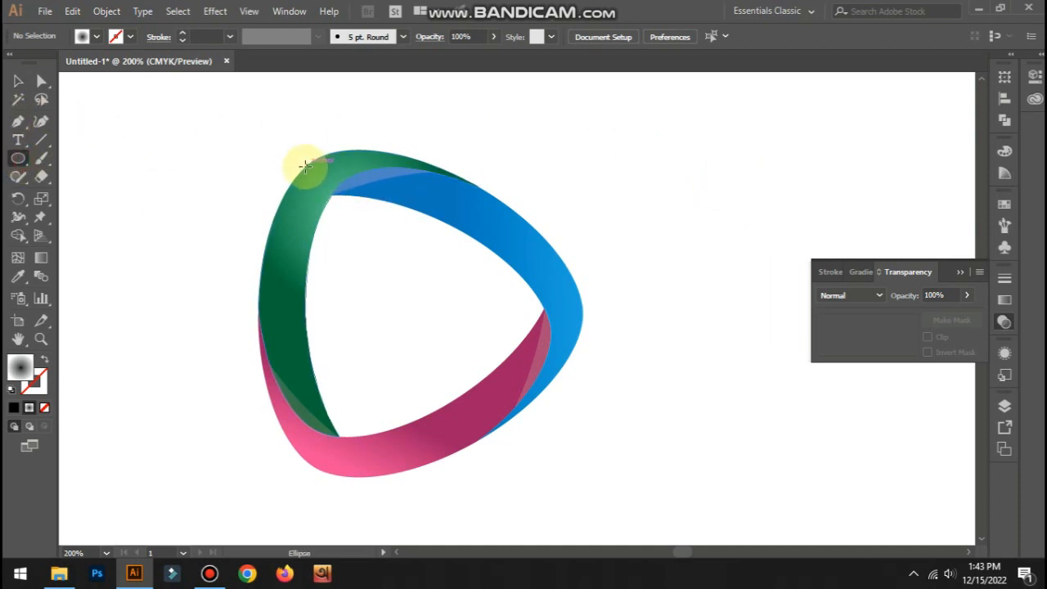
{"action": "left_click_drag", "start_coordinate": [303, 167], "coordinate": [341, 202]}
{"action": "left_click", "coordinate": [18, 81]}
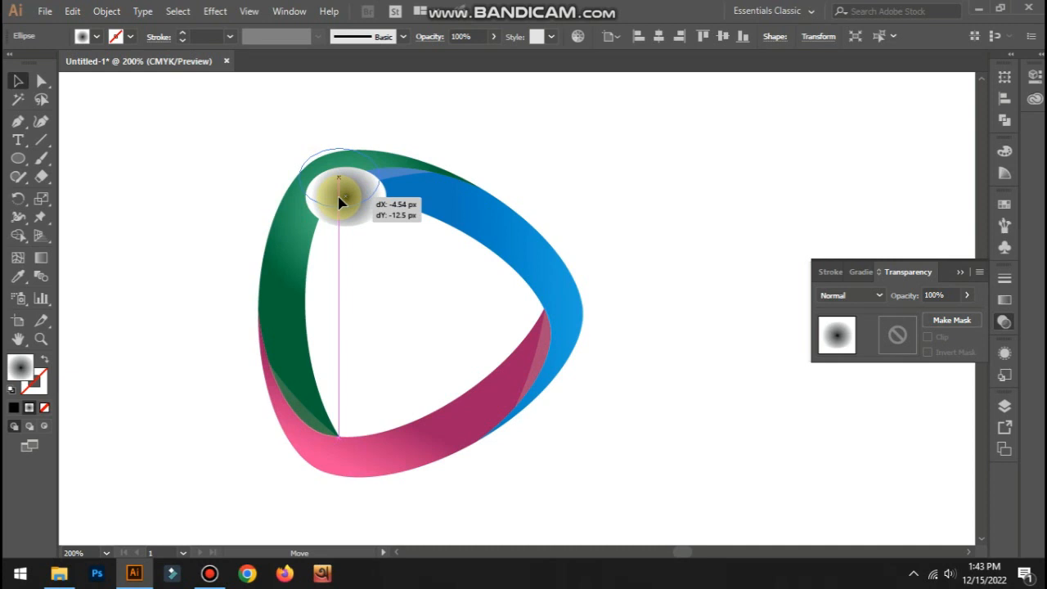
{"action": "left_click_drag", "start_coordinate": [341, 203], "coordinate": [344, 198]}
- Split off the part of the ellipse that lies outside the green band's outer edge with Shape Builder
{"action": "left_click", "coordinate": [270, 149]}
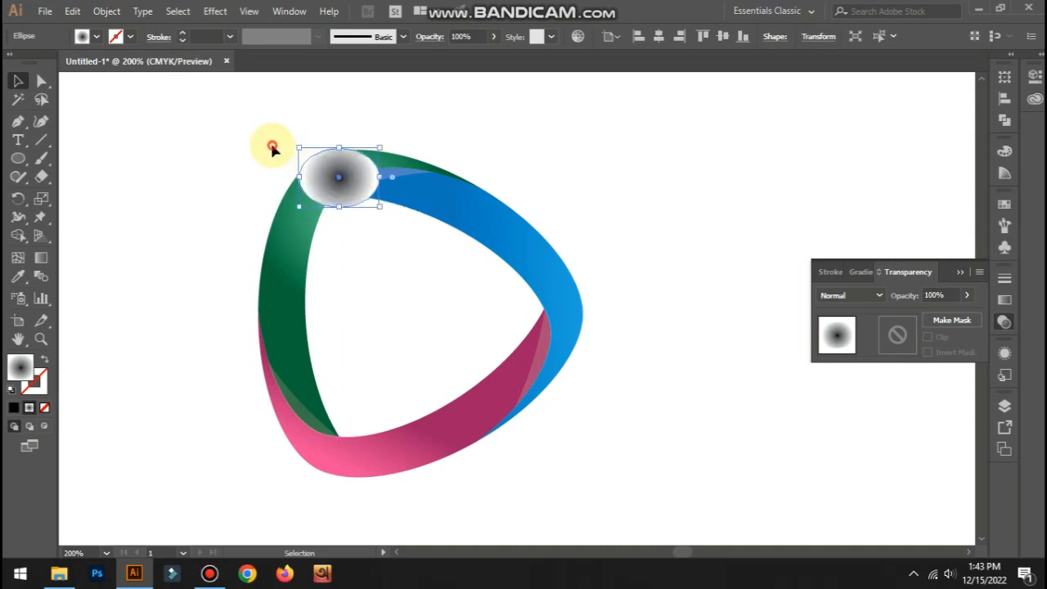
{"action": "left_click", "coordinate": [310, 196]}
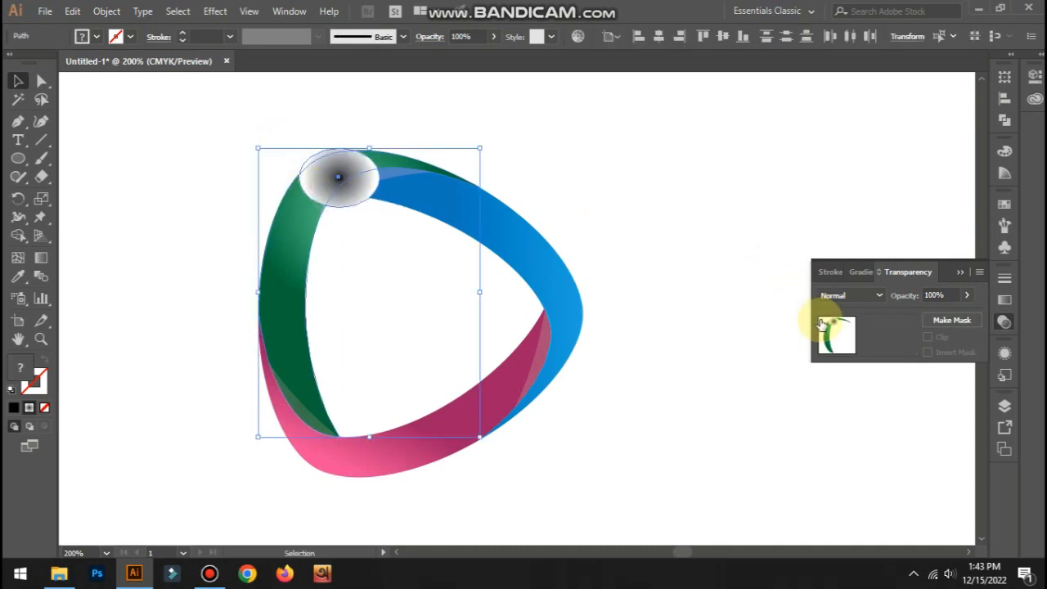
{"action": "left_click", "coordinate": [20, 236]}
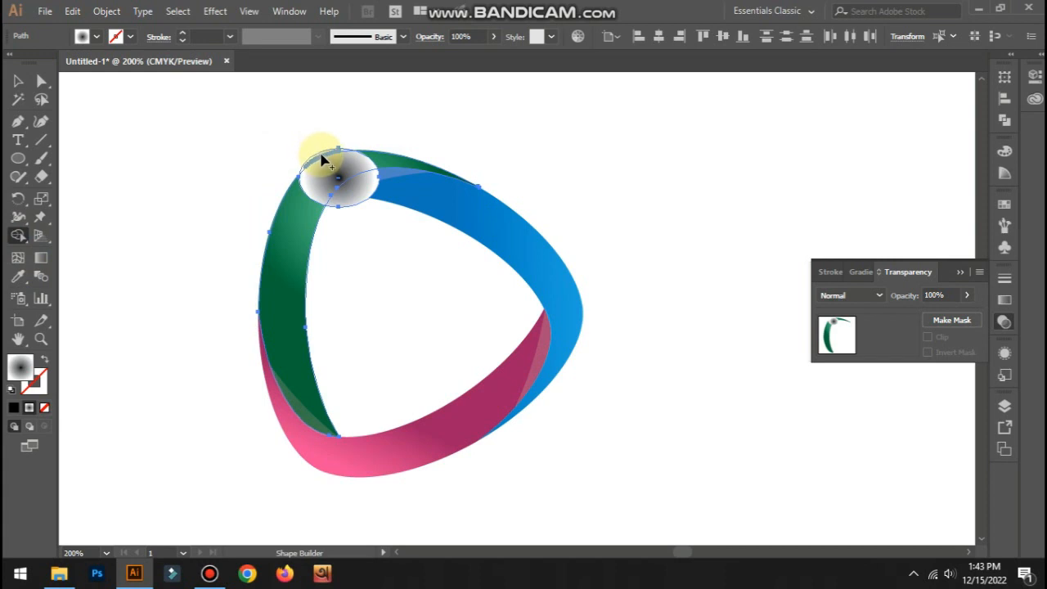
{"action": "left_click", "coordinate": [321, 158]}
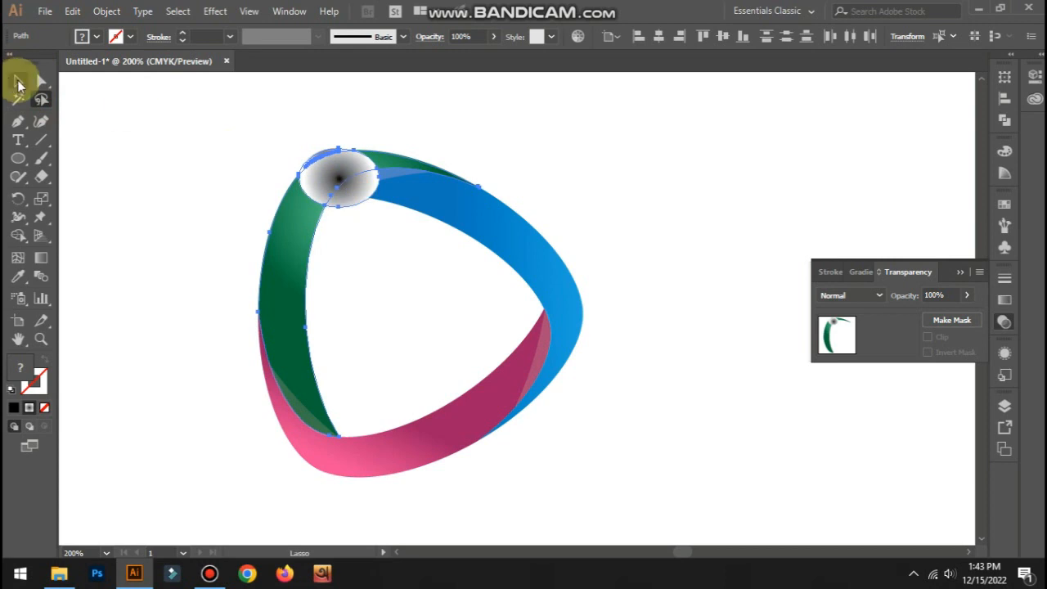
{"action": "left_click", "coordinate": [18, 81]}
{"action": "left_click", "coordinate": [155, 128]}
{"action": "left_click", "coordinate": [349, 205]}
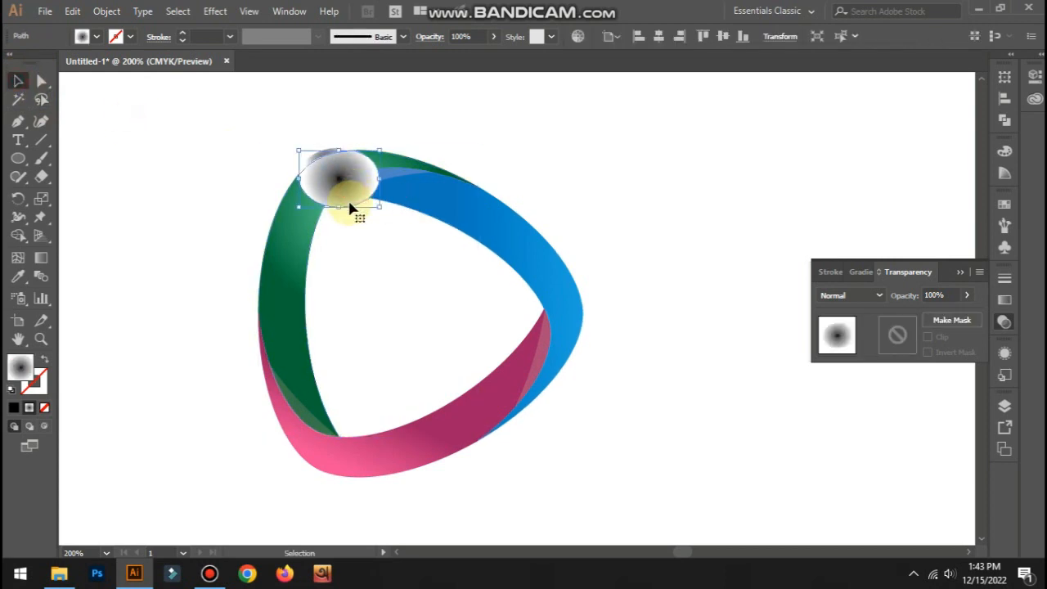
{"action": "key", "text": "Delete"}
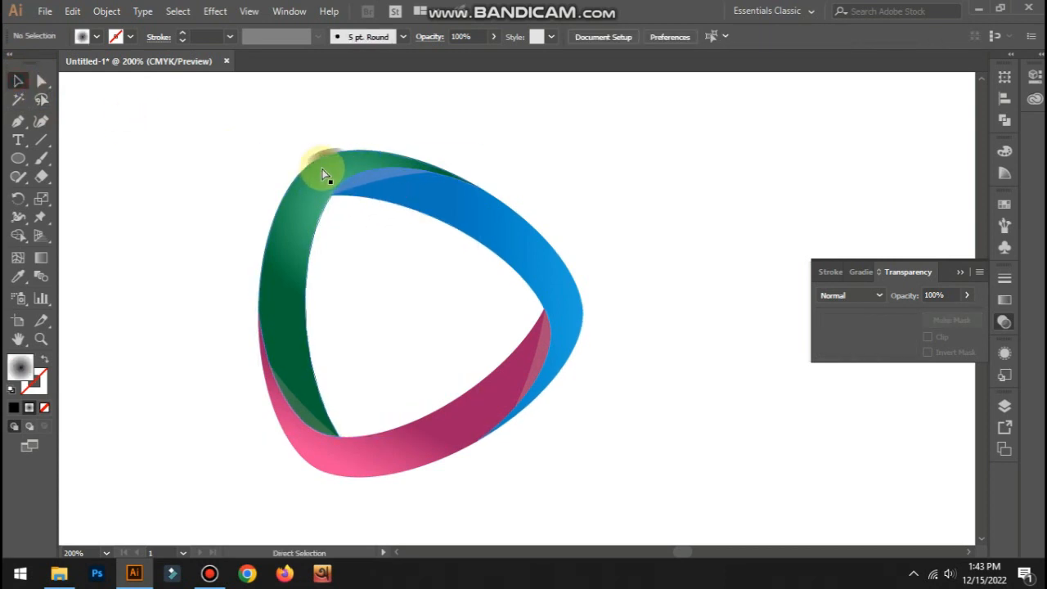
{"action": "key", "text": "ctrl+z"}
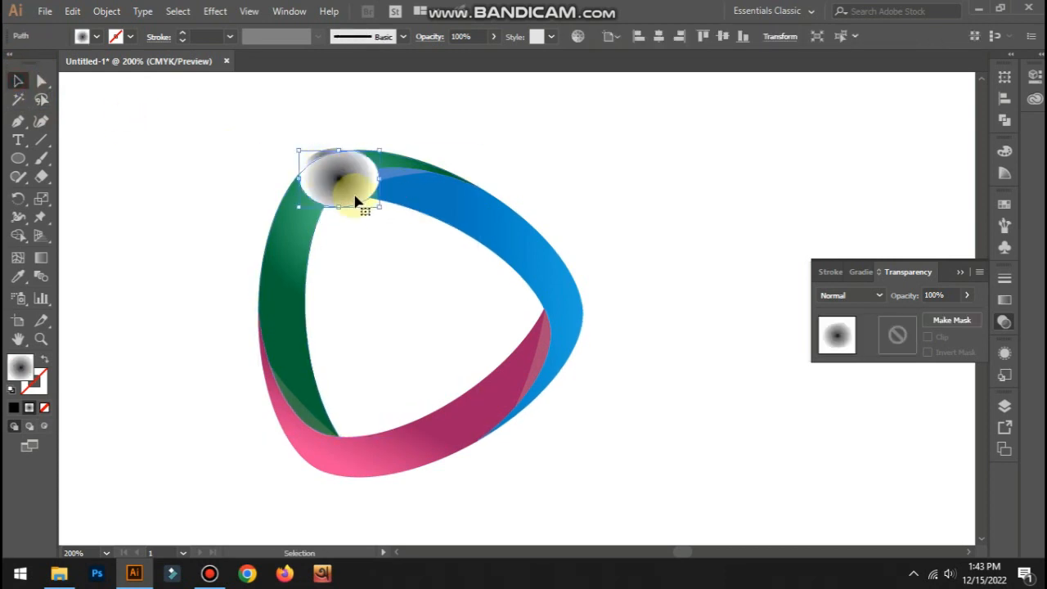
- Trim the ellipse to the green band by deleting its outer piece and using Shape Builder to cut away the part beyond the inner edge
{"action": "left_click", "coordinate": [287, 144]}
{"action": "left_click", "coordinate": [316, 157]}
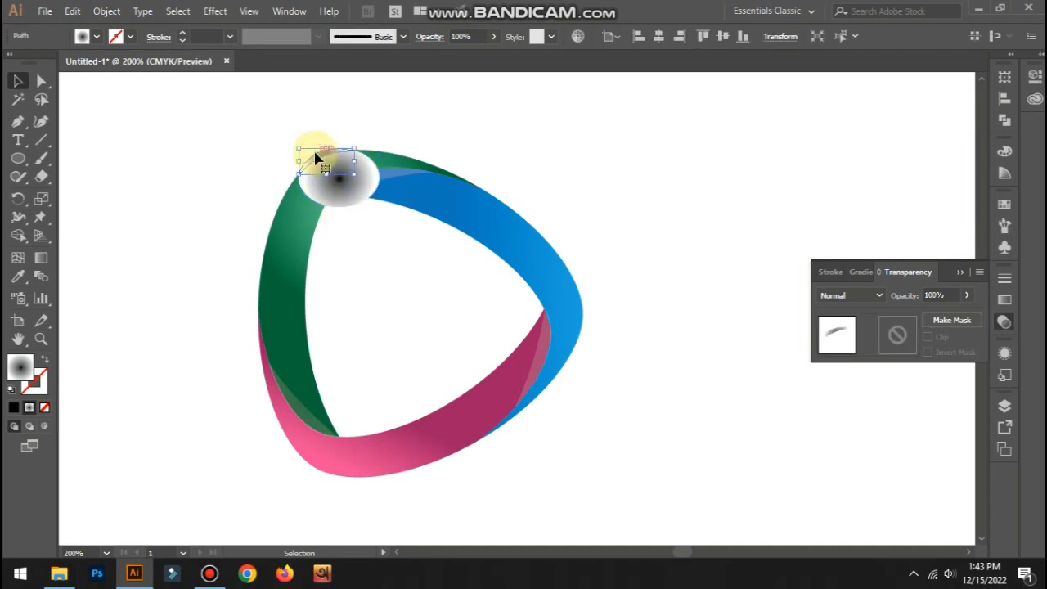
{"action": "left_click_drag", "start_coordinate": [264, 177], "coordinate": [307, 201]}
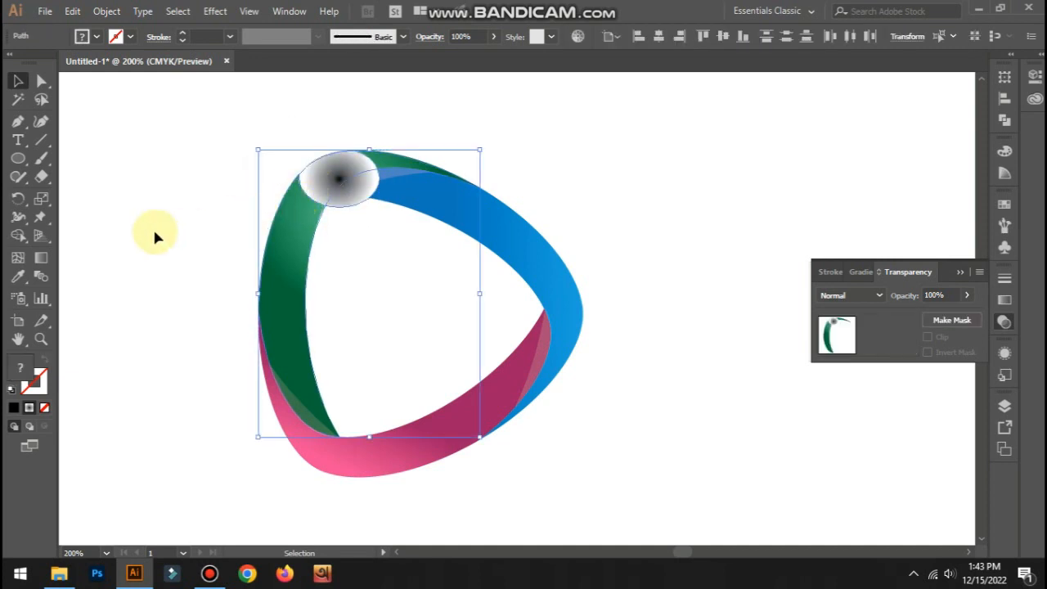
{"action": "left_click", "coordinate": [18, 234]}
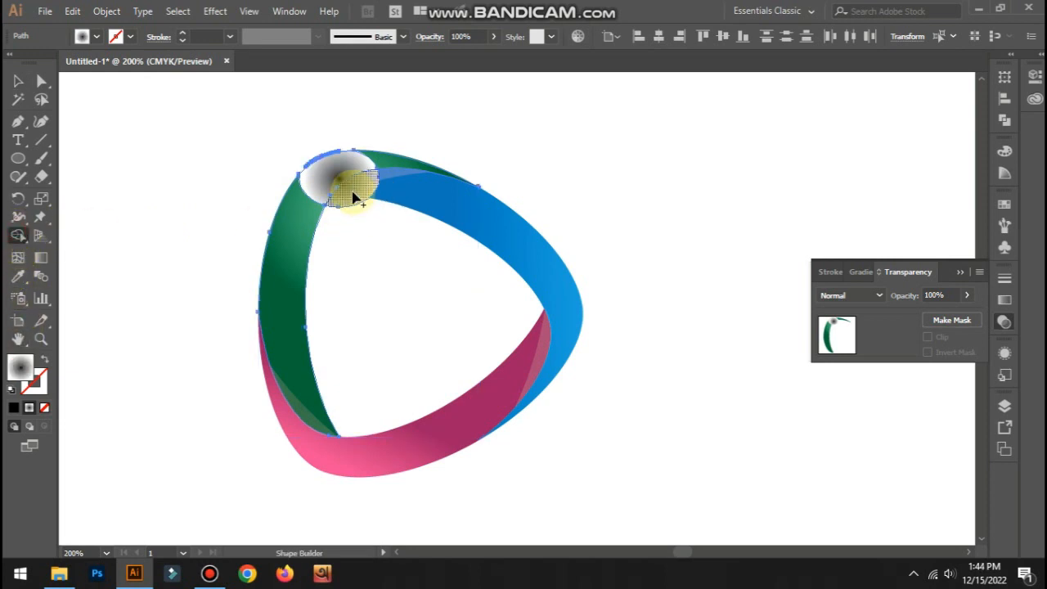
{"action": "left_click", "coordinate": [346, 193]}
{"action": "left_click", "coordinate": [20, 81]}
{"action": "left_click", "coordinate": [141, 137]}
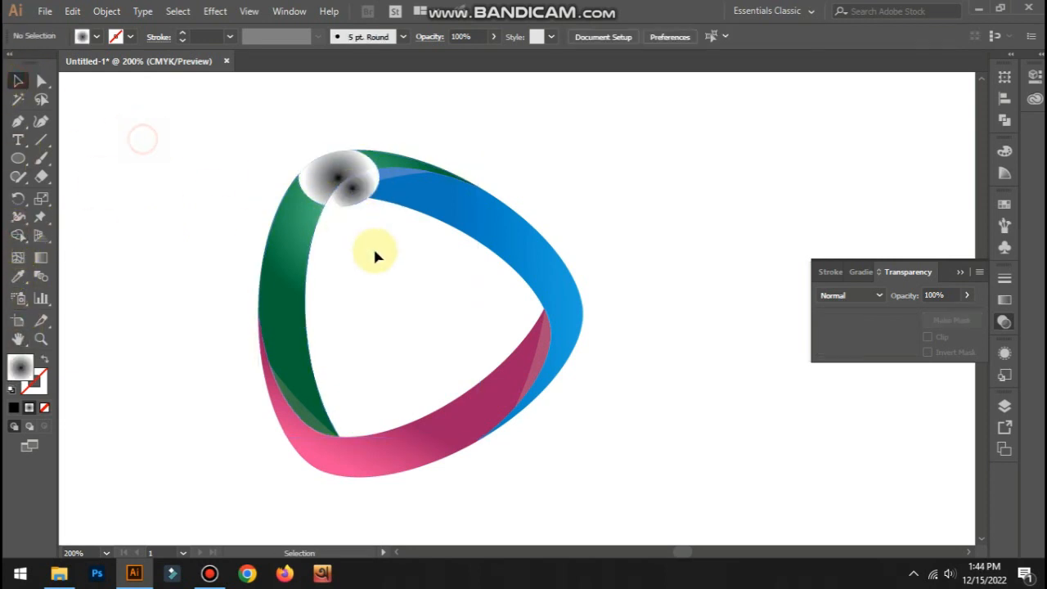
{"action": "left_click", "coordinate": [354, 201]}
{"action": "key", "text": "Delete"}
- Change the trimmed ellipse's black gradient stop to white, keeping the Radial type
{"action": "left_click", "coordinate": [329, 170]}
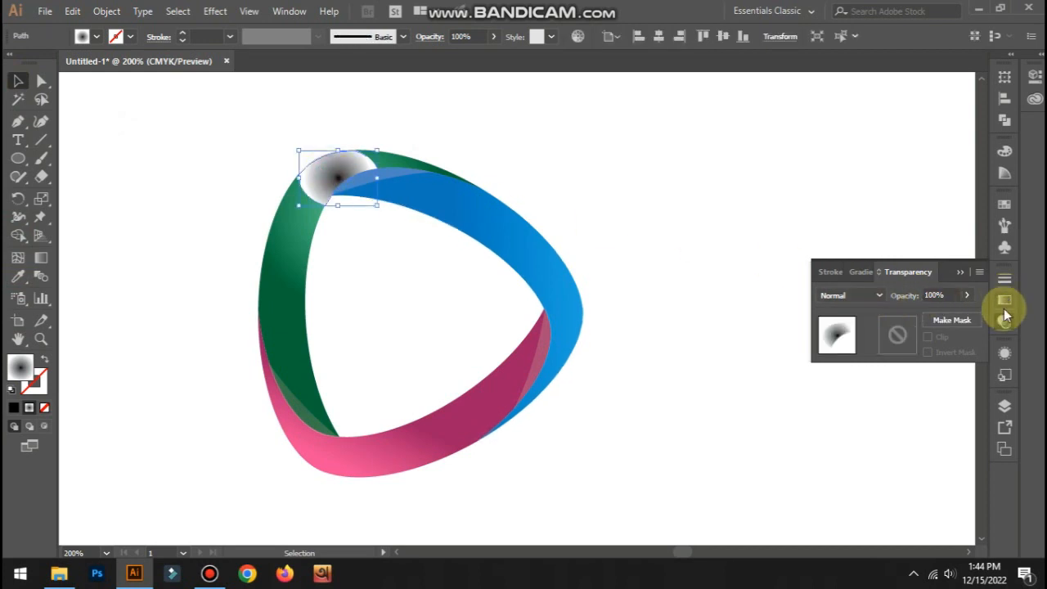
{"action": "left_click", "coordinate": [855, 272]}
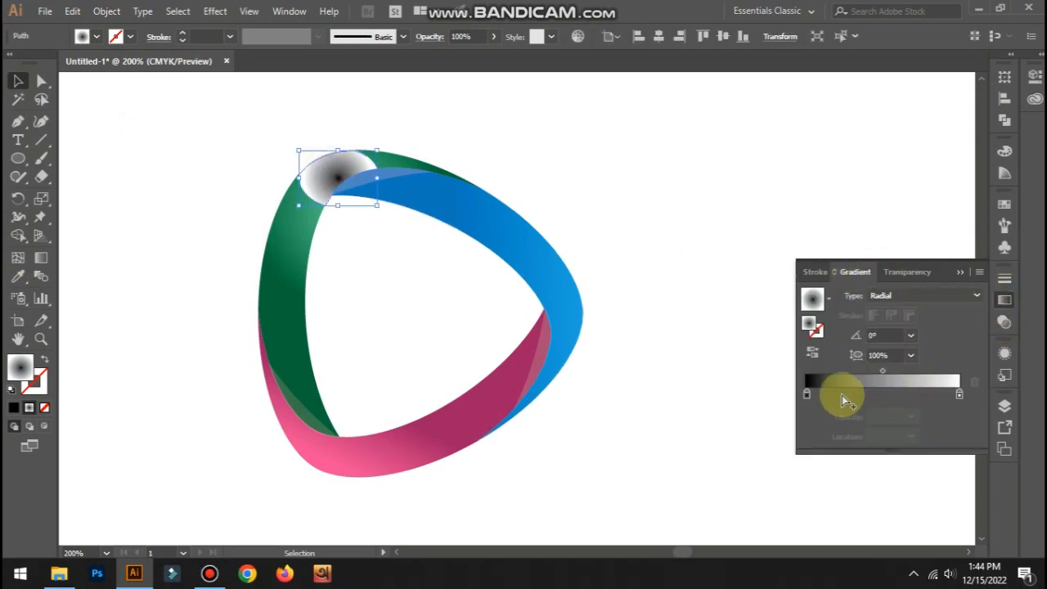
{"action": "left_click", "coordinate": [807, 397]}
{"action": "double_click", "coordinate": [806, 397]}
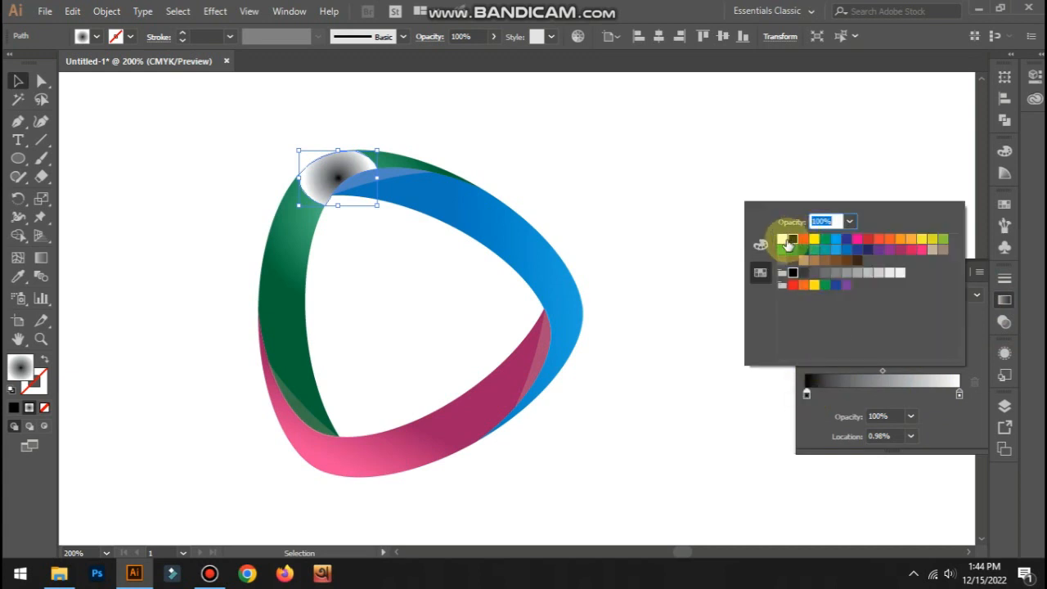
{"action": "left_click", "coordinate": [782, 239]}
{"action": "left_click", "coordinate": [671, 296]}
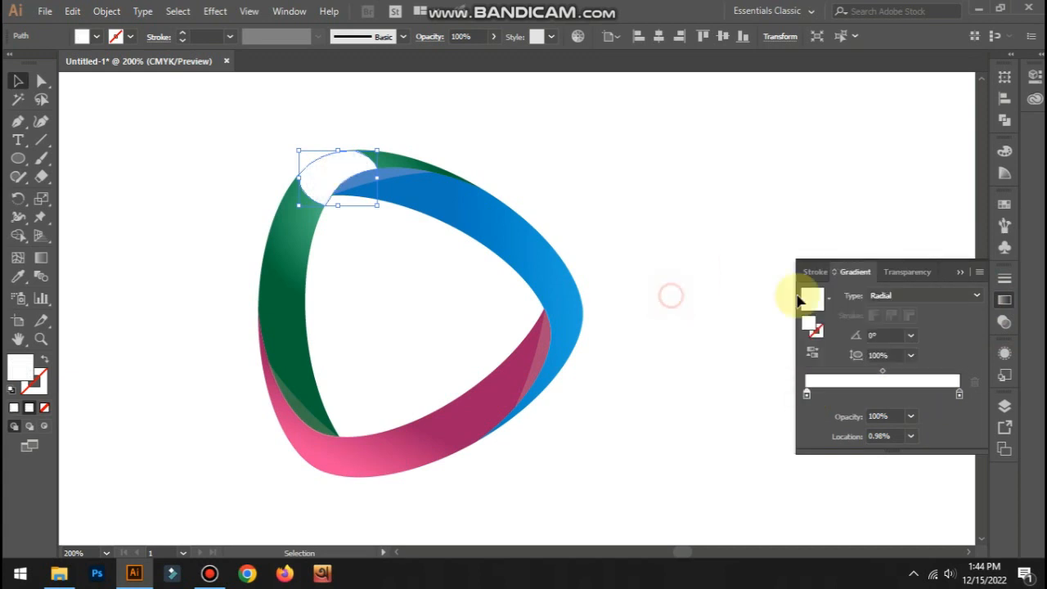
{"action": "left_click", "coordinate": [886, 297]}
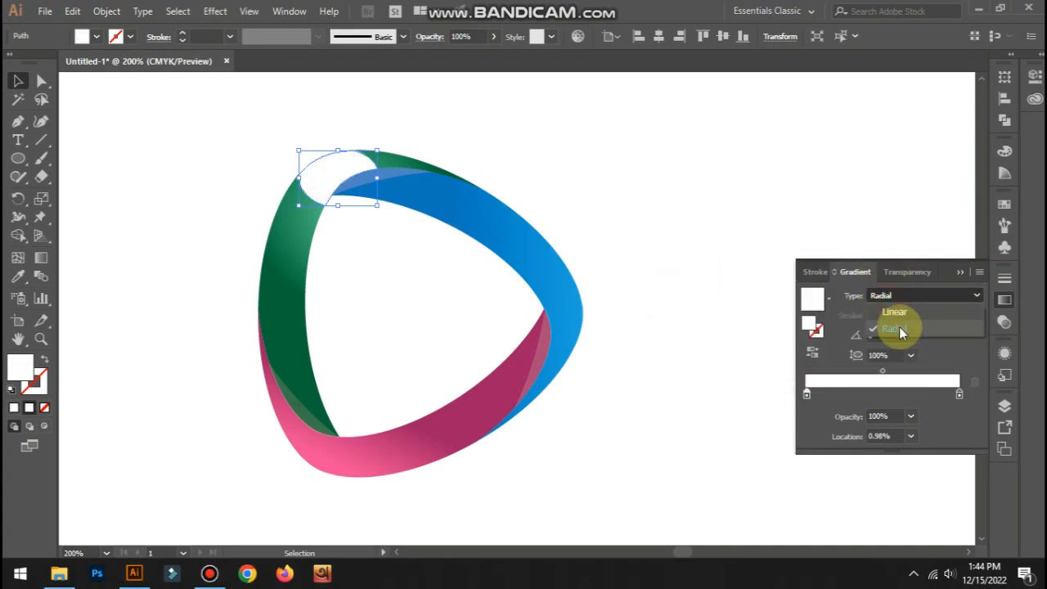
- Set the white corner highlight's blend mode to Screen and its opacity to 21%
{"action": "left_click", "coordinate": [891, 274]}
{"action": "left_click", "coordinate": [890, 273]}
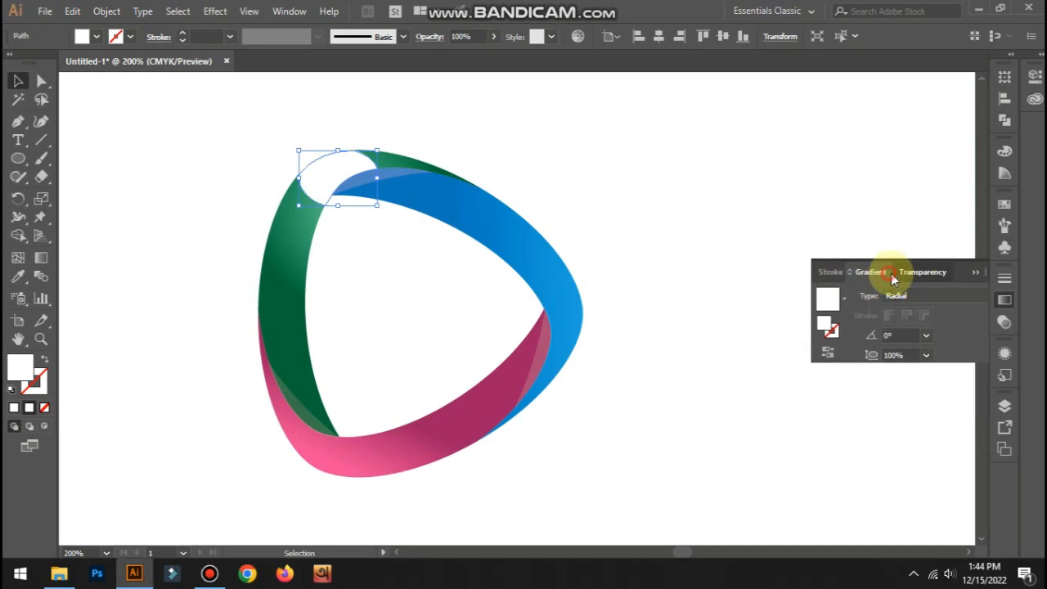
{"action": "left_click", "coordinate": [864, 301]}
{"action": "left_click", "coordinate": [847, 99]}
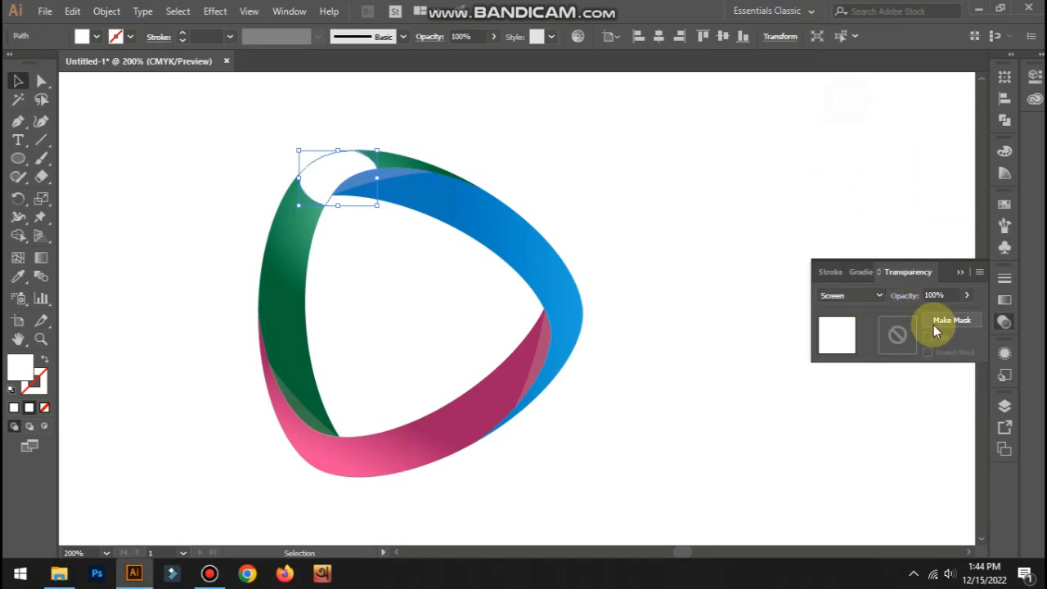
{"action": "left_click", "coordinate": [967, 296]}
{"action": "left_click", "coordinate": [919, 316]}
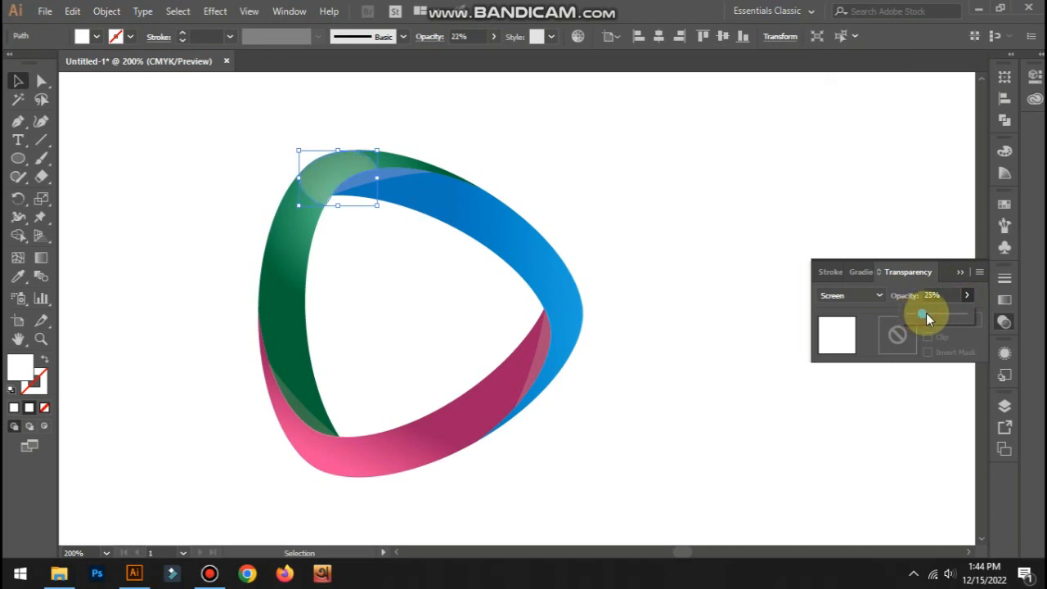
{"action": "left_click_drag", "start_coordinate": [927, 313], "coordinate": [929, 314]}
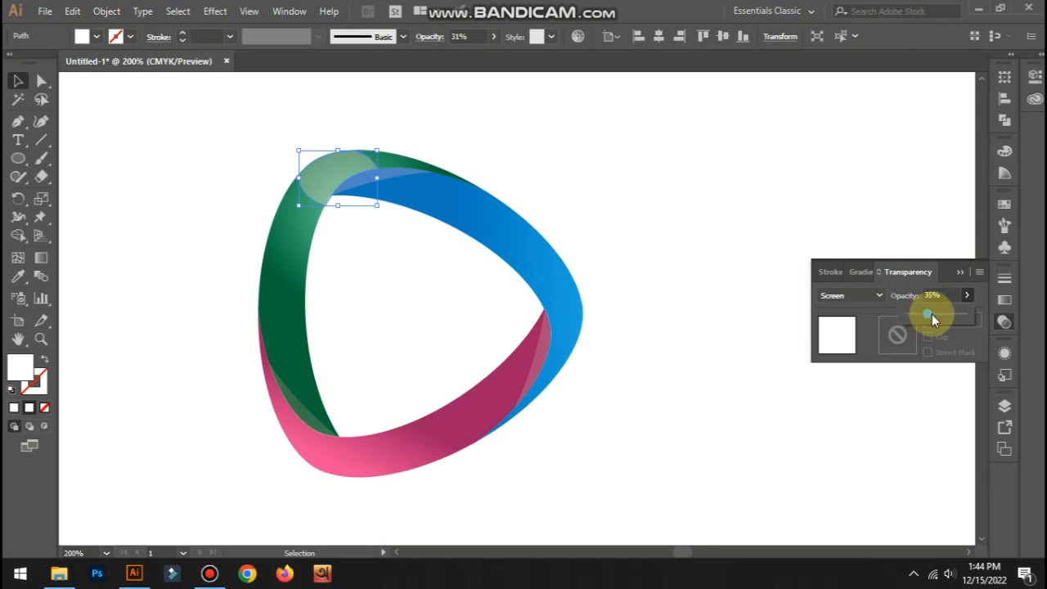
{"action": "left_click", "coordinate": [764, 282]}
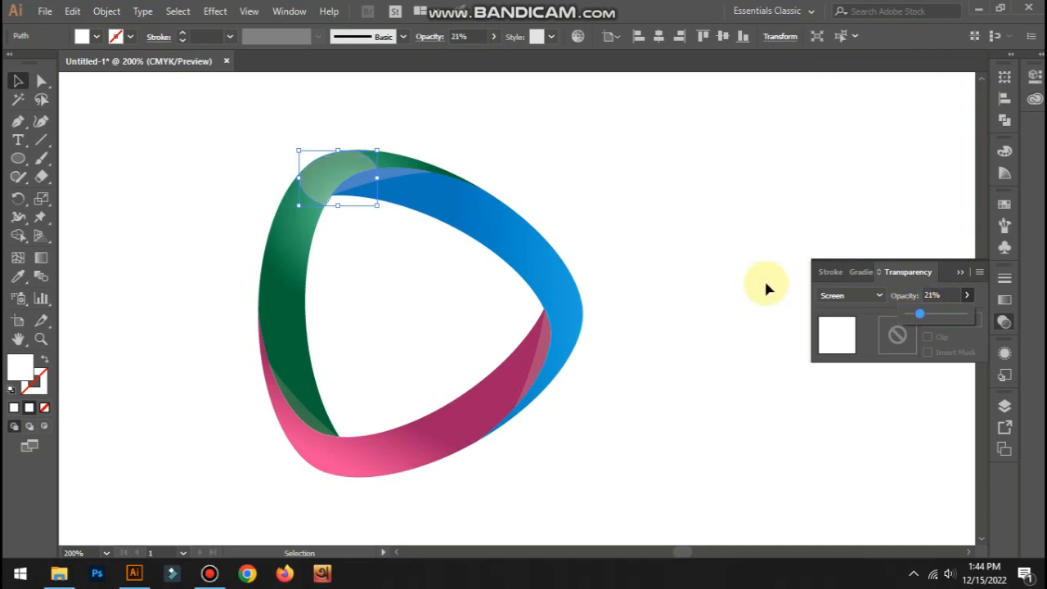
{"action": "left_click", "coordinate": [734, 274]}
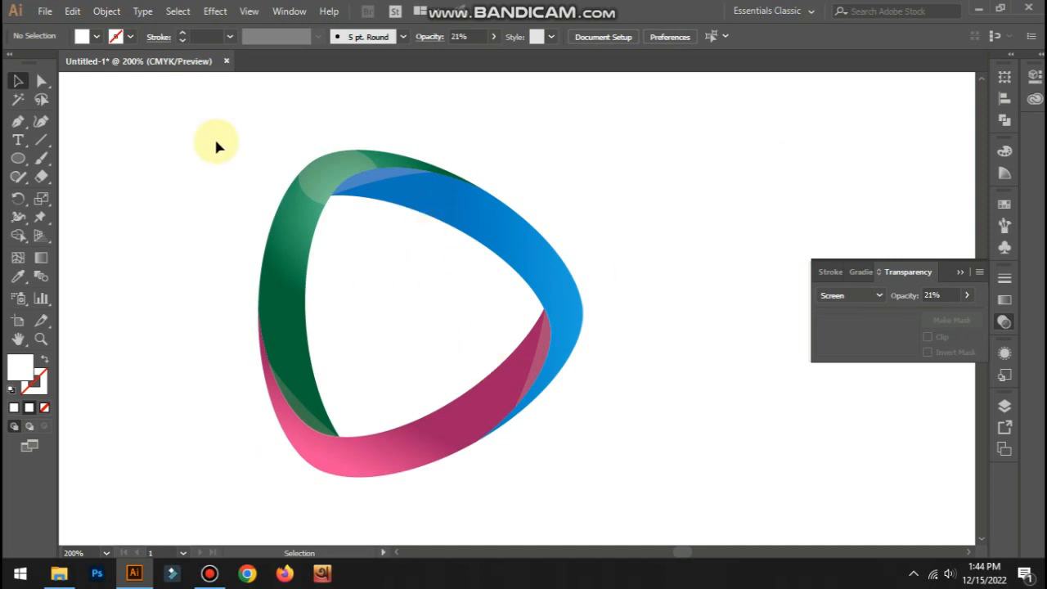
- Start a Transform effect on the white corner highlight with preview on, 2 copies and a 120° rotation angle
{"action": "left_click", "coordinate": [328, 180]}
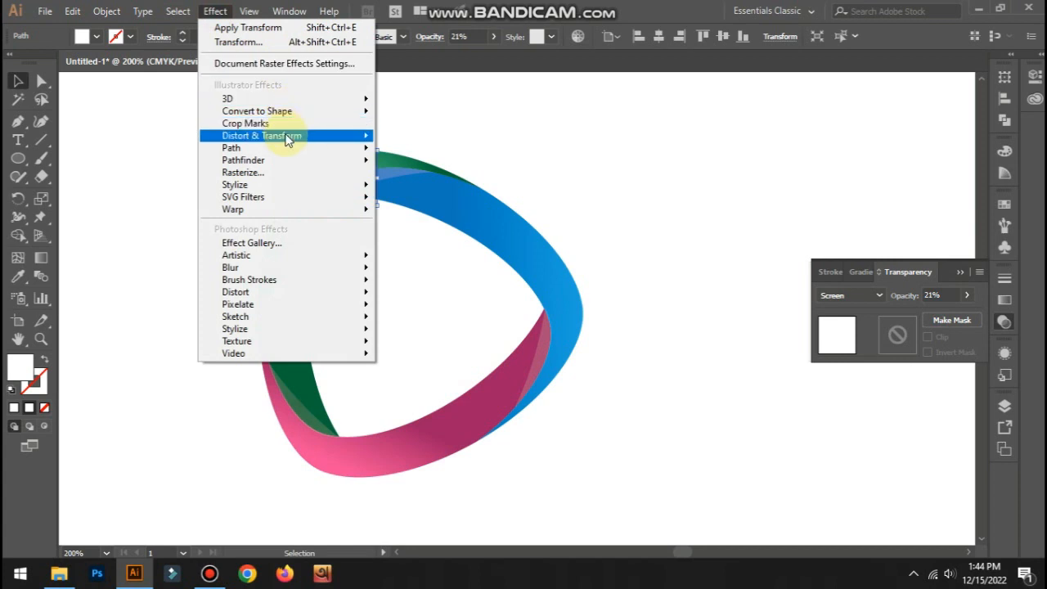
{"action": "mouse_move", "coordinate": [280, 136]}
{"action": "left_click", "coordinate": [408, 187]}
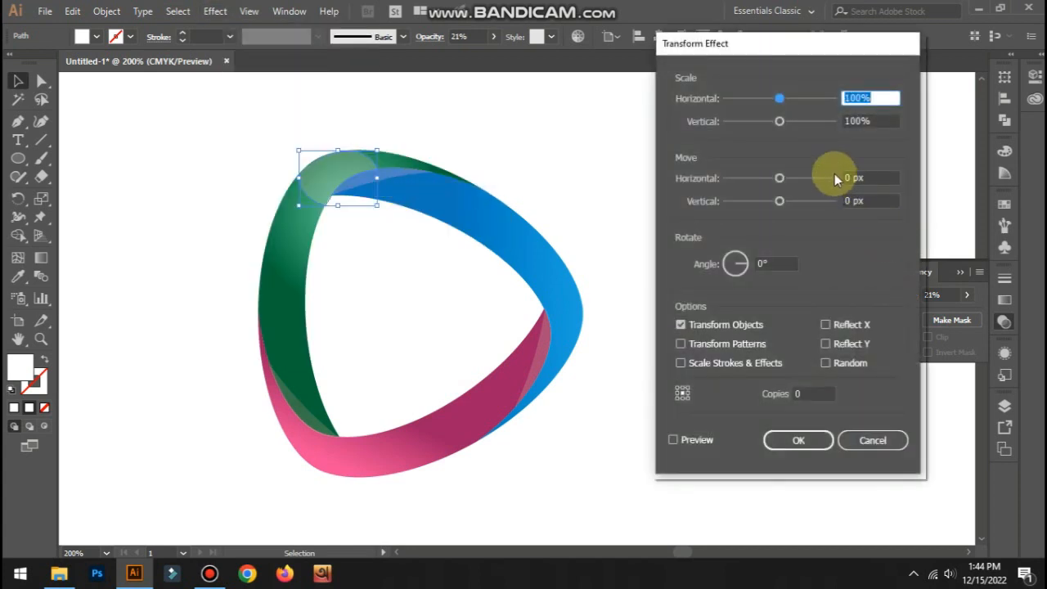
{"action": "left_click", "coordinate": [673, 439]}
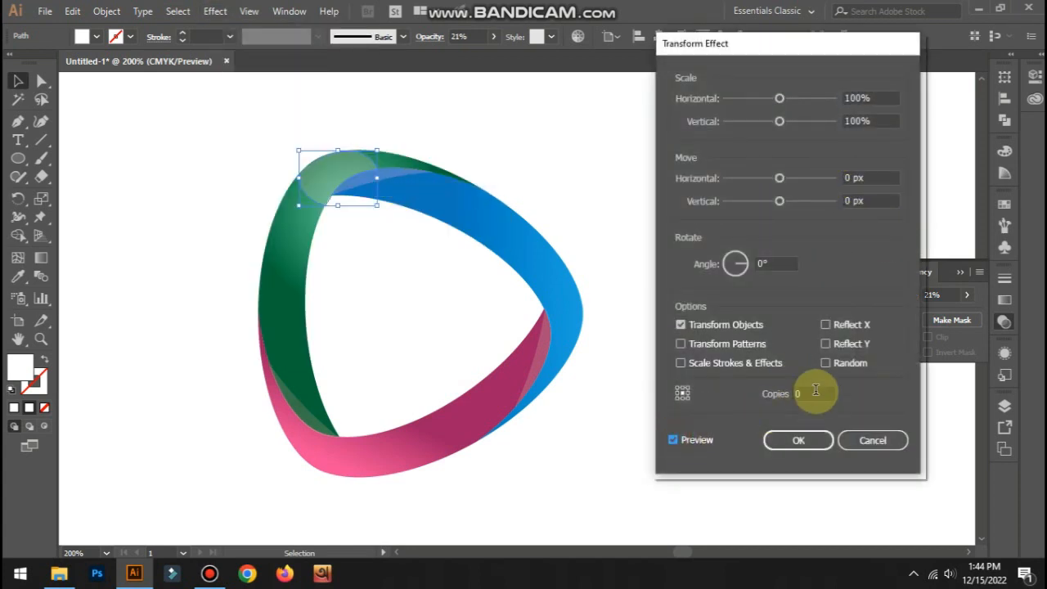
{"action": "left_click", "coordinate": [814, 393]}
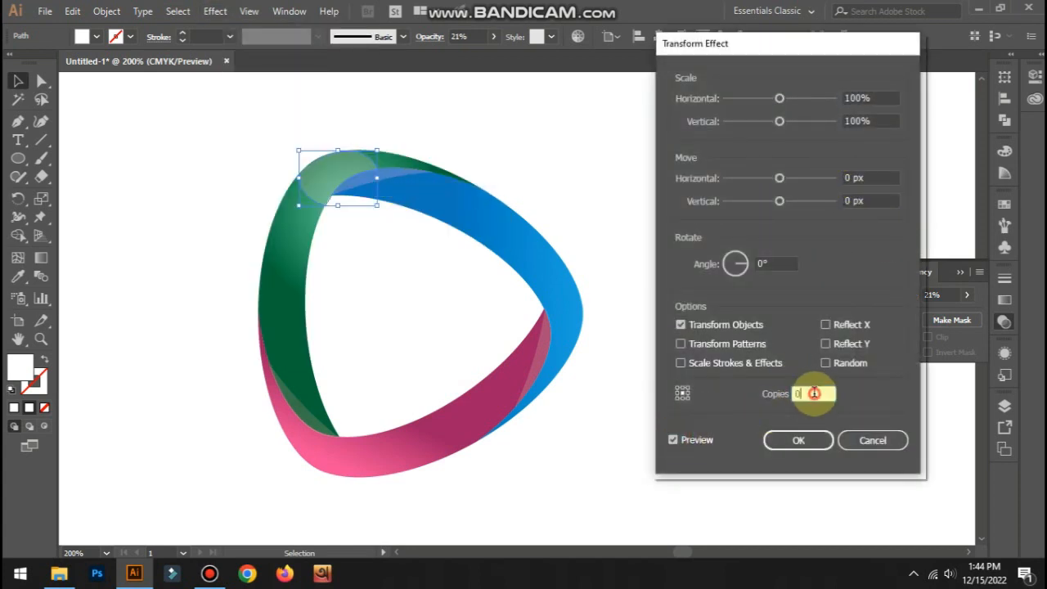
{"action": "left_click", "coordinate": [776, 265]}
{"action": "type", "text": "120"}
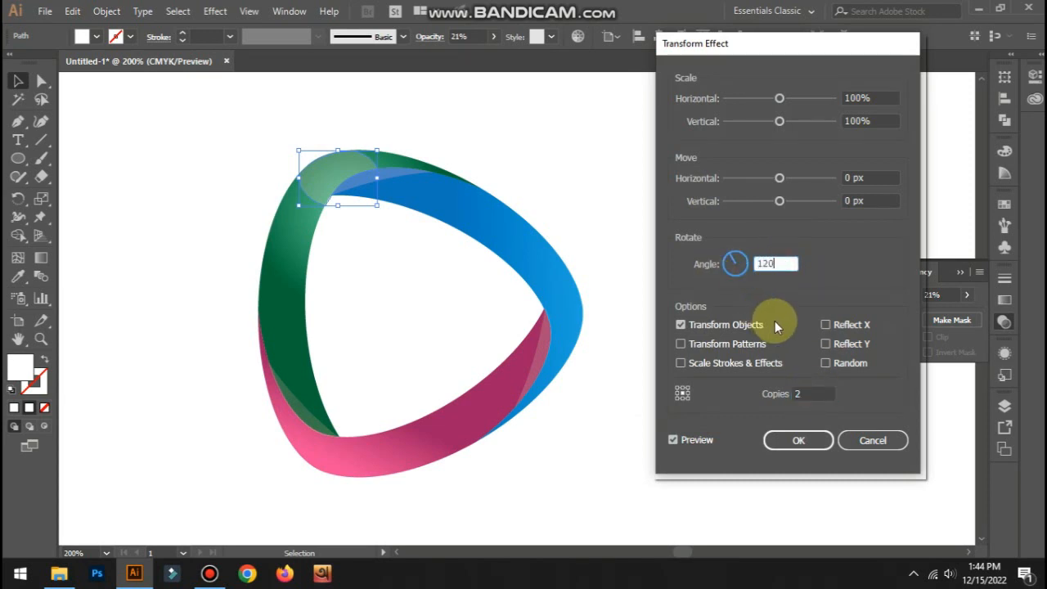
- Offset the highlight's copies by 12 px horizontally and 32 px vertically, and apply the Transform effect
{"action": "left_click", "coordinate": [786, 180]}
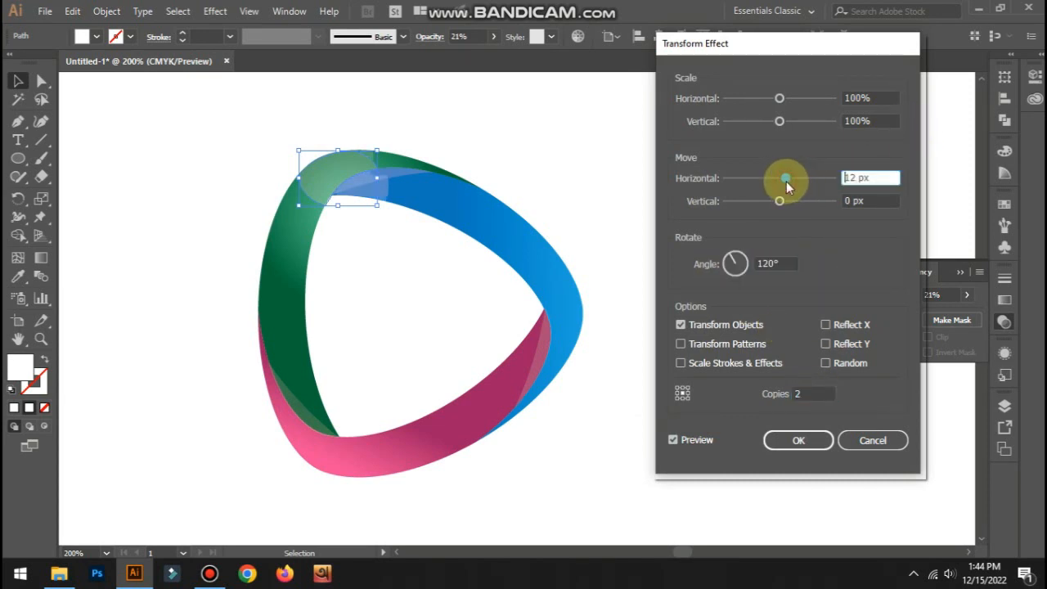
{"action": "left_click_drag", "start_coordinate": [783, 201], "coordinate": [797, 202]}
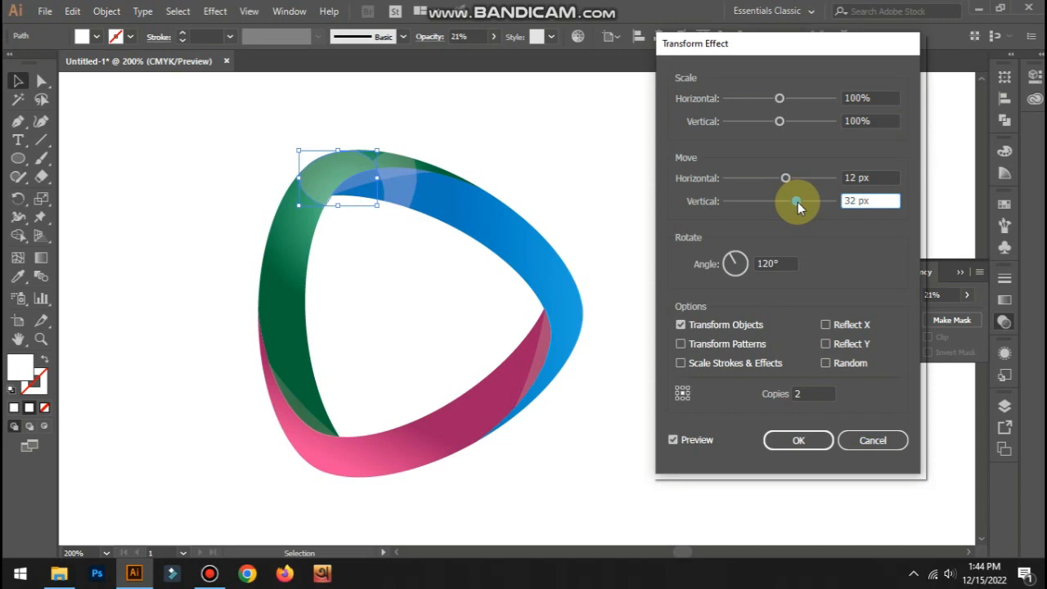
{"action": "left_click", "coordinate": [684, 440]}
{"action": "left_click", "coordinate": [826, 442]}
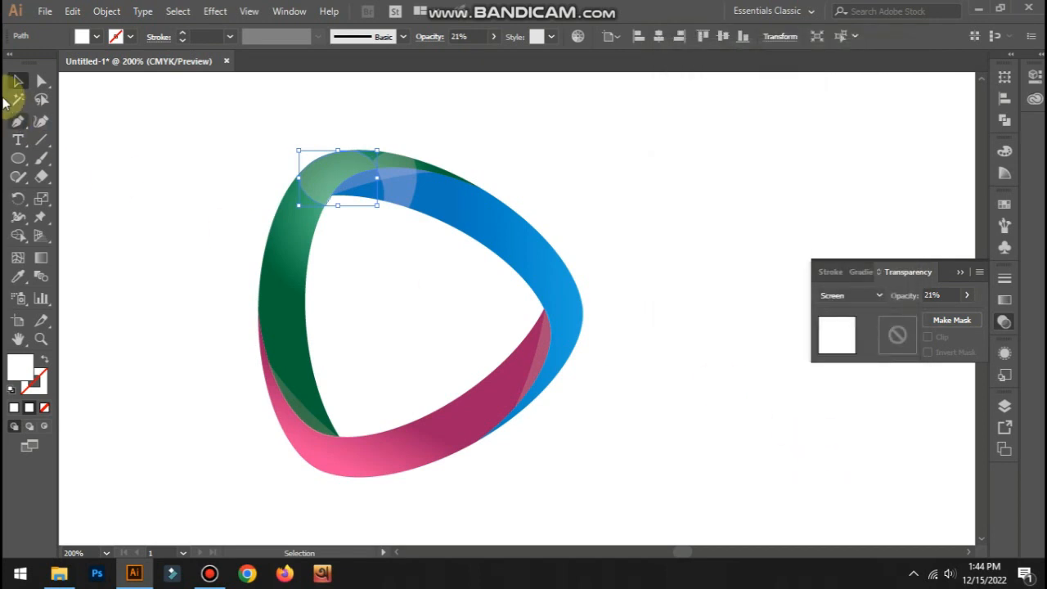
- Expand the appearance of the transformed highlight and ungroup the resulting shapes
{"action": "left_click", "coordinate": [339, 186]}
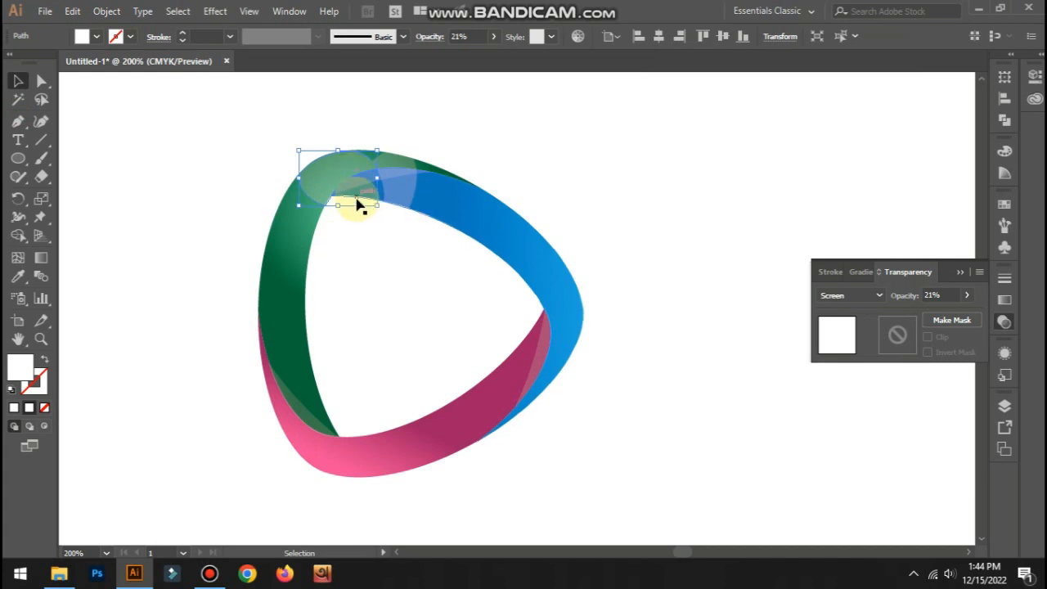
{"action": "right_click", "coordinate": [348, 183]}
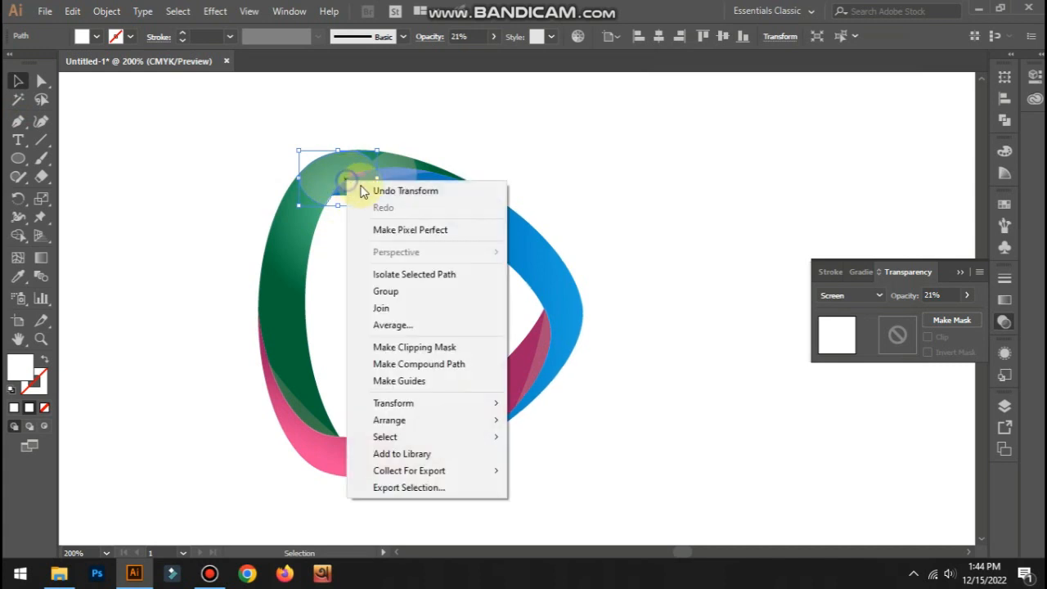
{"action": "left_click", "coordinate": [99, 11]}
{"action": "left_click", "coordinate": [176, 173]}
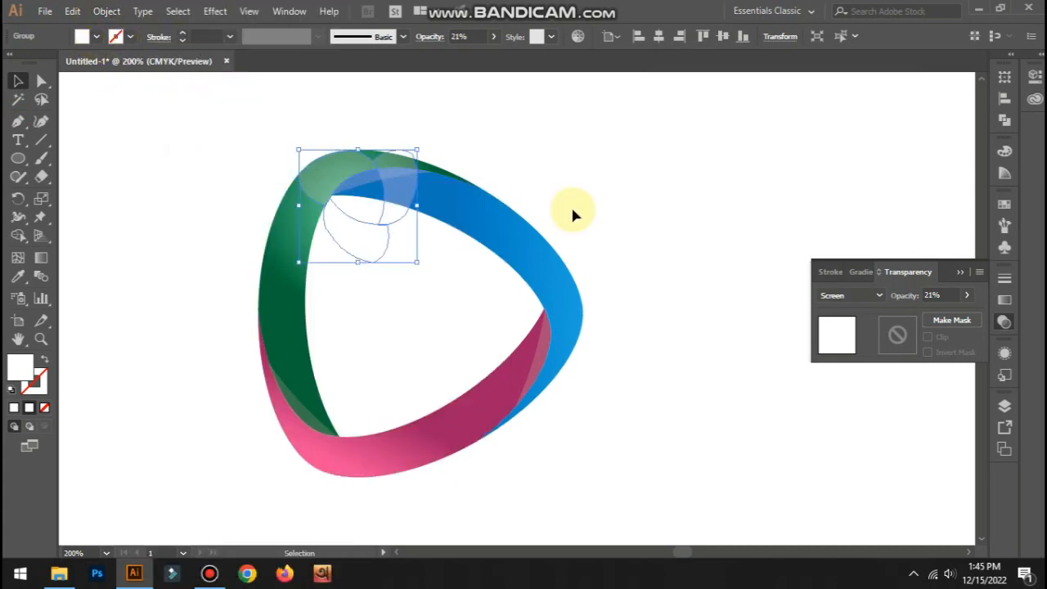
{"action": "left_click", "coordinate": [591, 185]}
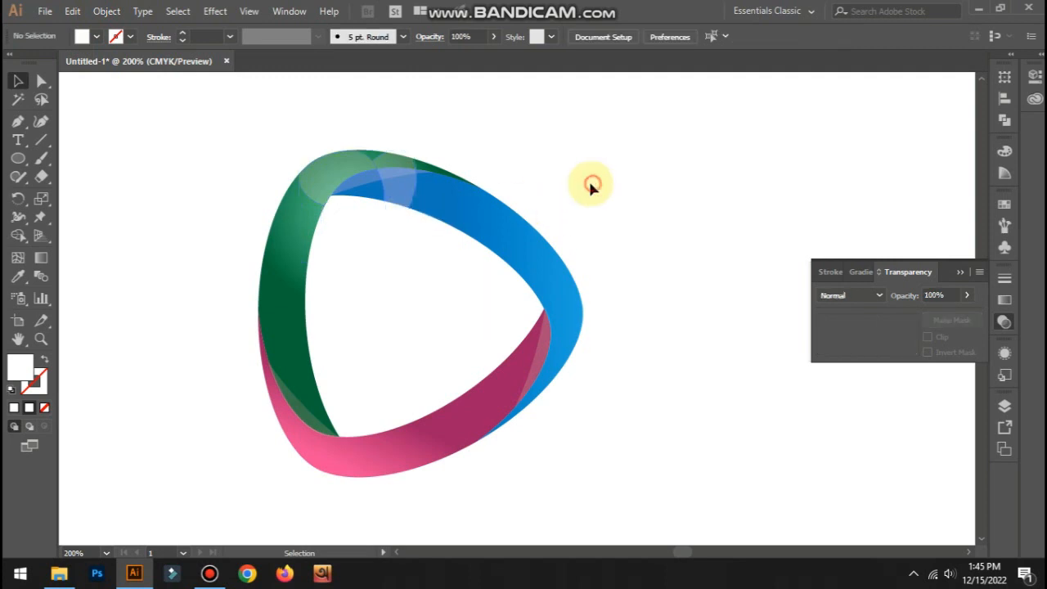
{"action": "right_click", "coordinate": [391, 213]}
{"action": "left_click", "coordinate": [441, 338]}
{"action": "left_click", "coordinate": [634, 228]}
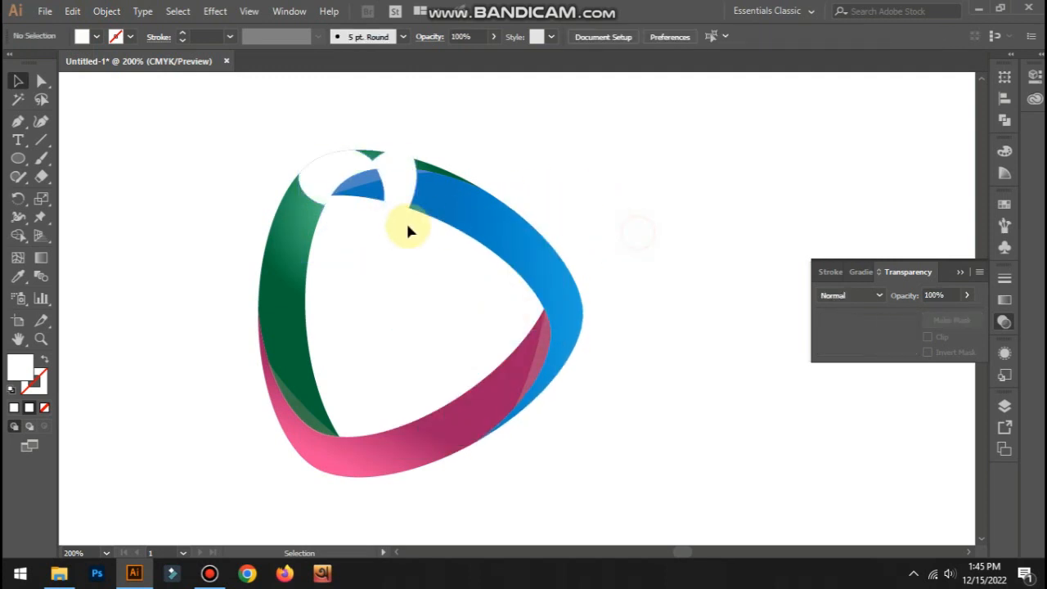
- Move one white highlight copy near the pink band's corner and fit another onto the blue band's corner
{"action": "left_click_drag", "start_coordinate": [365, 227], "coordinate": [300, 389]}
{"action": "left_click_drag", "start_coordinate": [402, 172], "coordinate": [567, 319]}
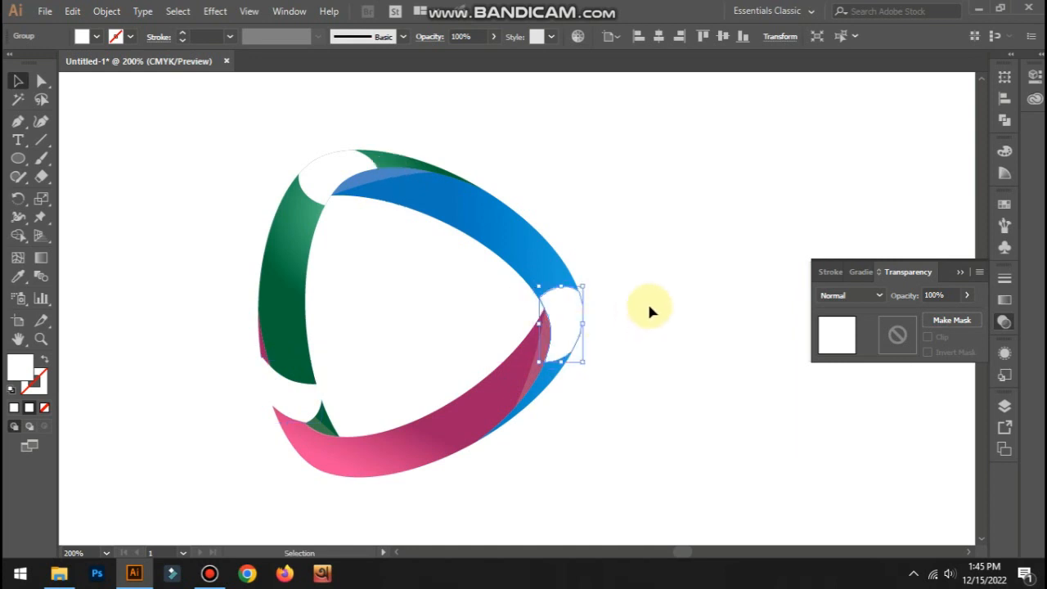
{"action": "left_click", "coordinate": [648, 308]}
{"action": "left_click", "coordinate": [568, 322]}
{"action": "left_click", "coordinate": [652, 311]}
- Place the remaining white highlight copy on the pink corner, adjust its rotation, and nudge it up to the band's inner edge
{"action": "left_click_drag", "start_coordinate": [309, 399], "coordinate": [328, 454]}
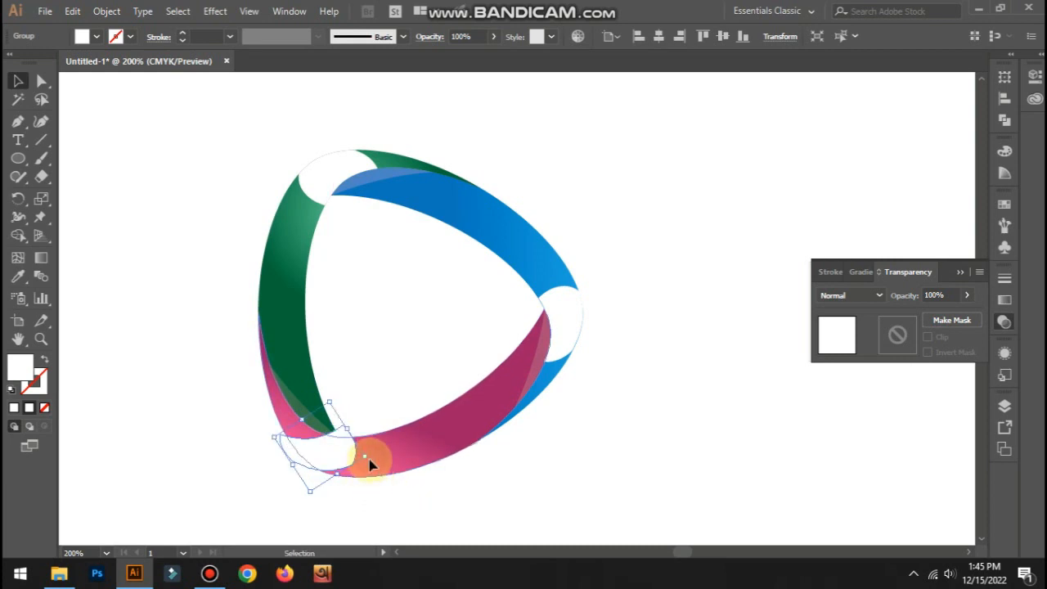
{"action": "left_click_drag", "start_coordinate": [370, 459], "coordinate": [369, 492]}
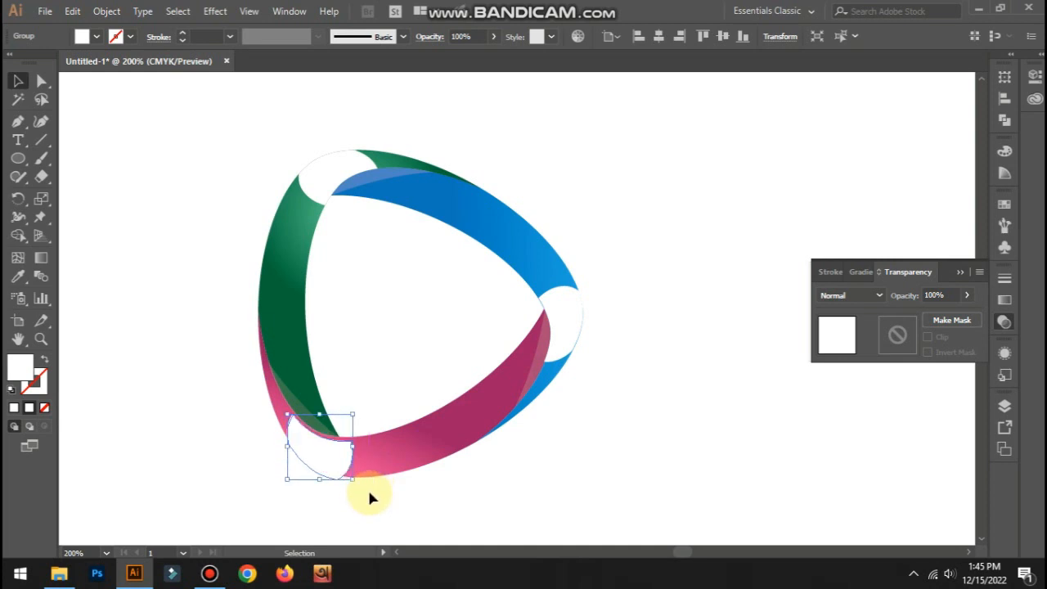
{"action": "key", "text": "Up"}
{"action": "key", "text": "Up"}
{"action": "key", "text": "Up"}
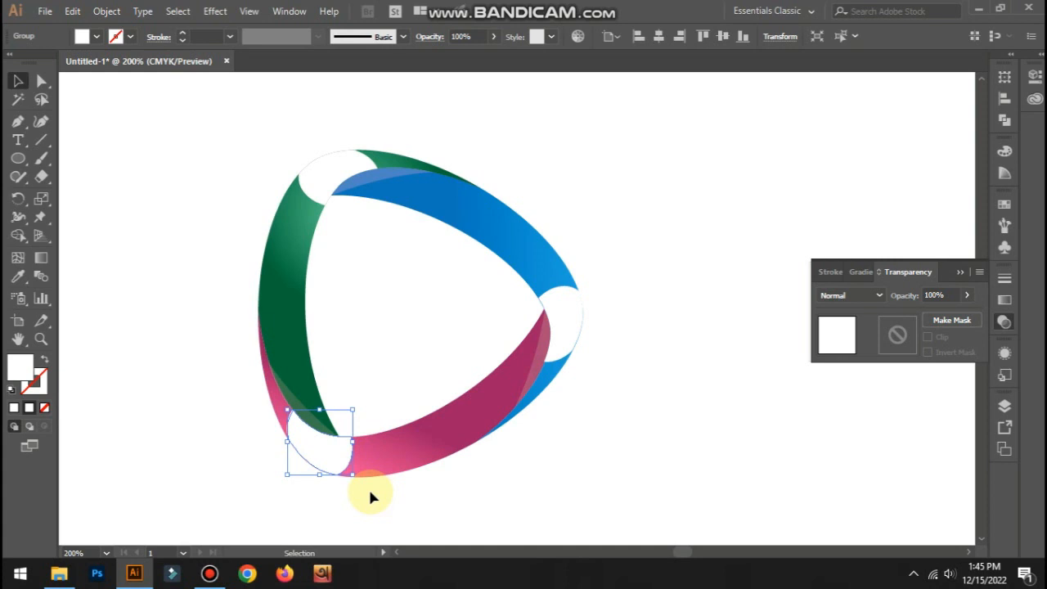
{"action": "left_click", "coordinate": [370, 496]}
- Try the pink corner's highlight at the front and at the back of the stacking order, and undo the last reordering
{"action": "left_click", "coordinate": [344, 465]}
{"action": "key", "text": "ctrl+shift+bracketright"}
{"action": "left_click", "coordinate": [369, 488]}
{"action": "left_click", "coordinate": [346, 468]}
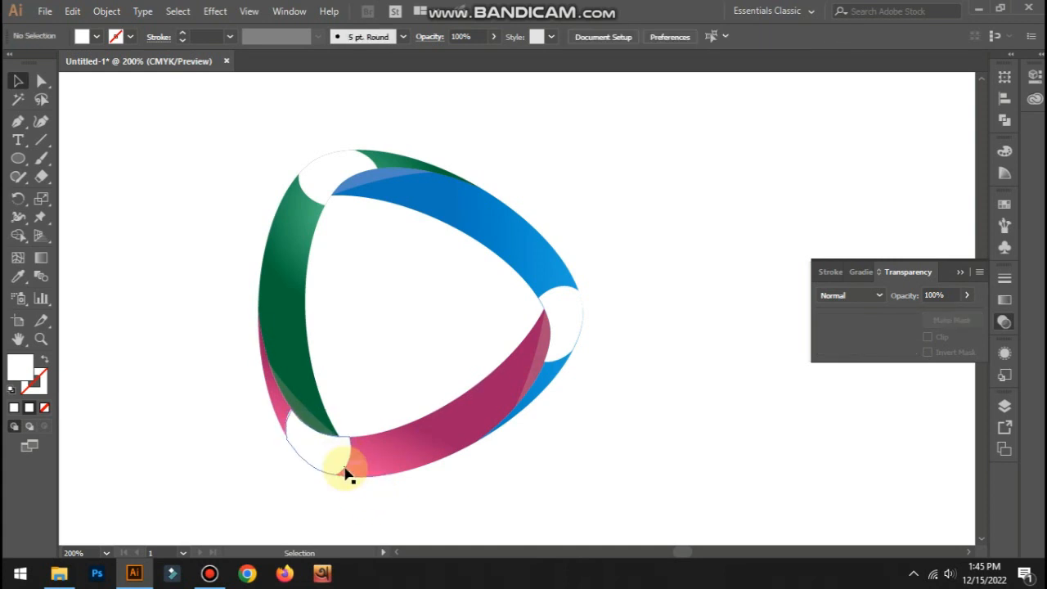
{"action": "key", "text": "ctrl+shift+bracketleft"}
{"action": "left_click", "coordinate": [419, 509]}
{"action": "key", "text": "ctrl+z"}
- Send the pink corner's white highlight backward in the stacking order, one level at a time
{"action": "left_click", "coordinate": [331, 472]}
{"action": "key", "text": "ctrl+bracketleft"}
{"action": "key", "text": "ctrl+bracketleft"}
{"action": "left_click", "coordinate": [374, 509]}
{"action": "left_click", "coordinate": [327, 461]}
{"action": "key", "text": "ctrl+bracketleft"}
{"action": "left_click", "coordinate": [385, 500]}
{"action": "left_click", "coordinate": [332, 461]}
{"action": "key", "text": "ctrl+bracketleft"}
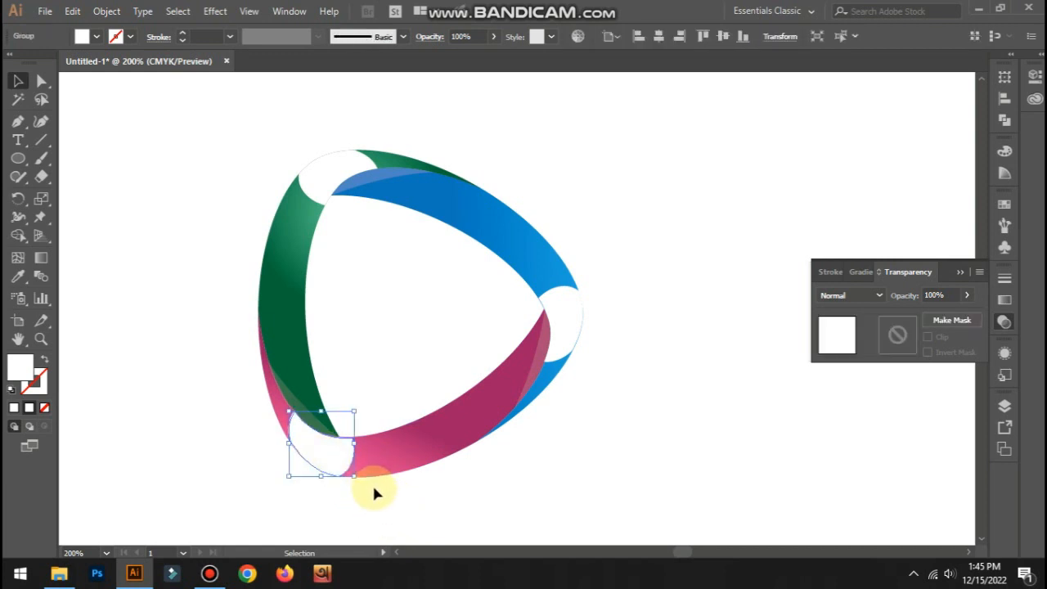
- Rotate the pink corner's white highlight slightly to follow the band's outer edge
{"action": "left_click_drag", "start_coordinate": [353, 482], "coordinate": [357, 481]}
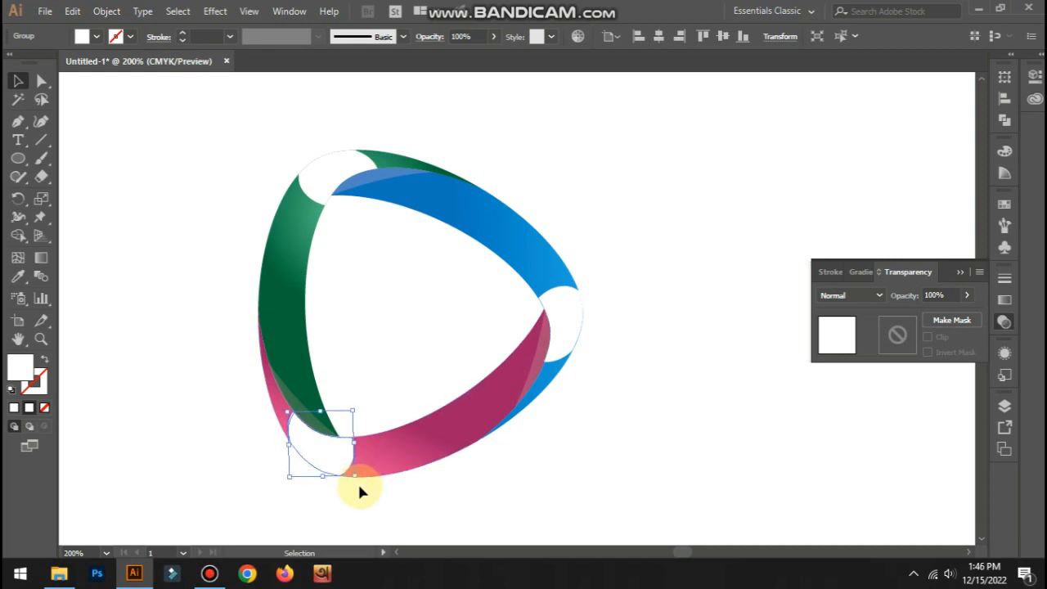
{"action": "left_click", "coordinate": [373, 490]}
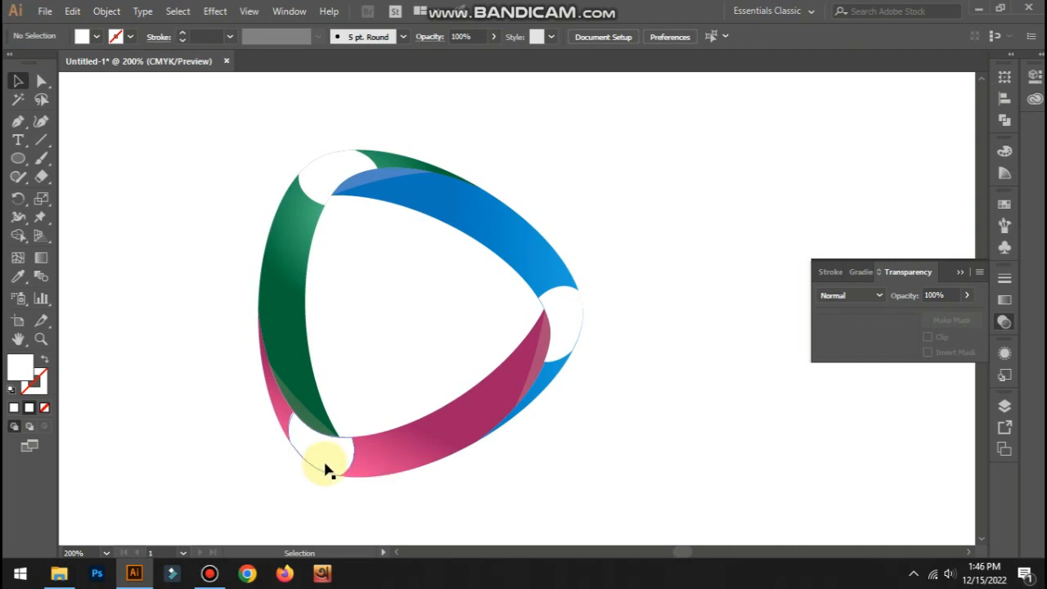
{"action": "left_click", "coordinate": [624, 483]}
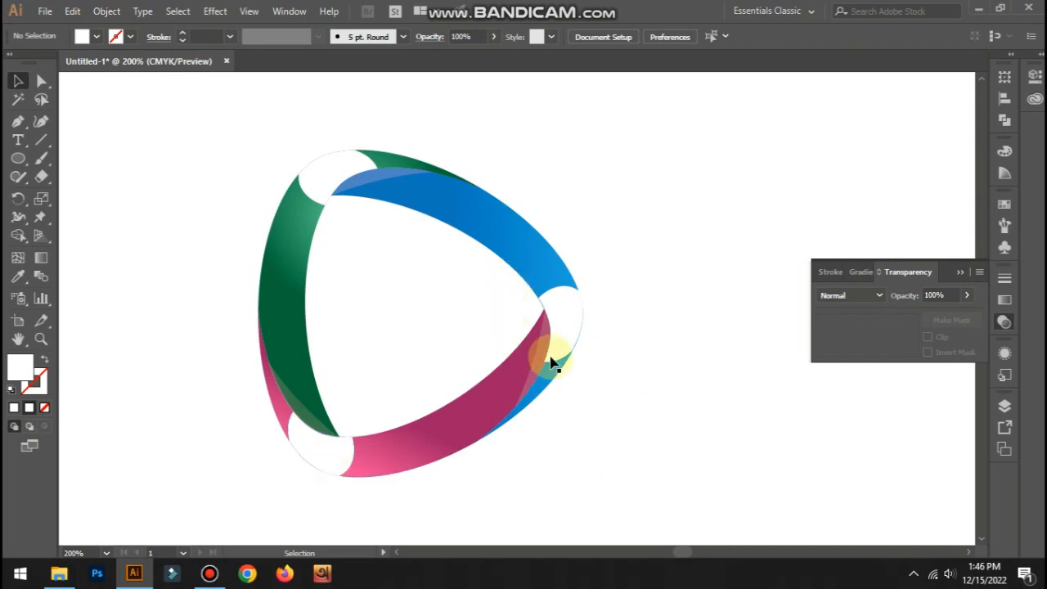
- Set the blend mode of all three white corner highlights to Screen and their opacity to 19%
{"action": "left_click", "coordinate": [561, 322]}
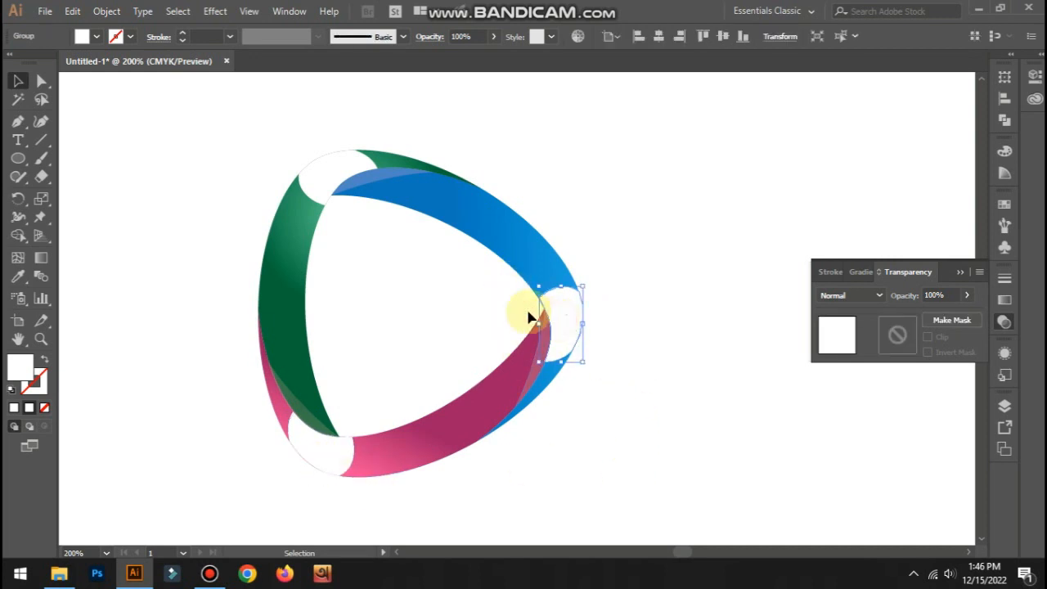
{"action": "left_click", "coordinate": [315, 170], "text": "shift"}
{"action": "left_click", "coordinate": [315, 441], "text": "shift"}
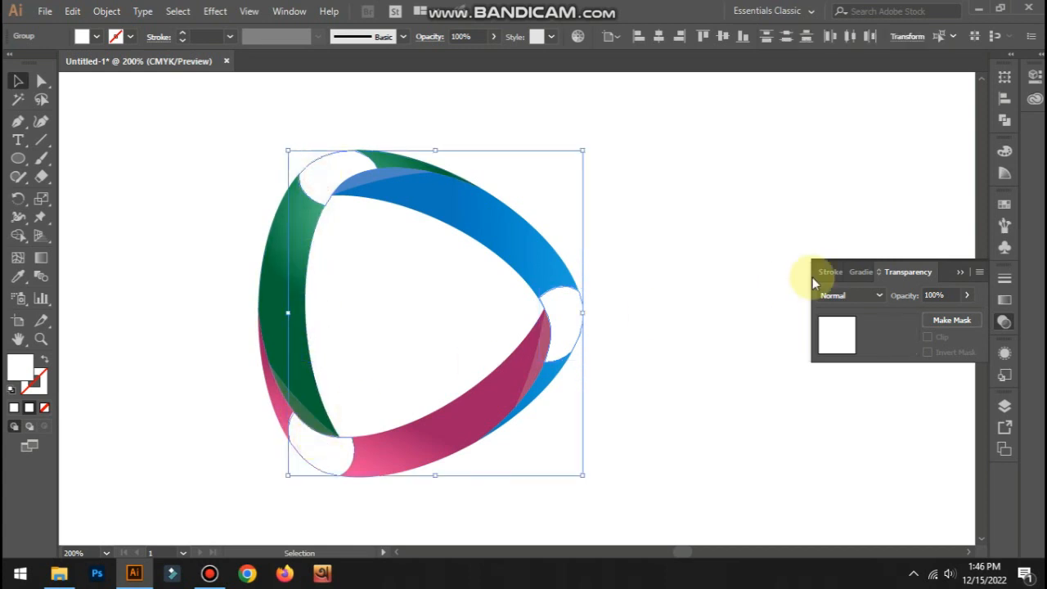
{"action": "left_click", "coordinate": [864, 296]}
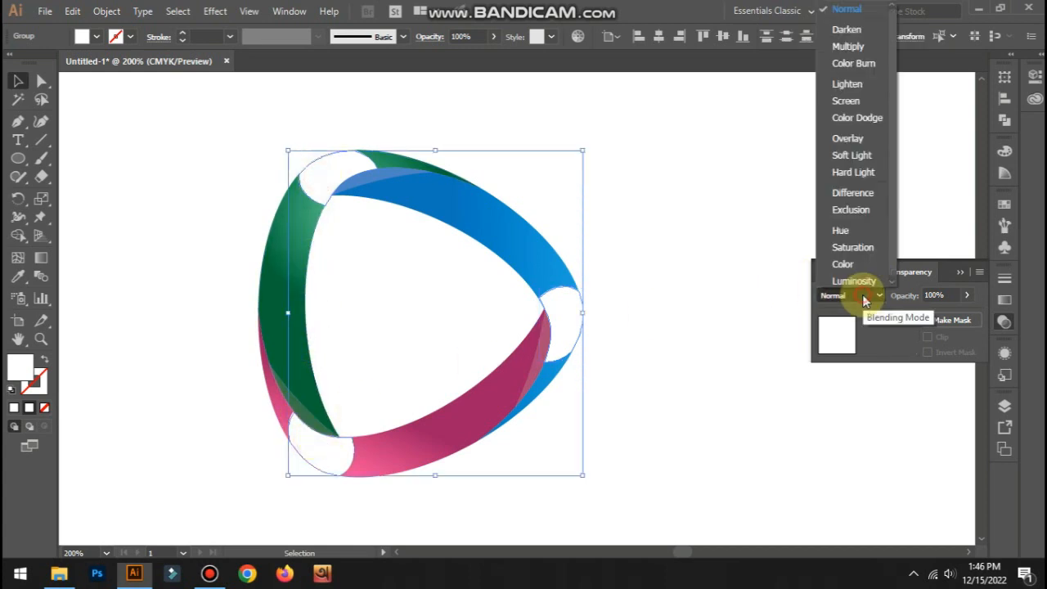
{"action": "left_click", "coordinate": [859, 98]}
{"action": "left_click", "coordinate": [965, 294]}
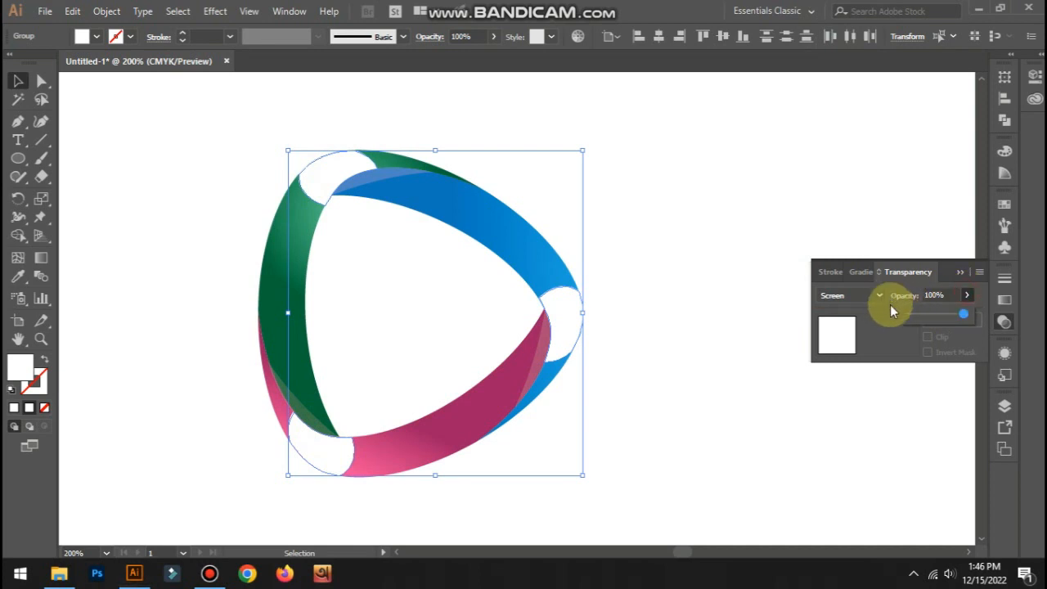
{"action": "left_click", "coordinate": [927, 315]}
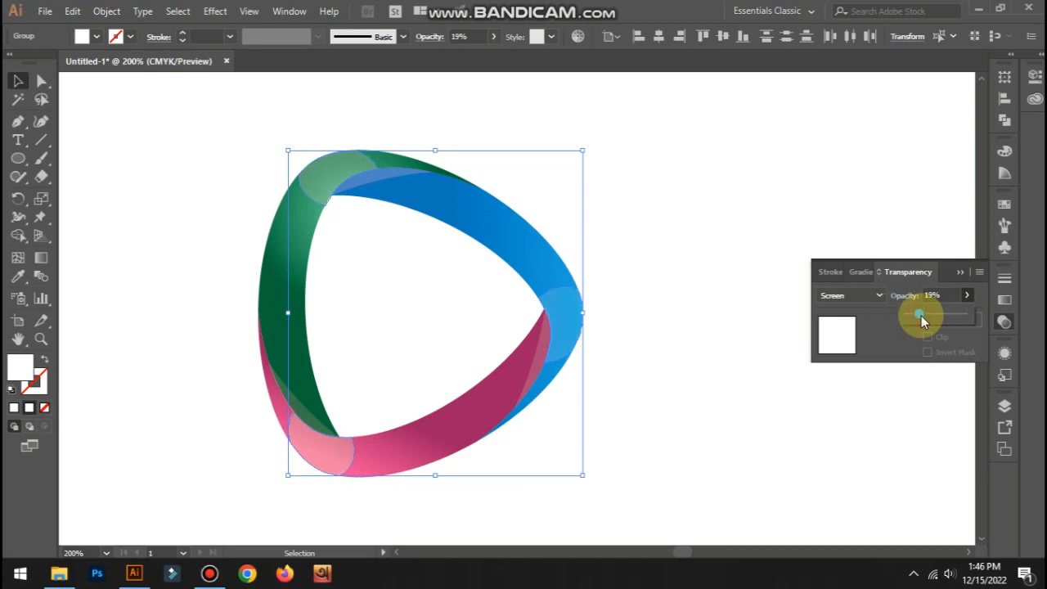
{"action": "left_click", "coordinate": [848, 191]}
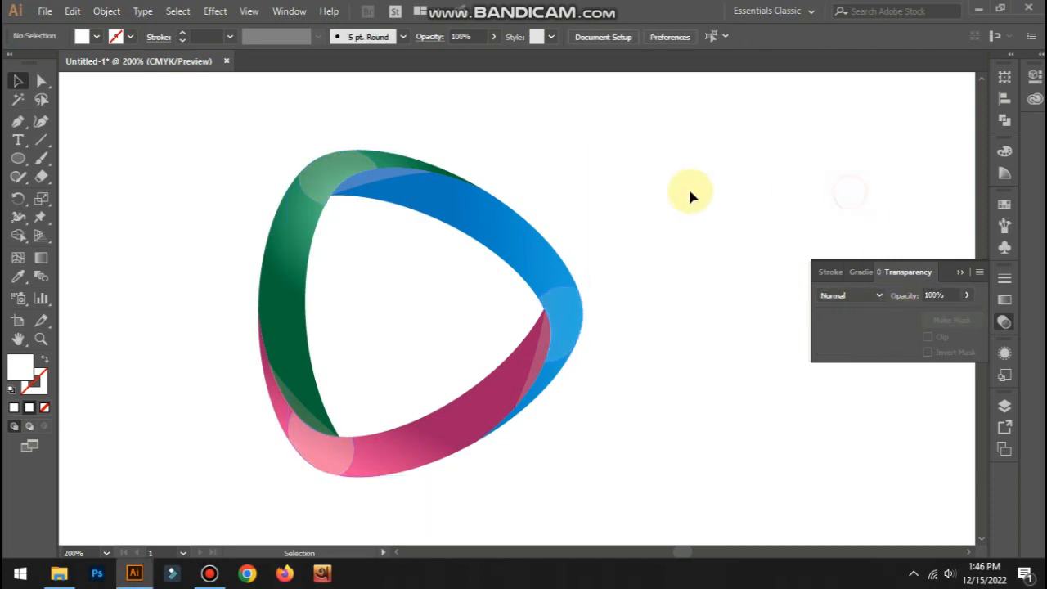
- Select the entire triangular logo and group all of its parts
{"action": "left_click_drag", "start_coordinate": [191, 103], "coordinate": [723, 467]}
{"action": "right_click", "coordinate": [536, 366]}
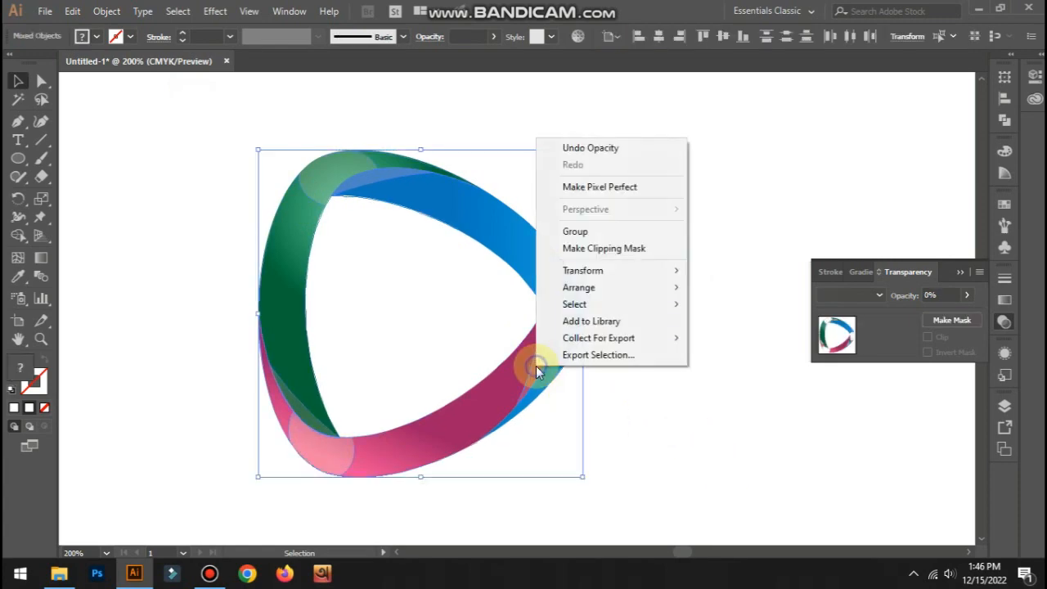
{"action": "left_click", "coordinate": [587, 232]}
{"action": "left_click", "coordinate": [633, 239]}
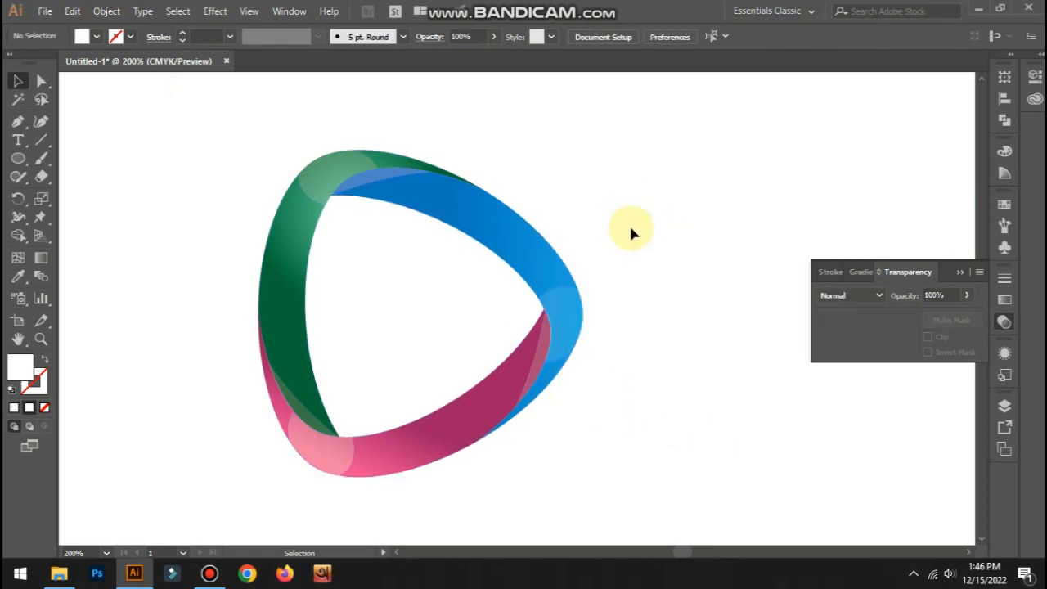